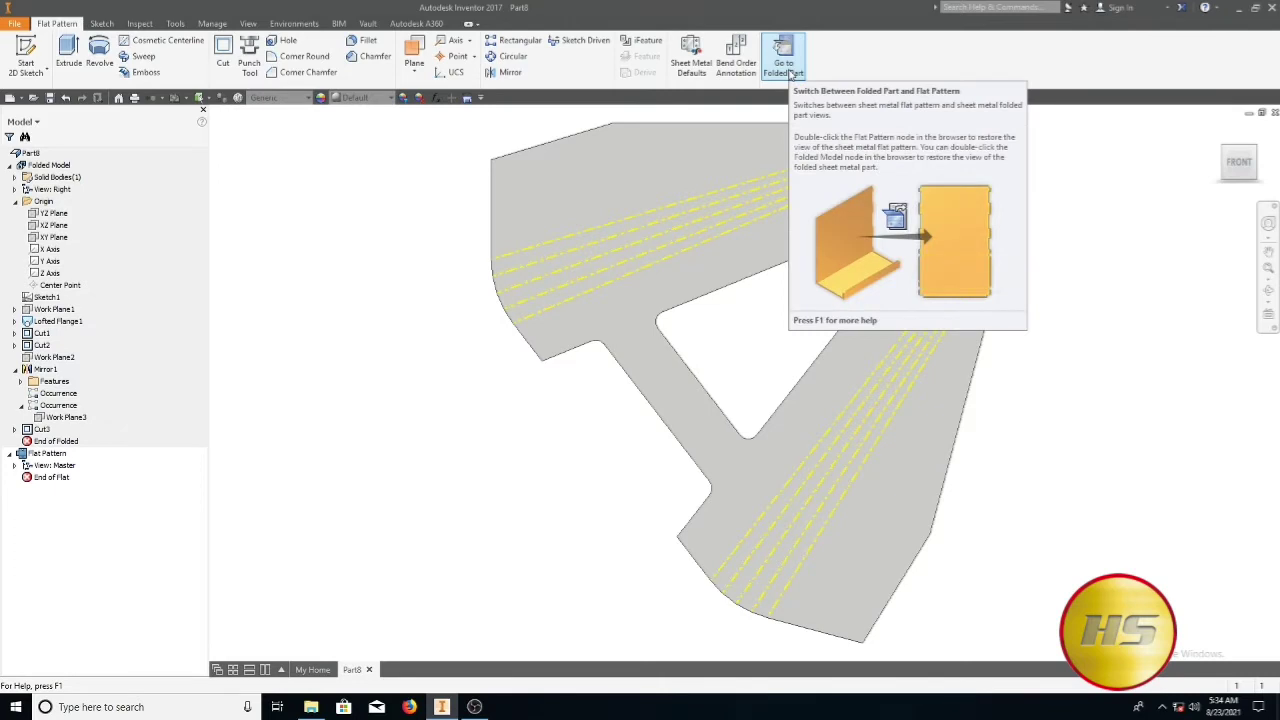
pyautogui.click(790, 74)
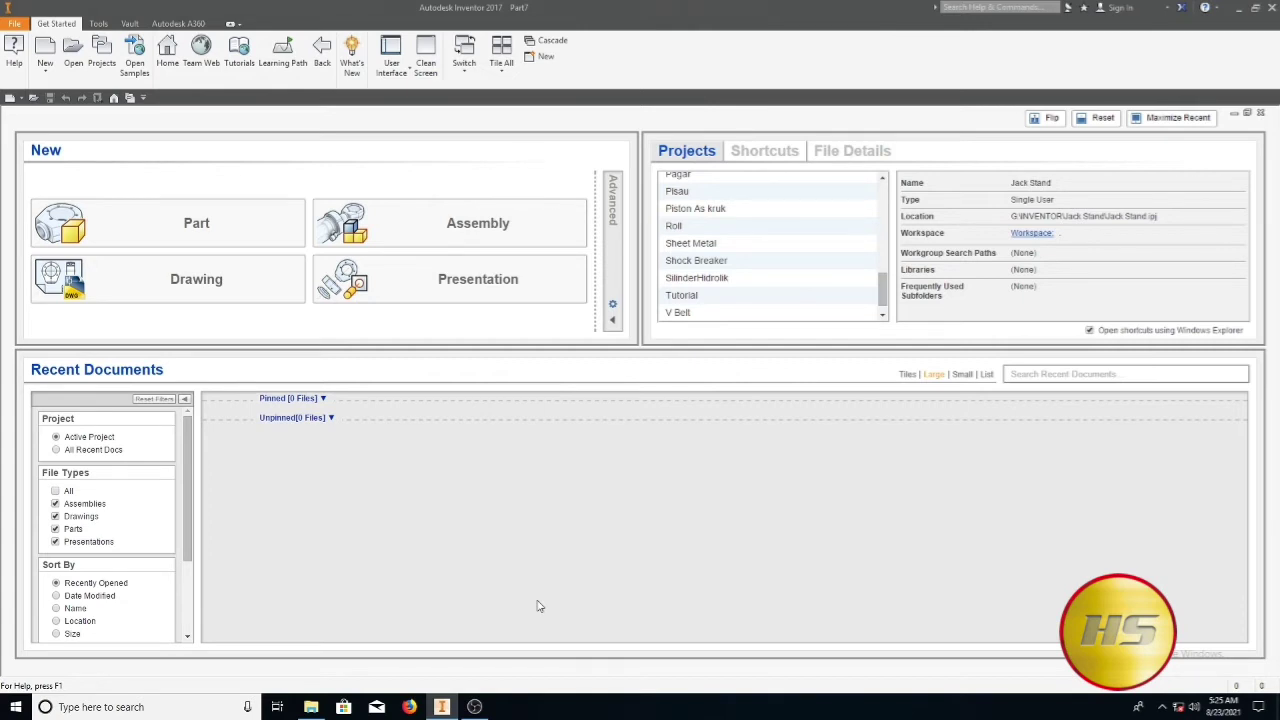
# Create a new part from the metric Sheet Metal (mm).ipt template and start a 2D sketch on the XY plane
pyautogui.click(9, 97)
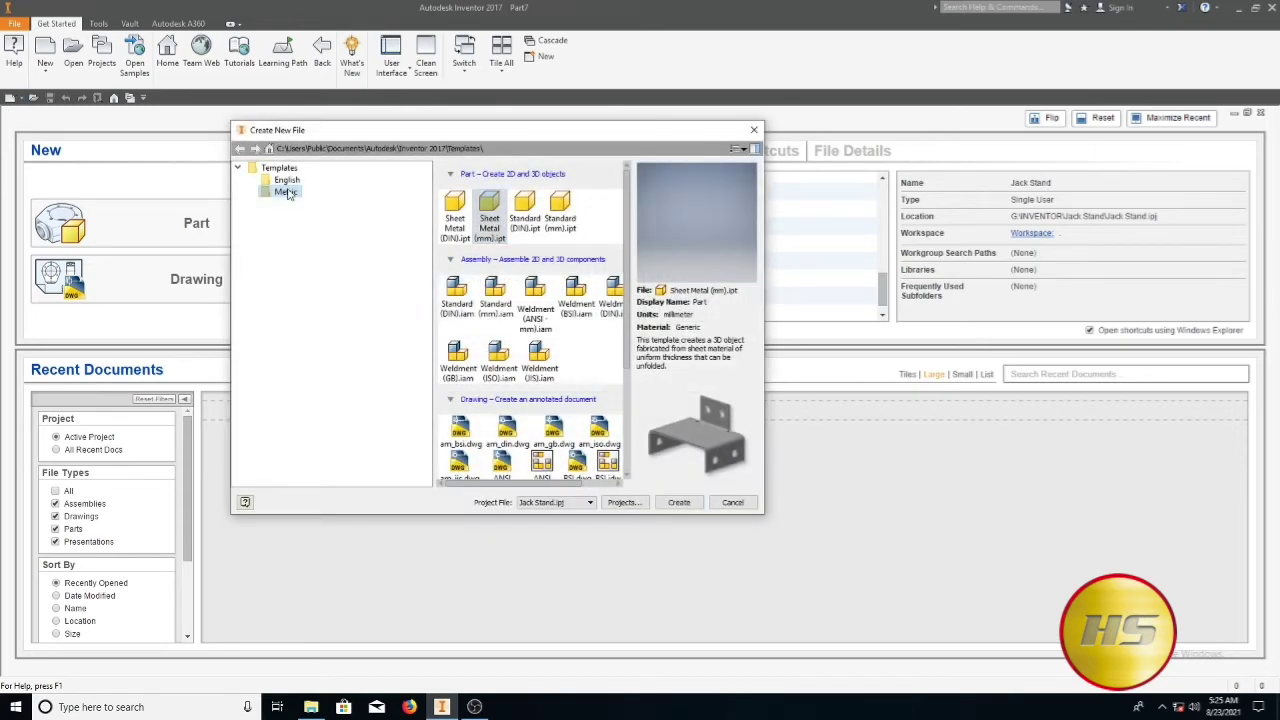
pyautogui.doubleClick(484, 226)
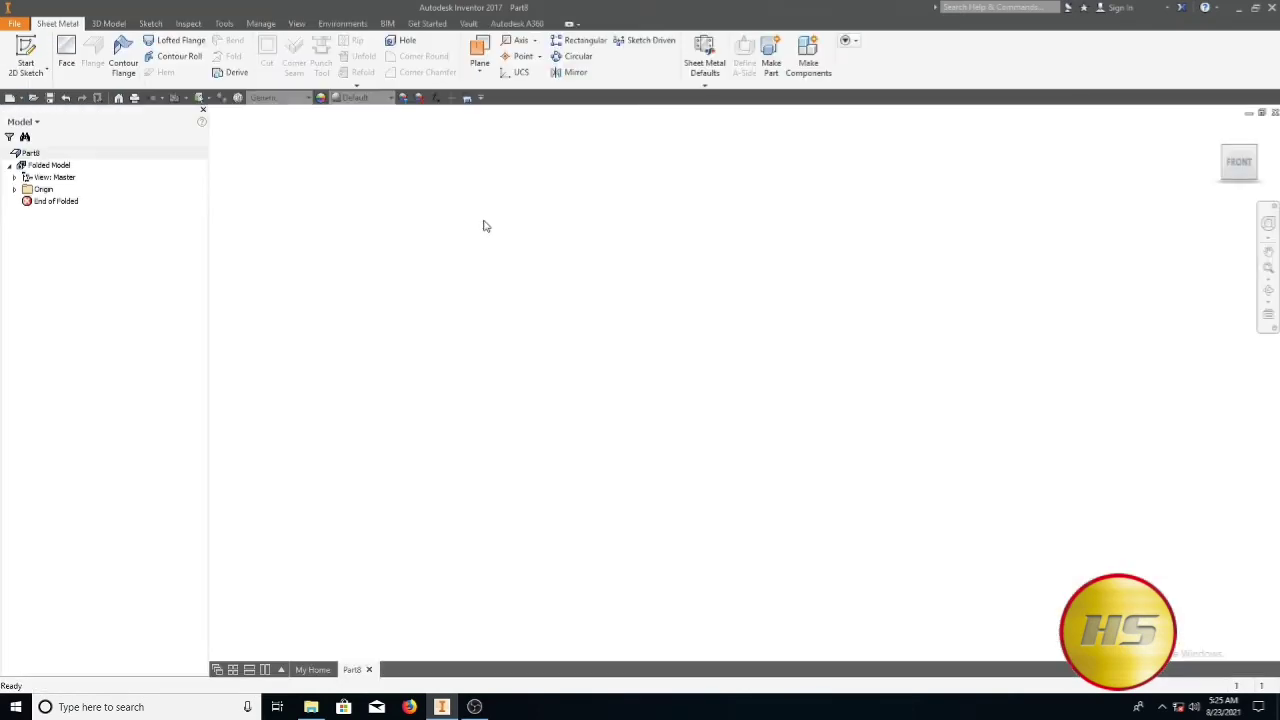
pyautogui.click(26, 52)
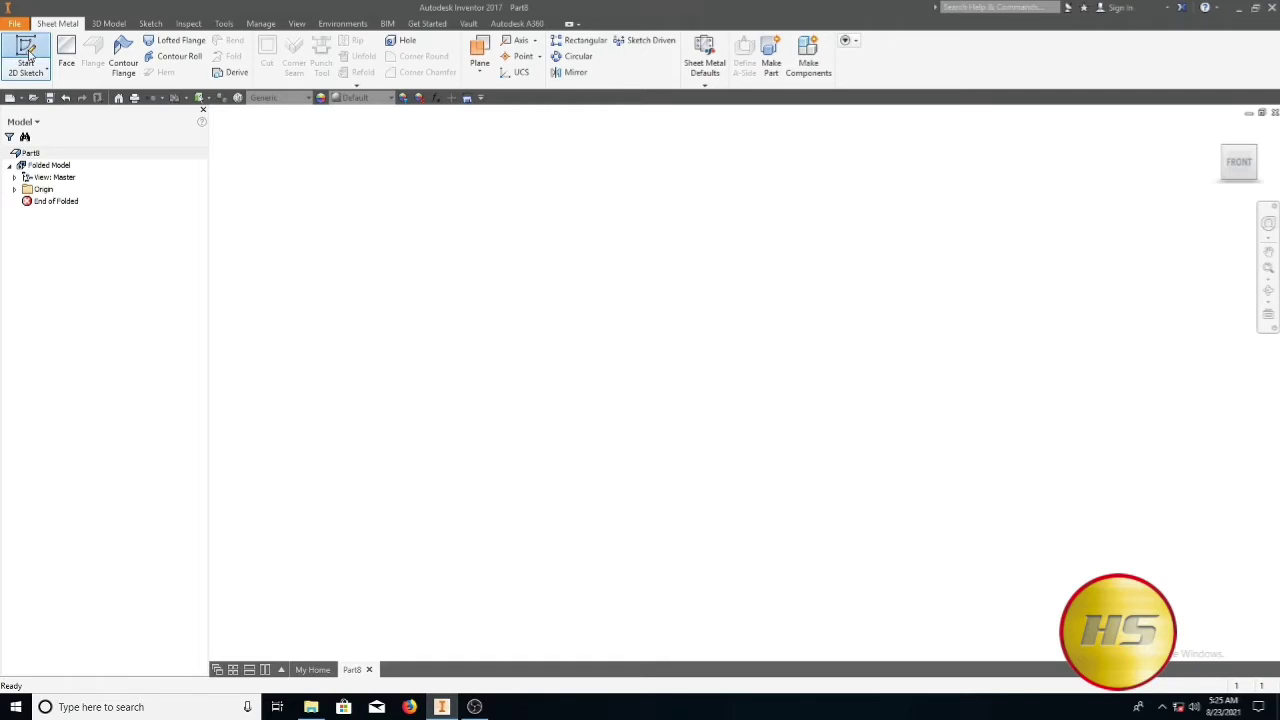
pyautogui.click(688, 209)
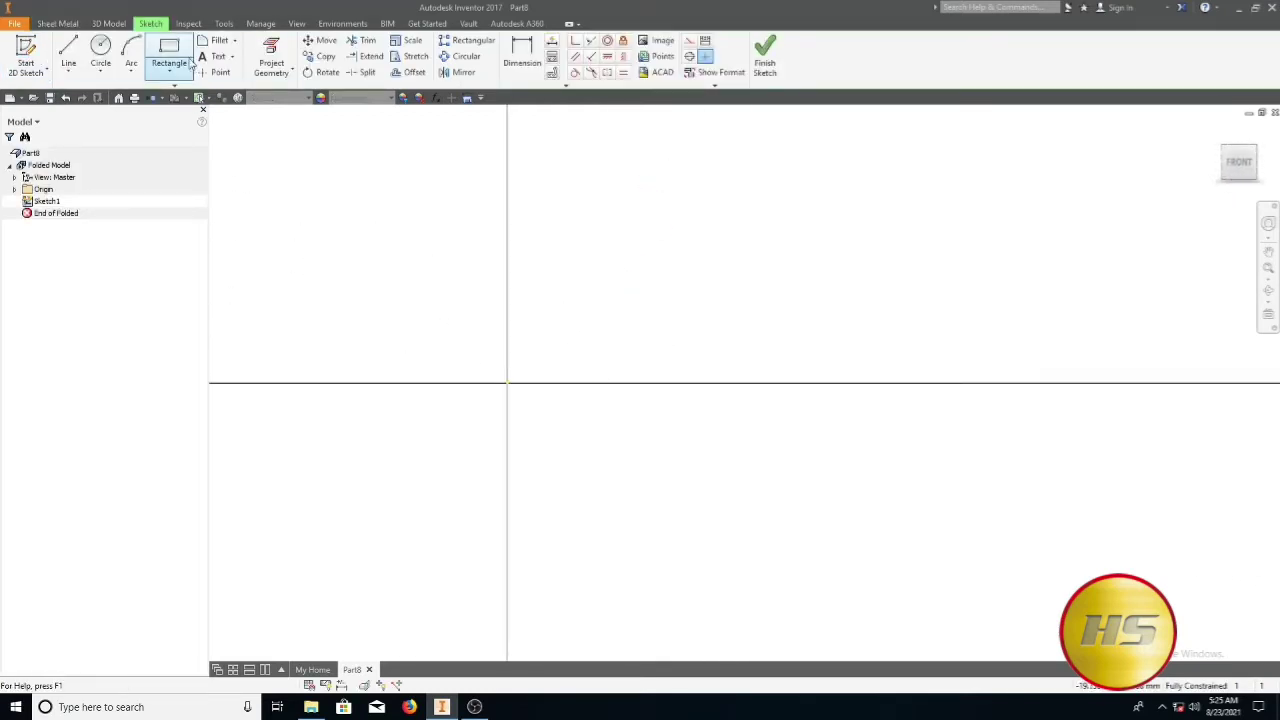
# Draw a rectangle about 31 by 11 mm with its lower corner on the sketch origin
pyautogui.click(169, 52)
pyautogui.click(518, 378)
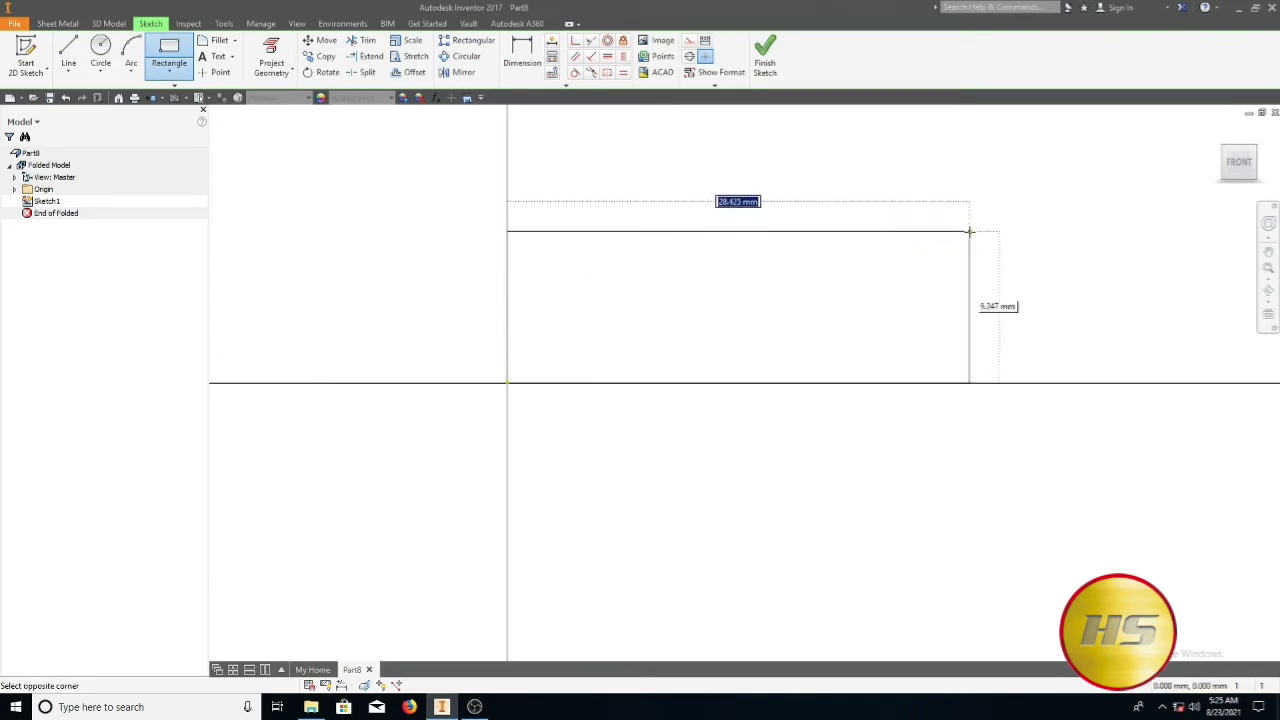
pyautogui.click(1004, 199)
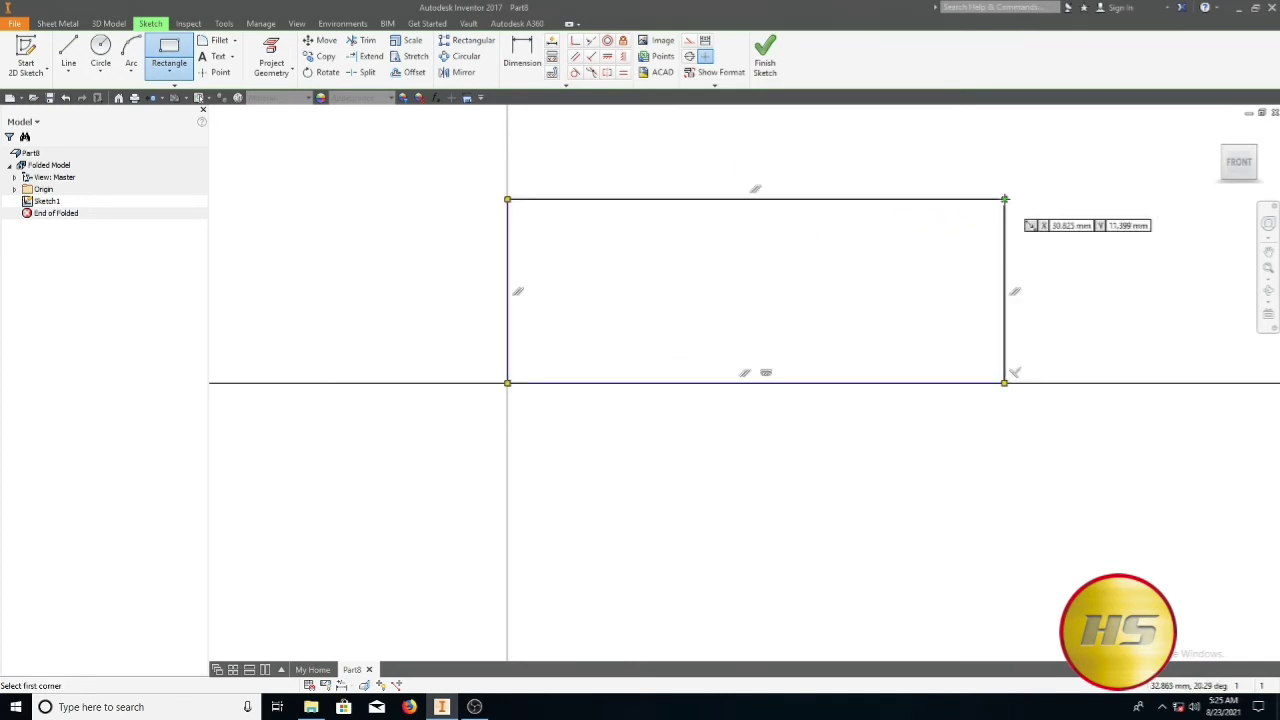
# Dimension the rectangle's vertical side and set its height to 85 mm
pyautogui.click(521, 52)
pyautogui.click(510, 271)
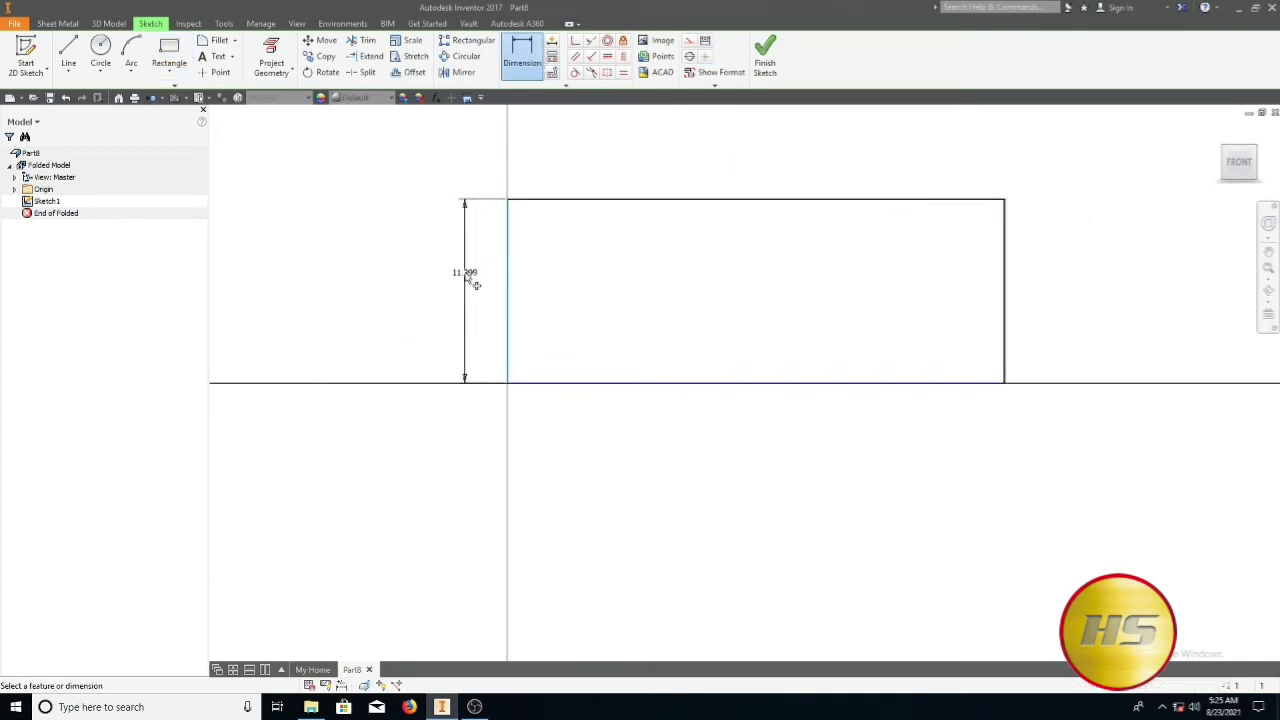
pyautogui.click(472, 279)
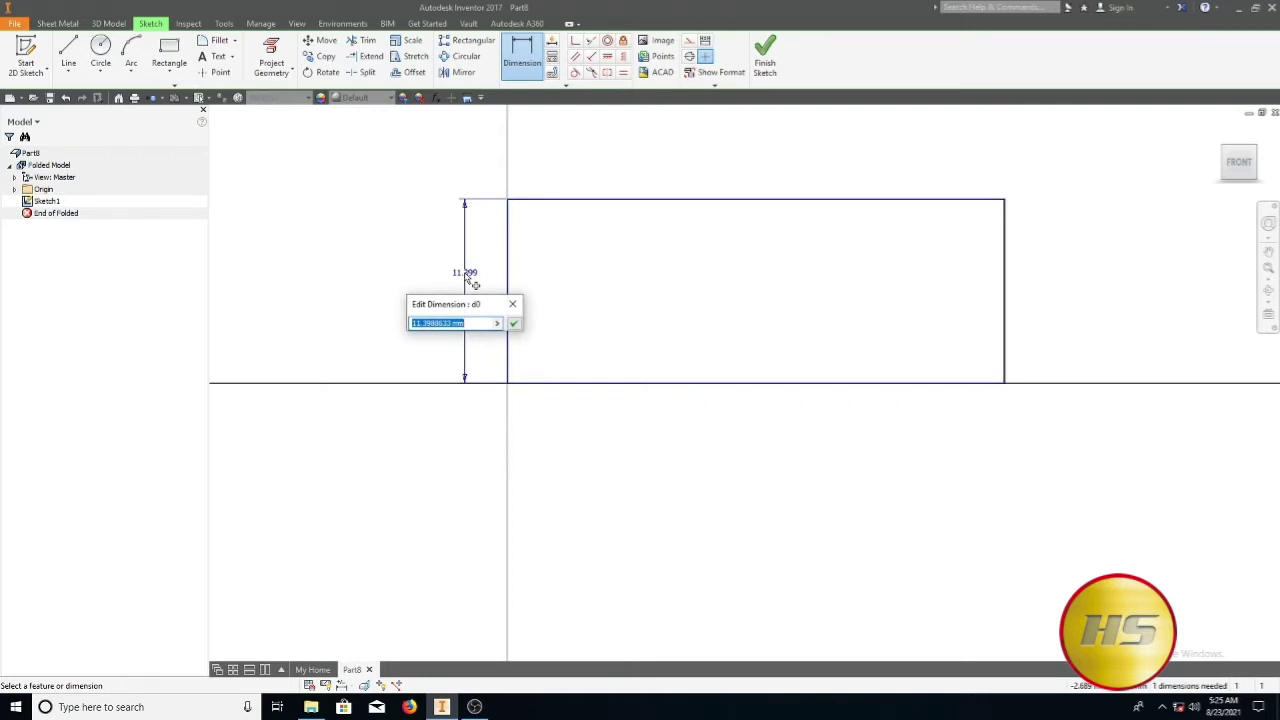
pyautogui.write('85')
pyautogui.press('Return')
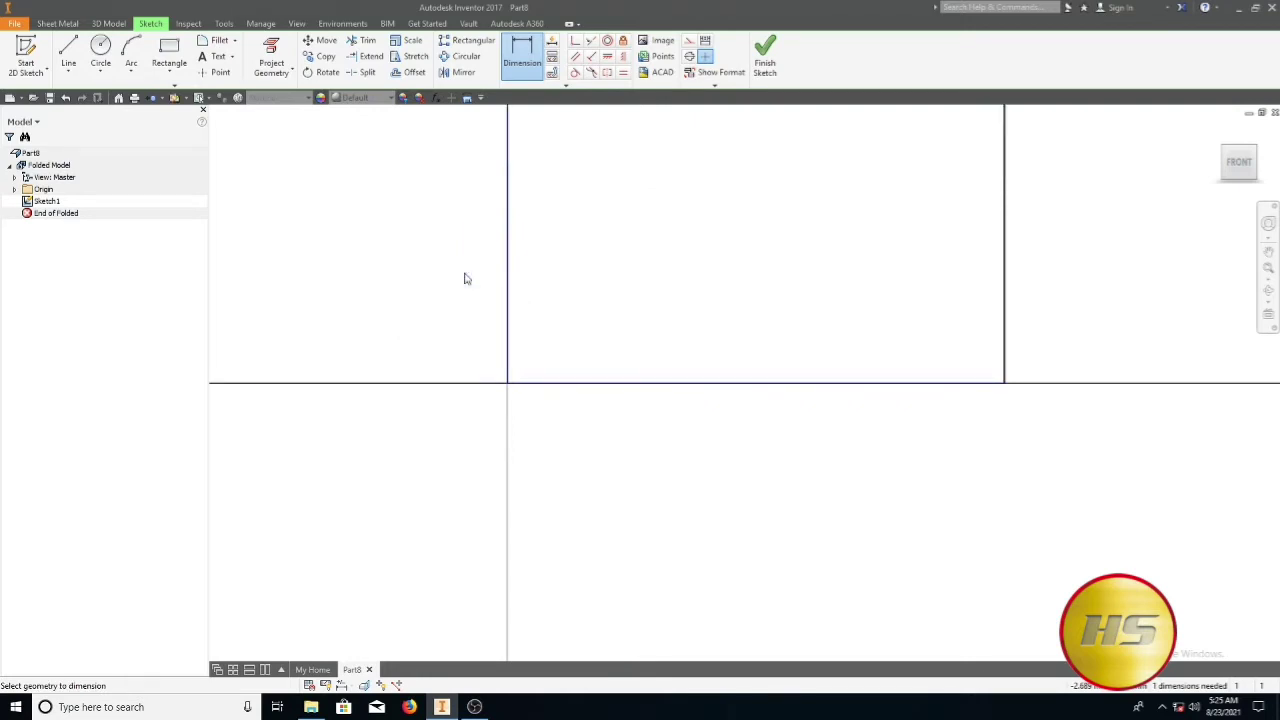
pyautogui.moveTo(532, 287); pyautogui.dragTo(517, 403, button='middle')
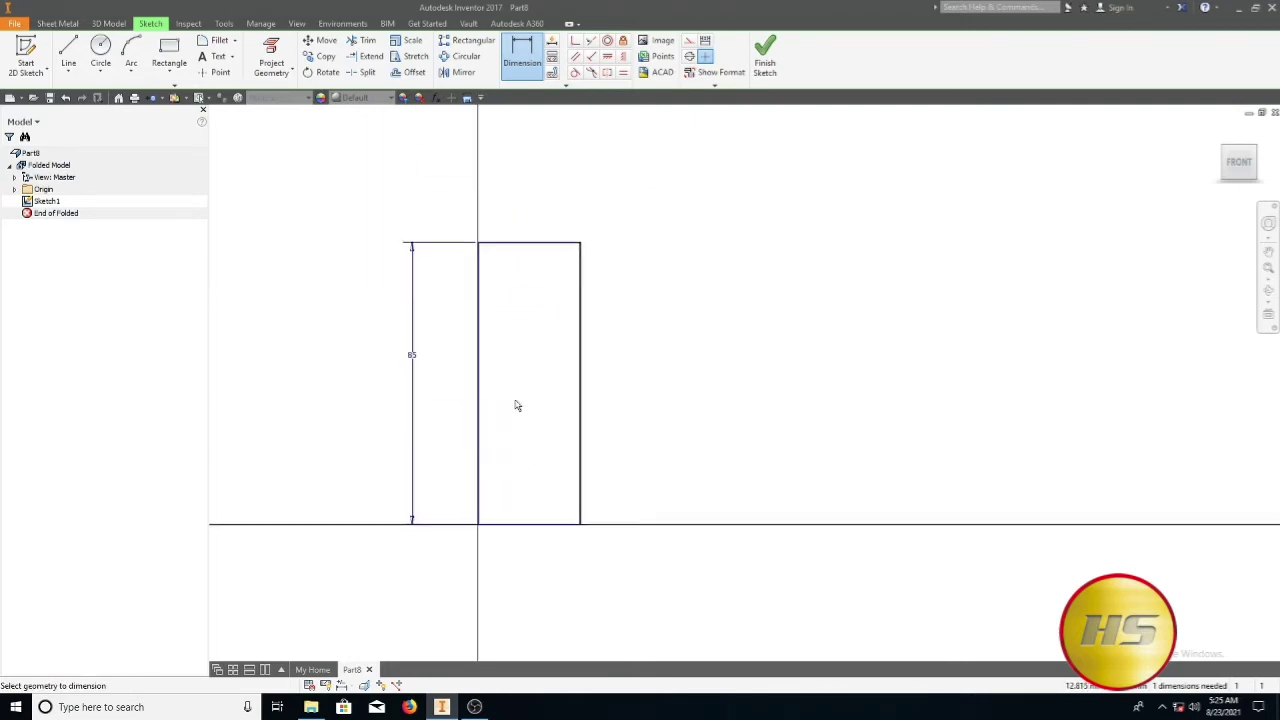
# Dimension the rectangle's upper edge and set its width to 195 mm
pyautogui.click(507, 247)
pyautogui.click(512, 212)
pyautogui.write('1')
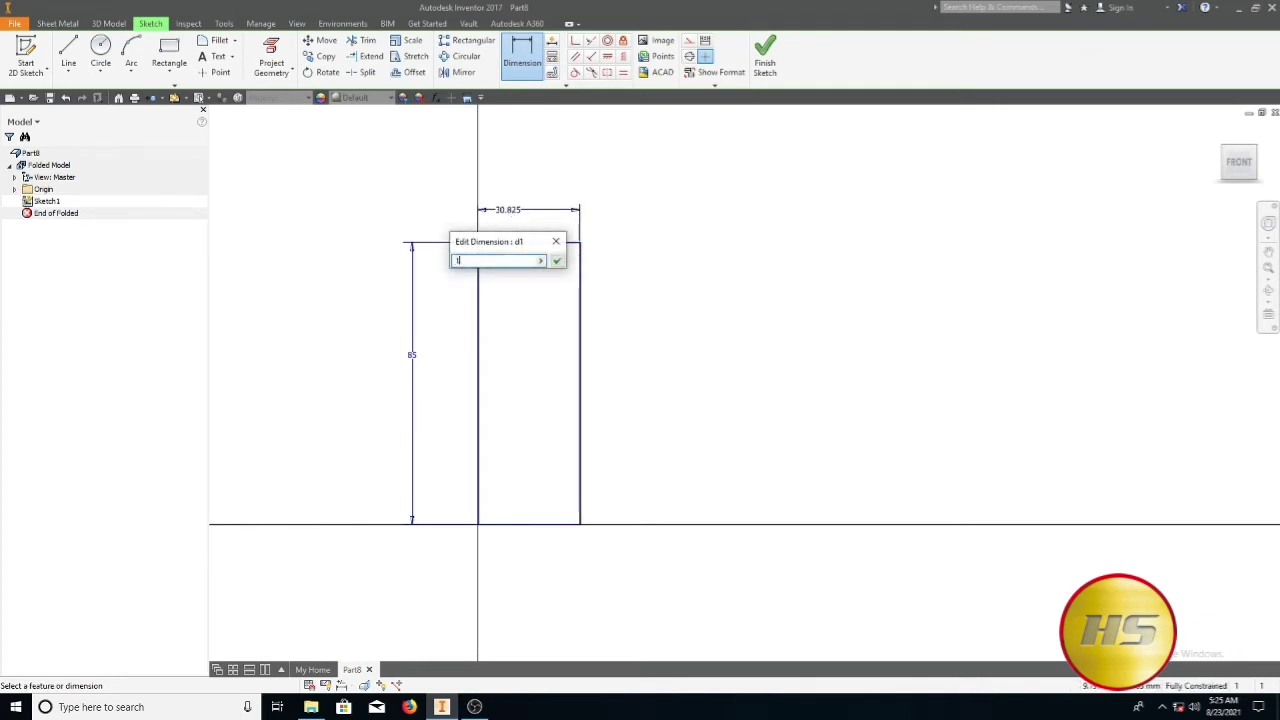
pyautogui.write('95')
pyautogui.press('Return')
pyautogui.scroll(-2, 447, 362)
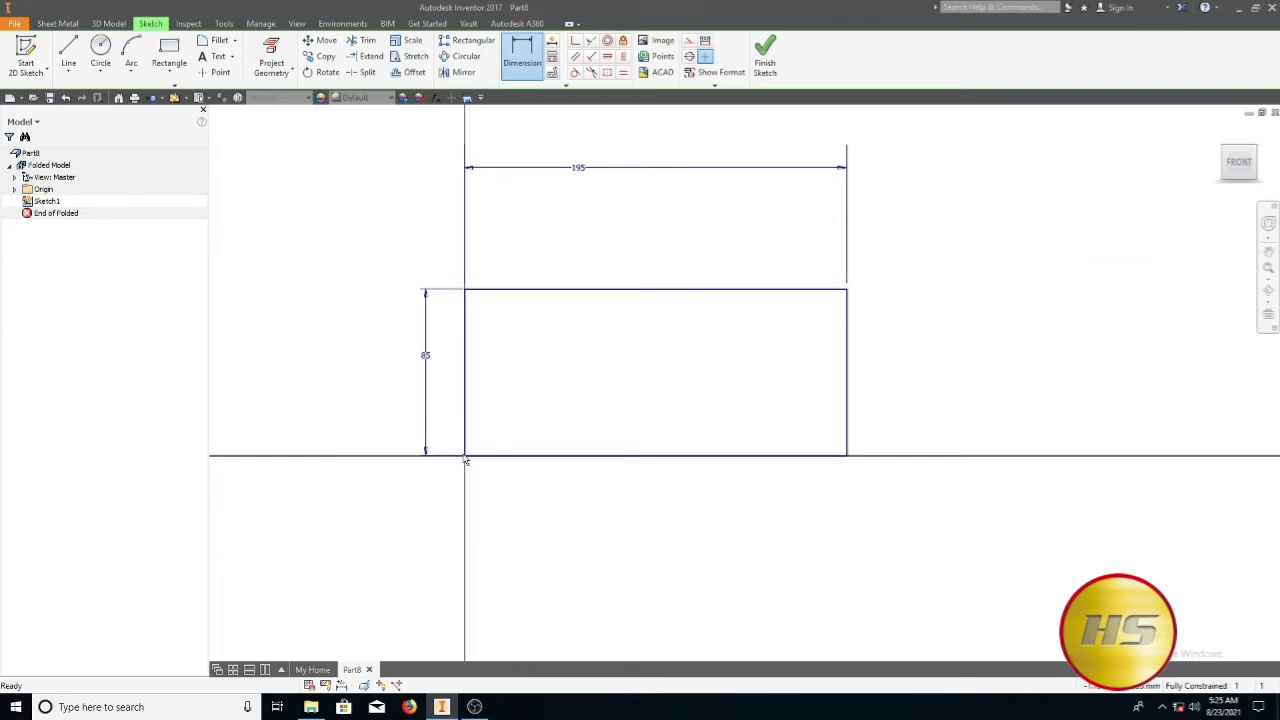
# Delete the rectangle's bottom line, fillet both upper corners with a 20 mm radius and finish the sketch
pyautogui.moveTo(449, 436); pyautogui.dragTo(918, 497)
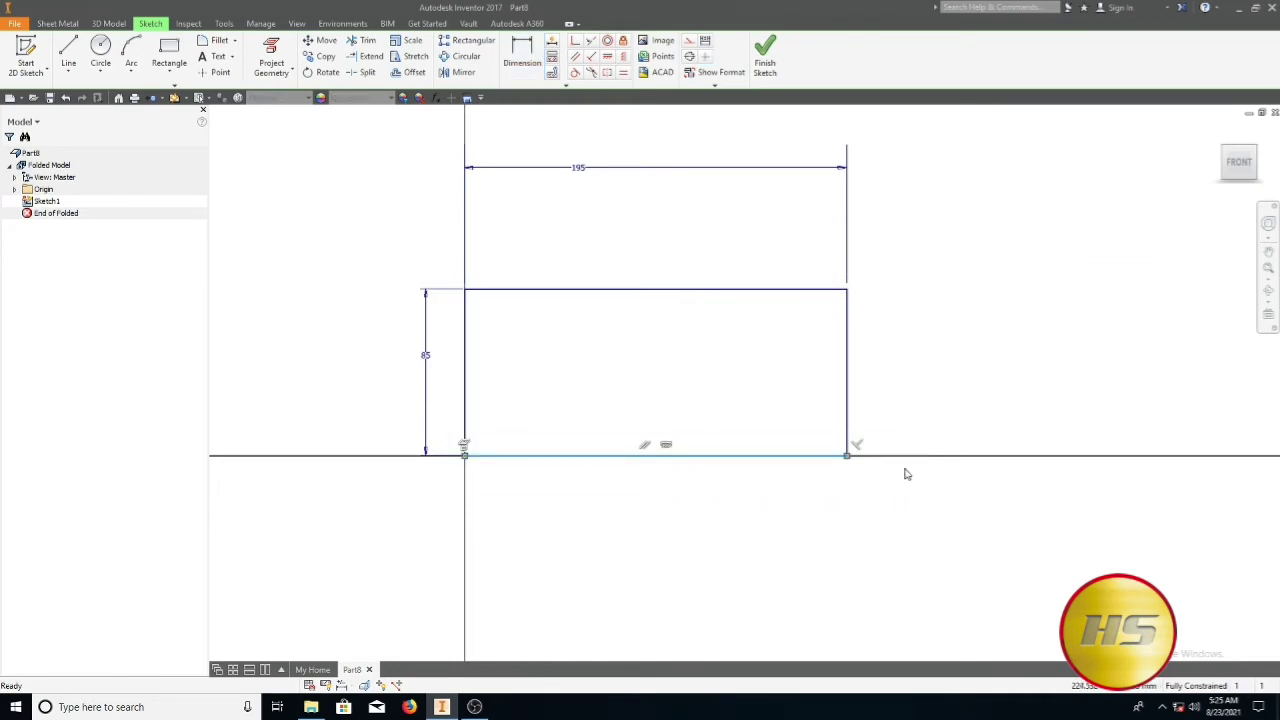
pyautogui.click(906, 474)
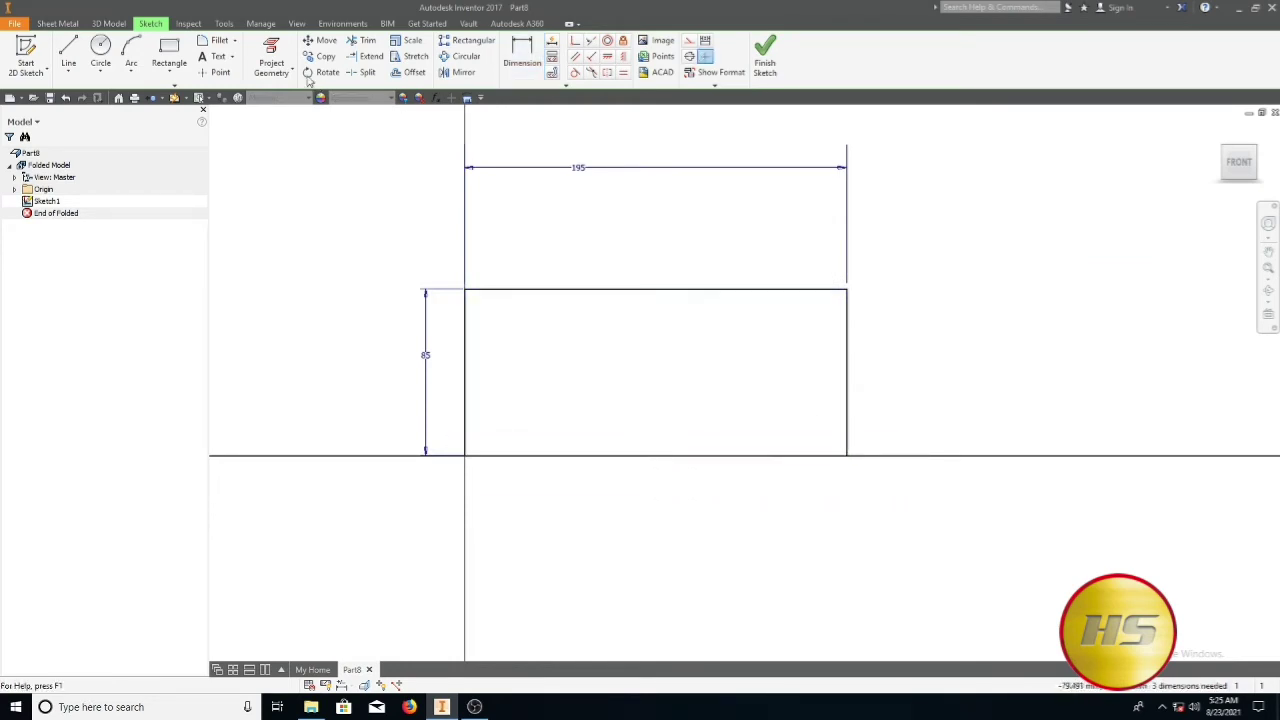
pyautogui.click(214, 40)
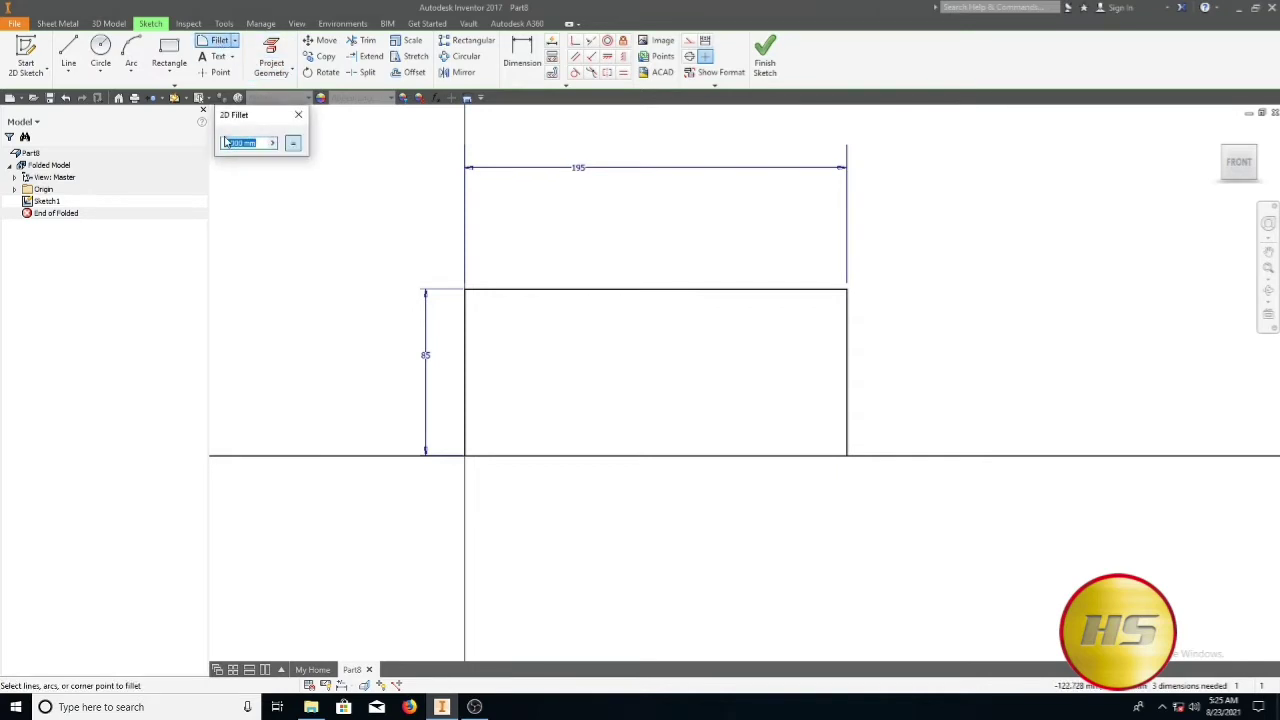
pyautogui.click(467, 331)
pyautogui.click(495, 298)
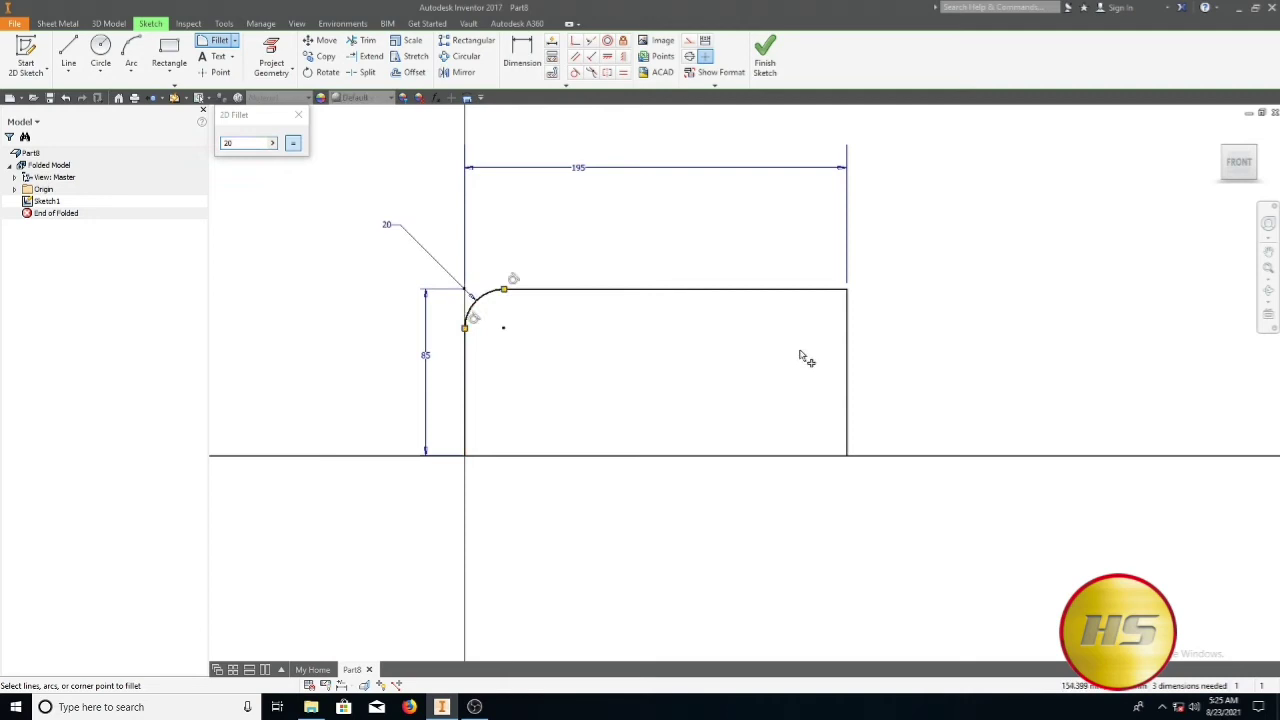
pyautogui.click(826, 291)
pyautogui.click(850, 325)
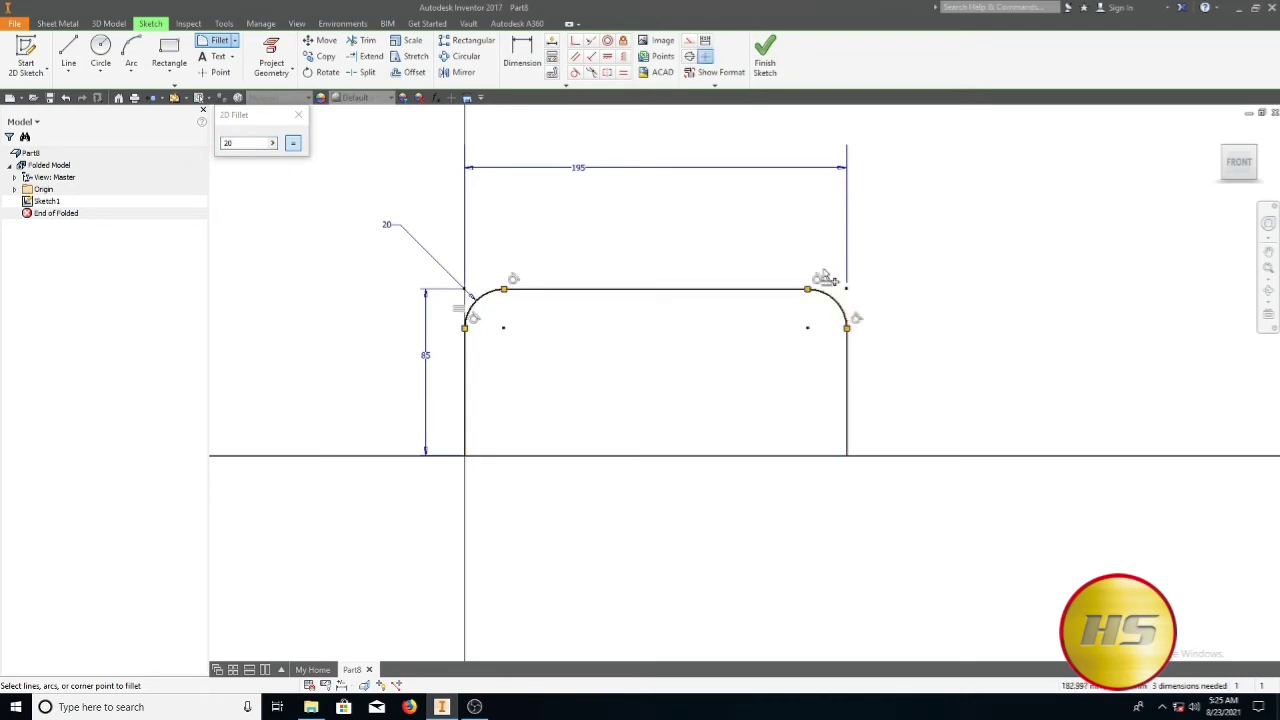
pyautogui.click(765, 64)
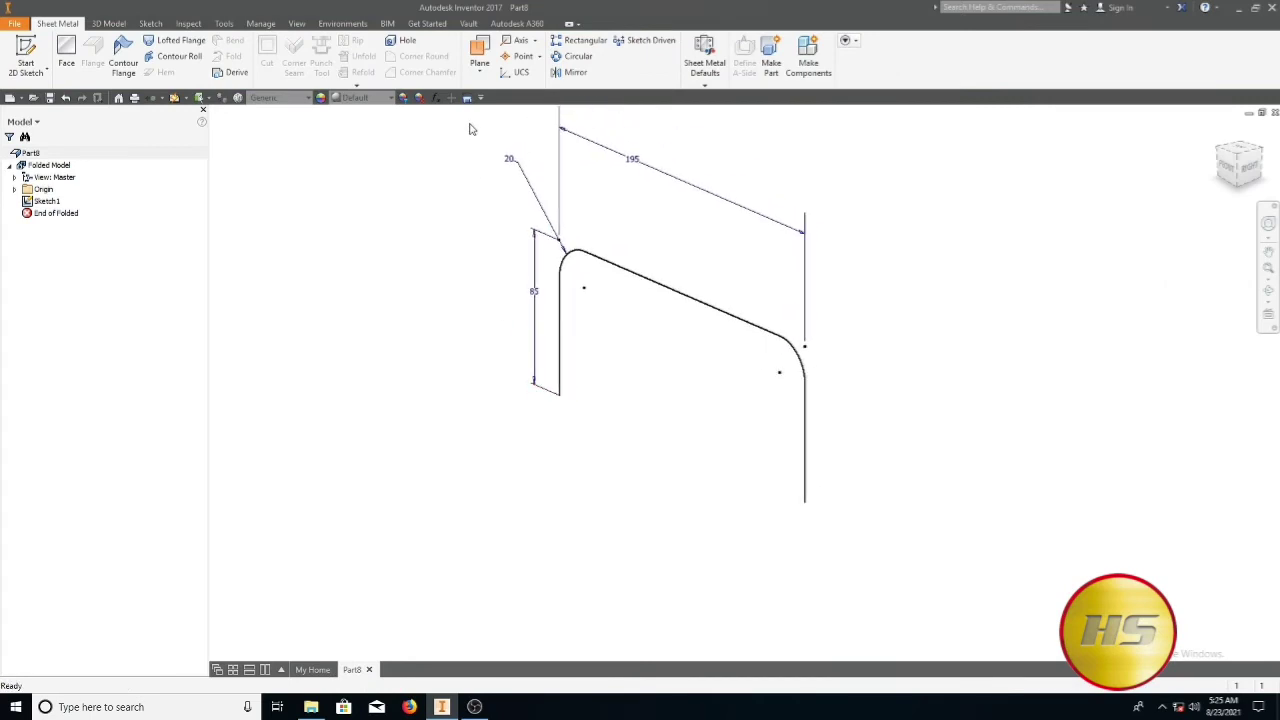
# Create a work plane offset 175 mm from the XY plane, in front of the sketch profile
pyautogui.click(480, 55)
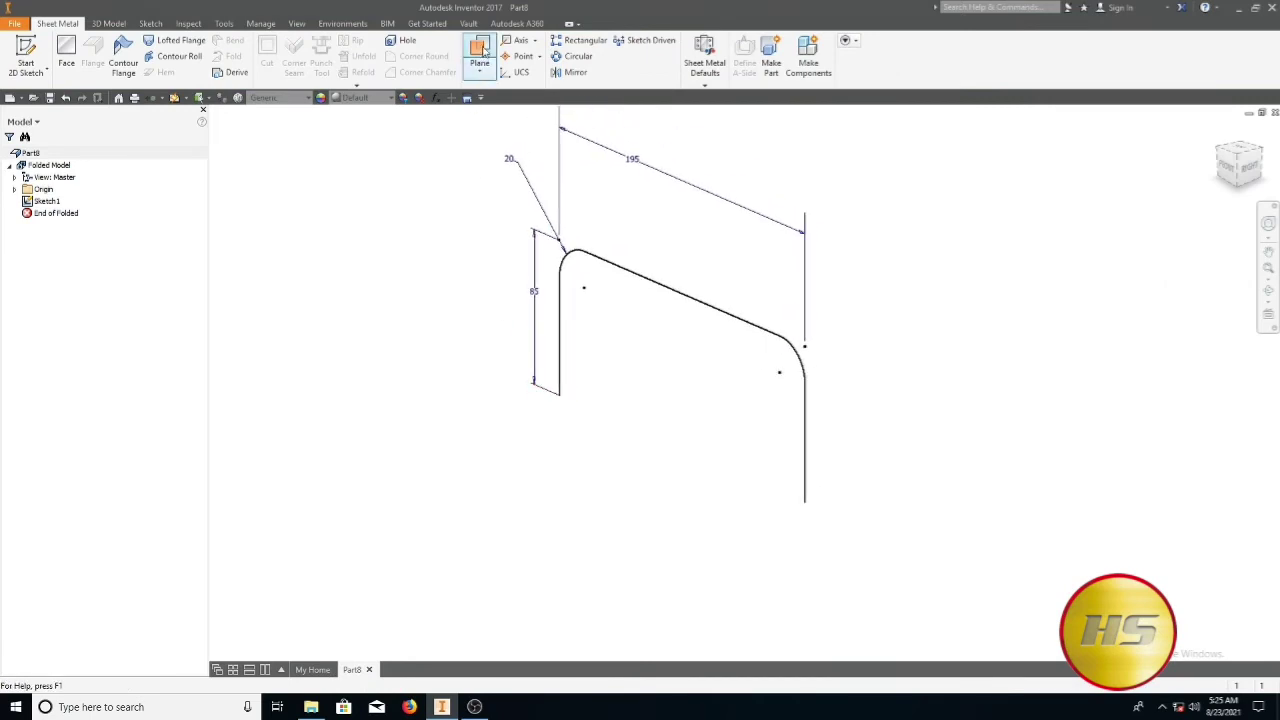
pyautogui.click(14, 189)
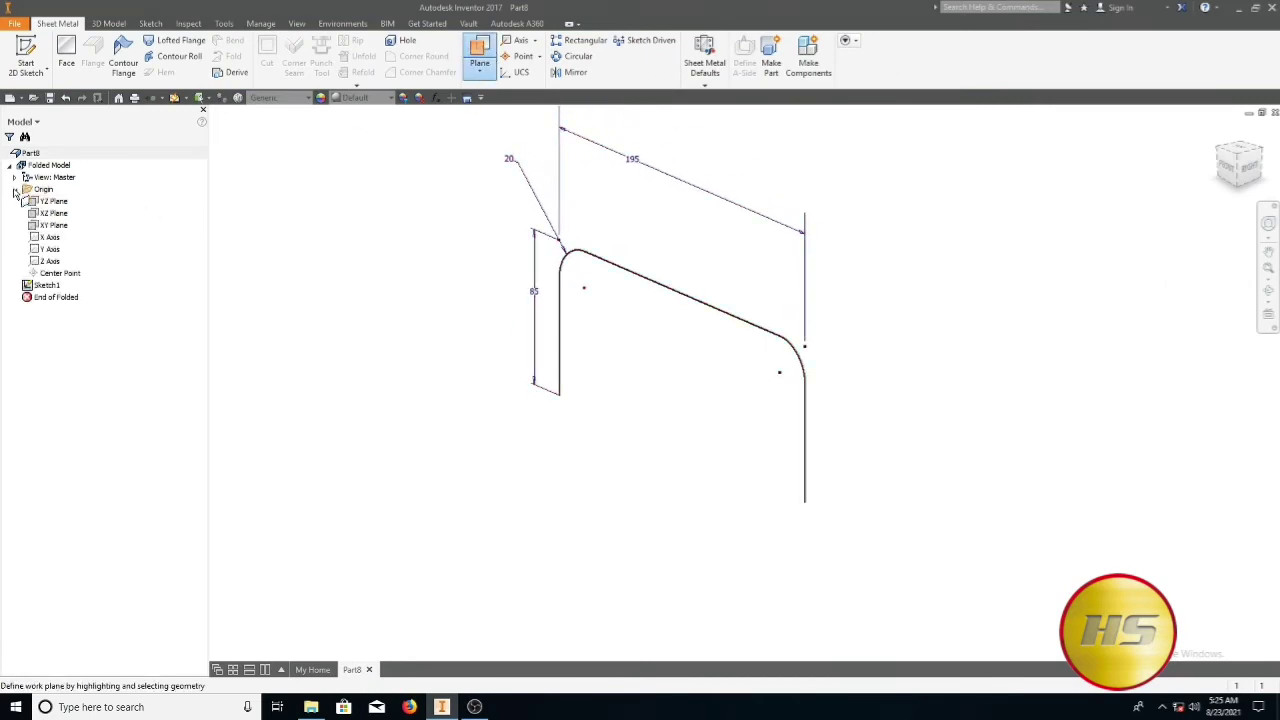
pyautogui.click(52, 225)
pyautogui.moveTo(826, 352); pyautogui.dragTo(614, 366)
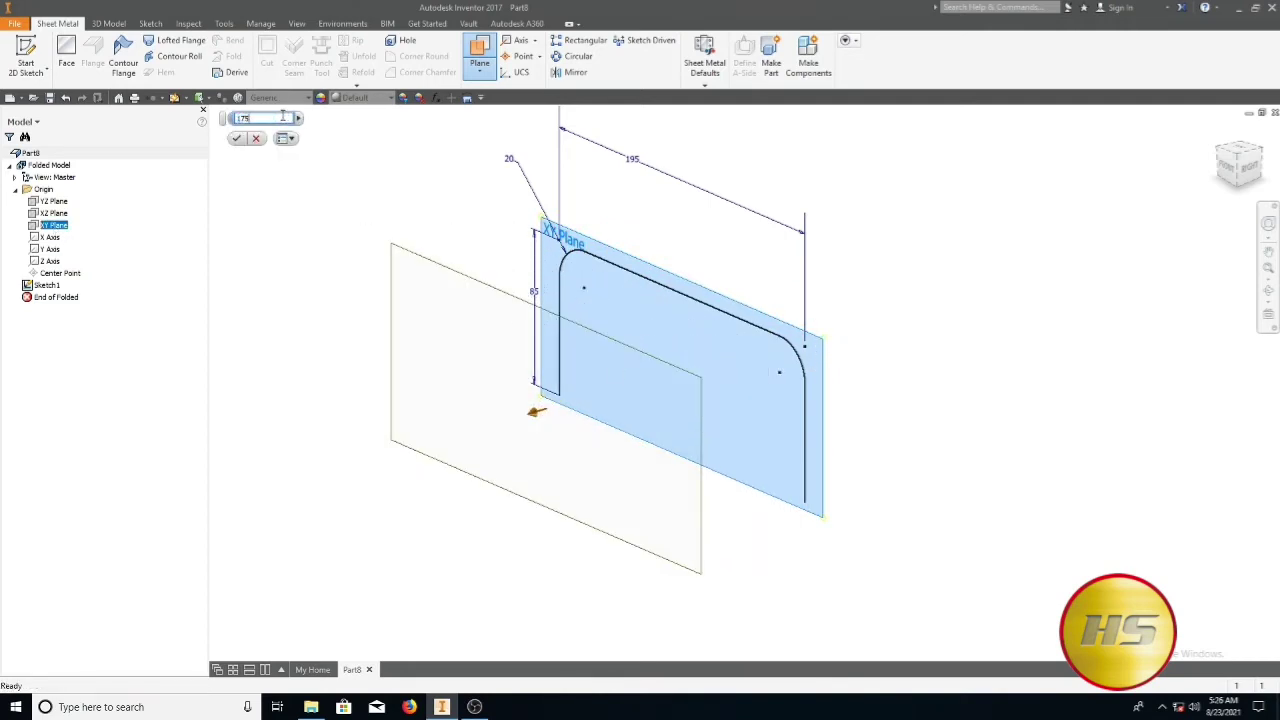
pyautogui.press('Return')
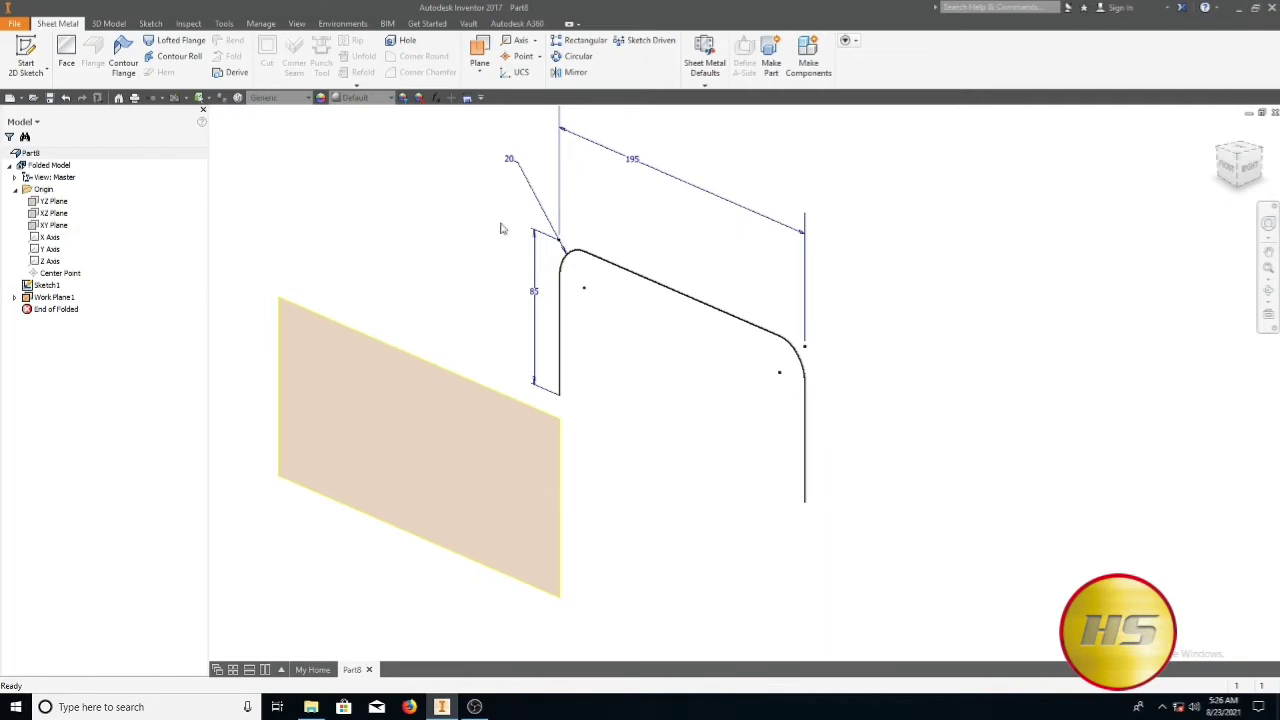
# Start a sketch on the offset work plane and project the first profile's two vertical side lines into it
pyautogui.click(26, 55)
pyautogui.click(345, 338)
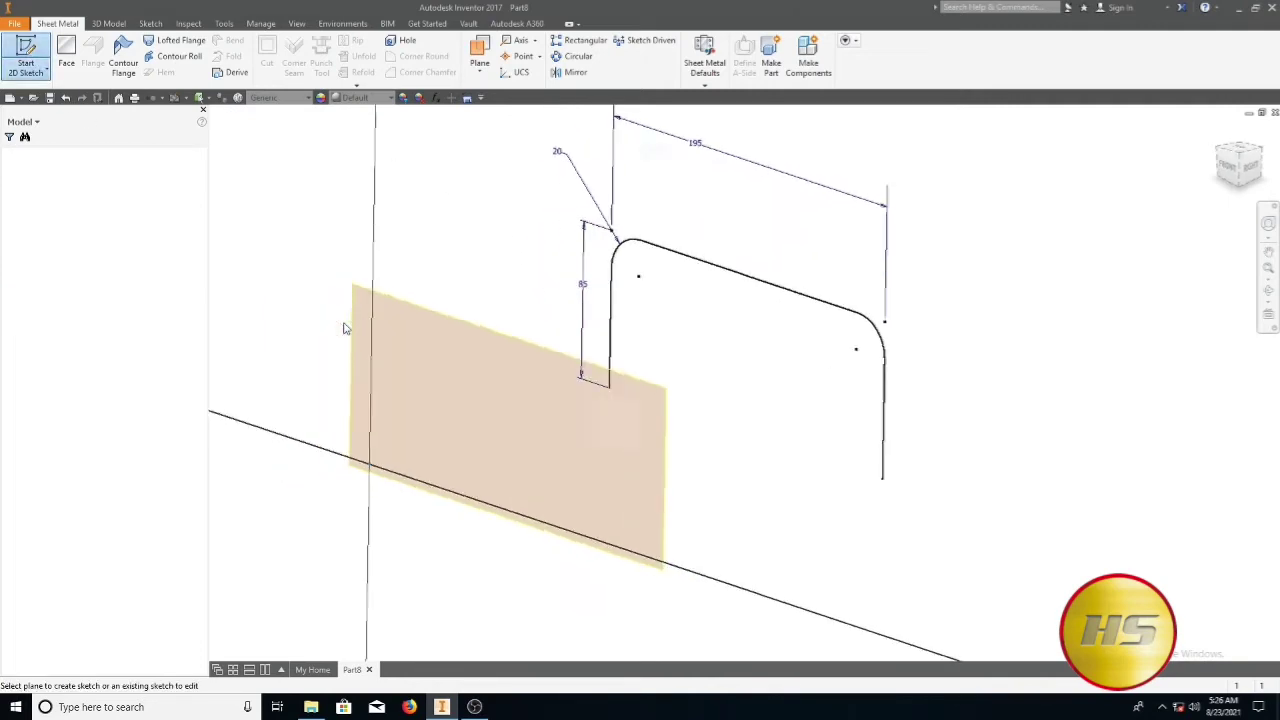
pyautogui.scroll(3, 350, 360)
pyautogui.scroll(-4, 350, 368)
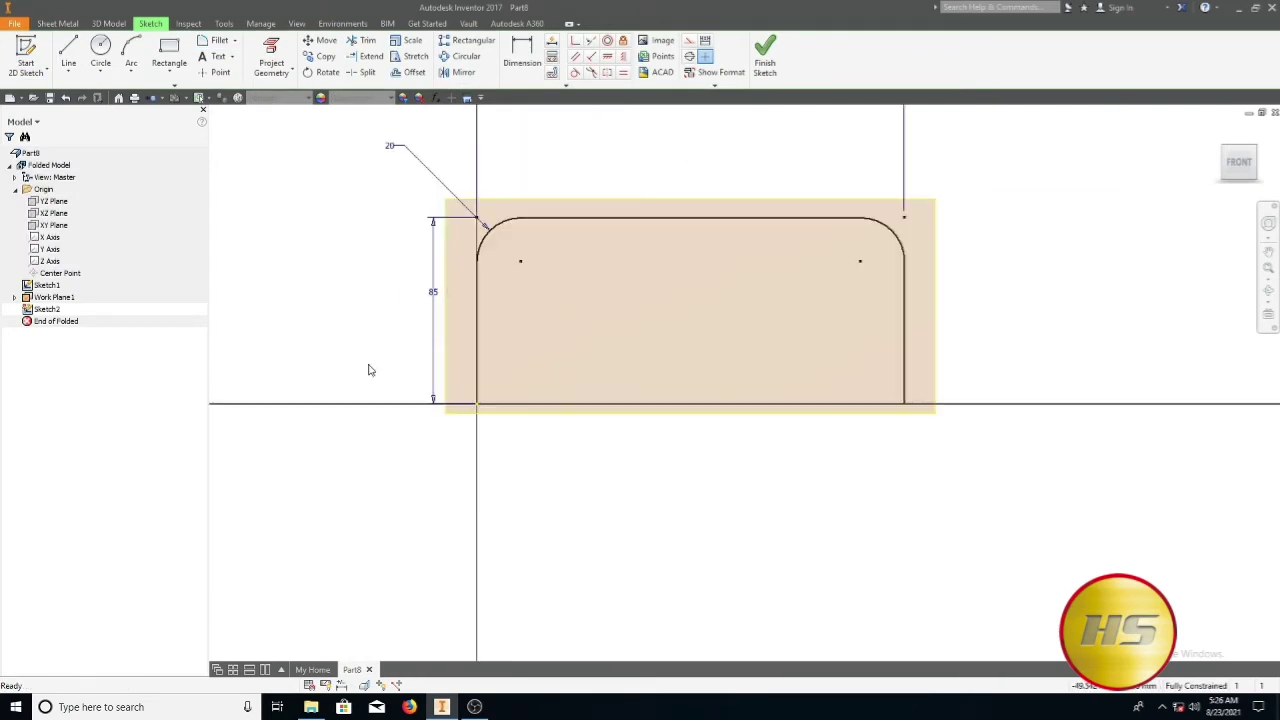
pyautogui.moveTo(369, 366); pyautogui.dragTo(311, 380, button='middle')
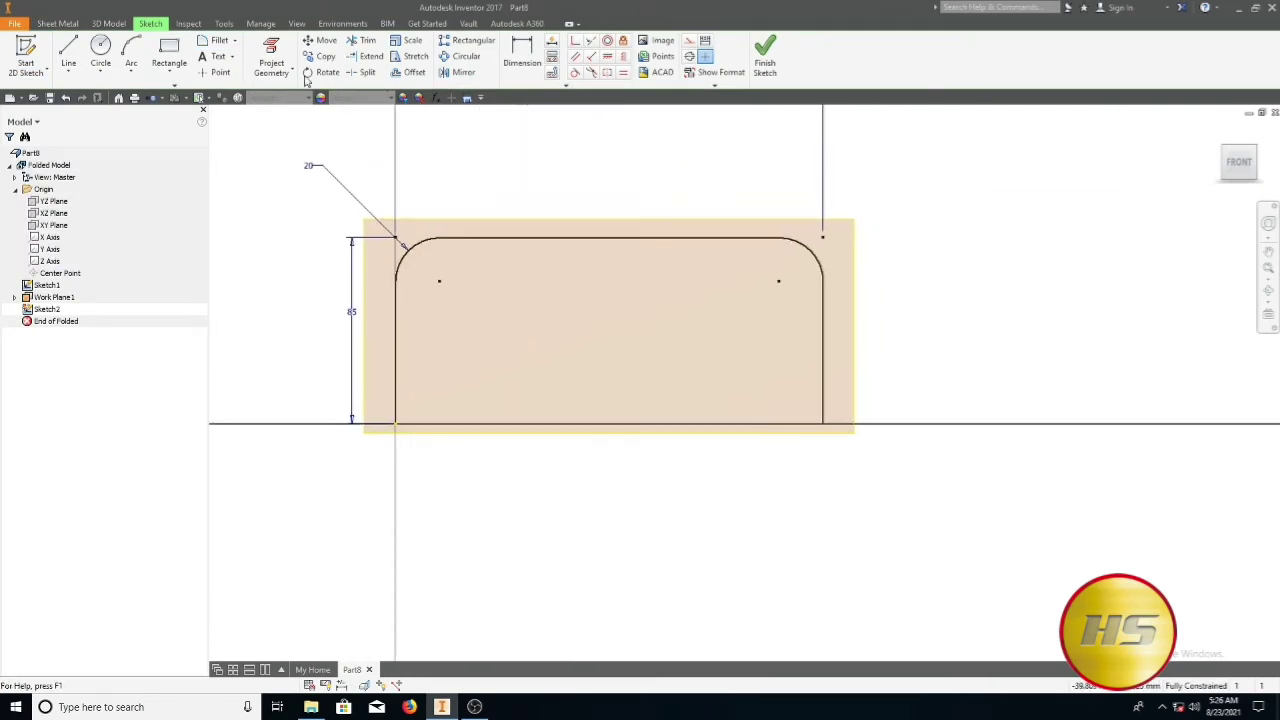
pyautogui.click(271, 55)
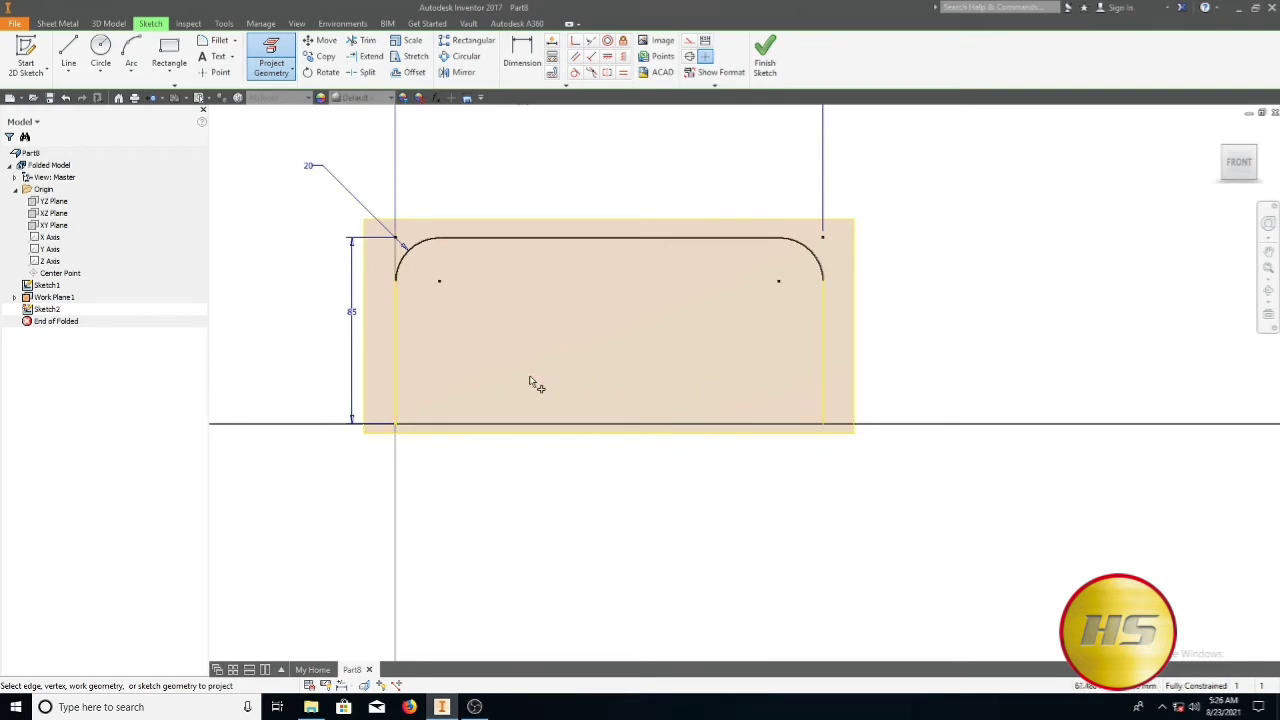
pyautogui.press('Escape')
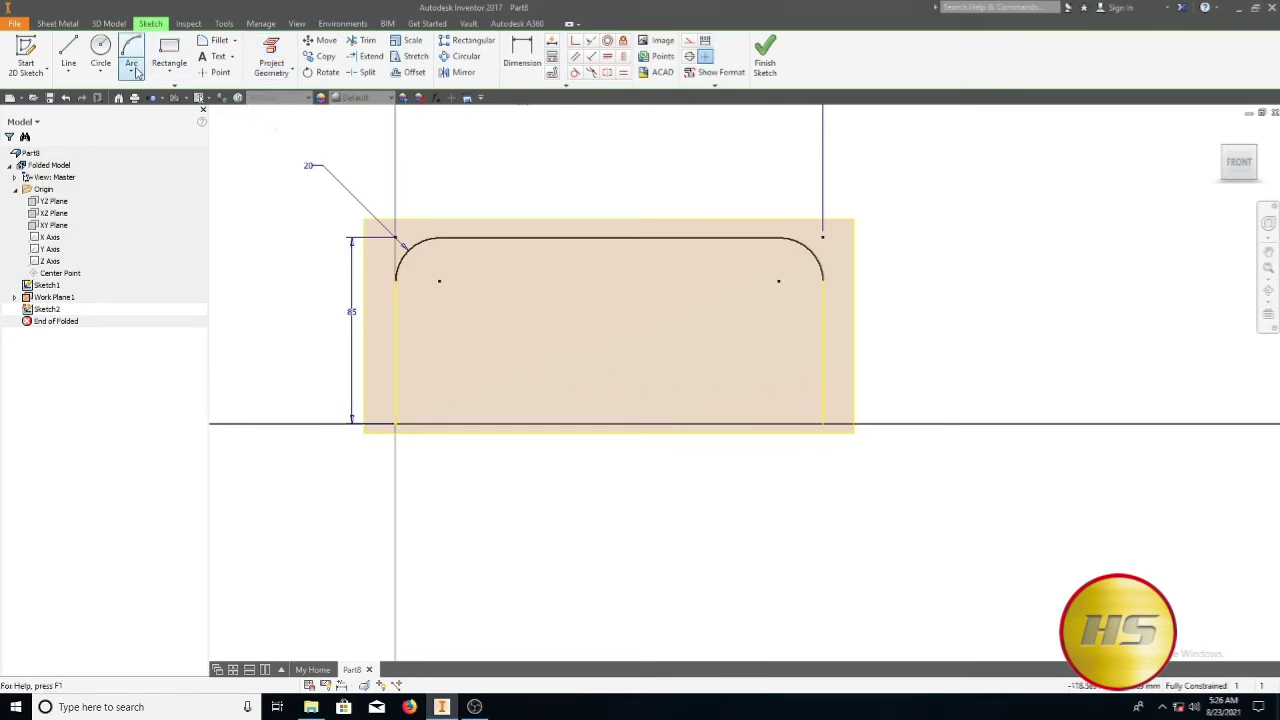
# Draw a rectangle about 88 mm wide resting on the horizontal axis between the two projected lines
pyautogui.click(169, 50)
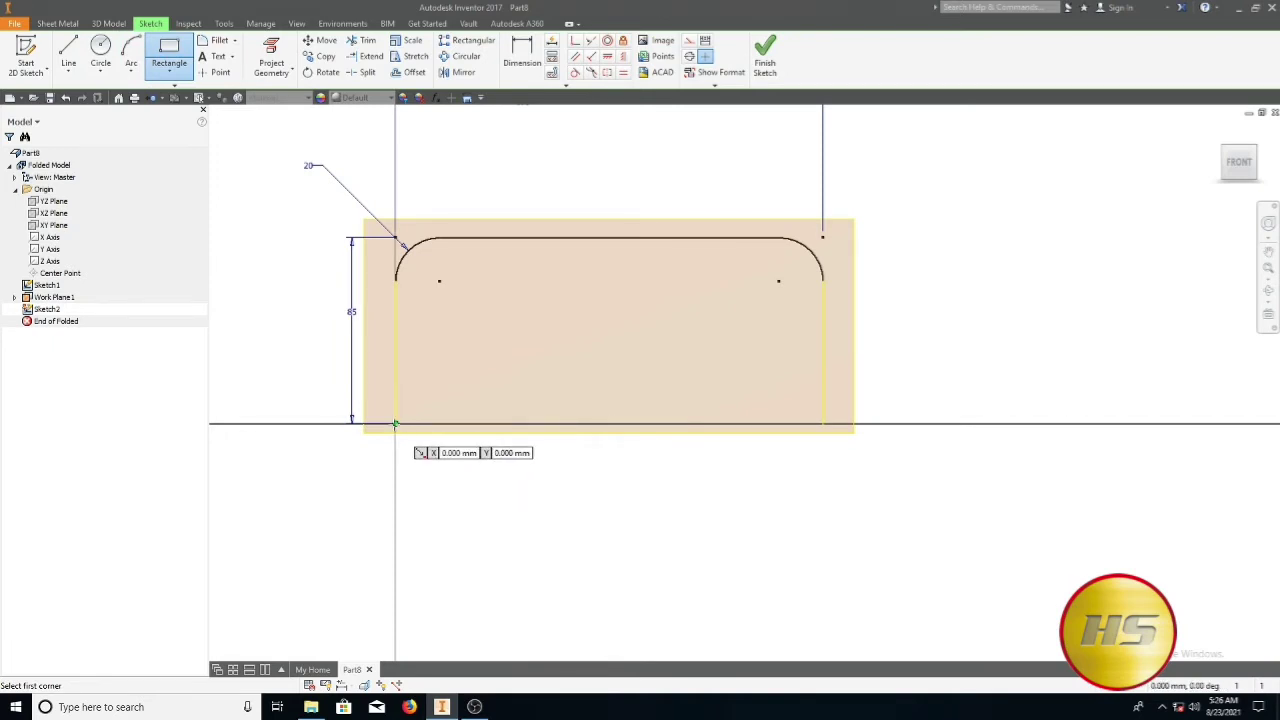
pyautogui.click(503, 426)
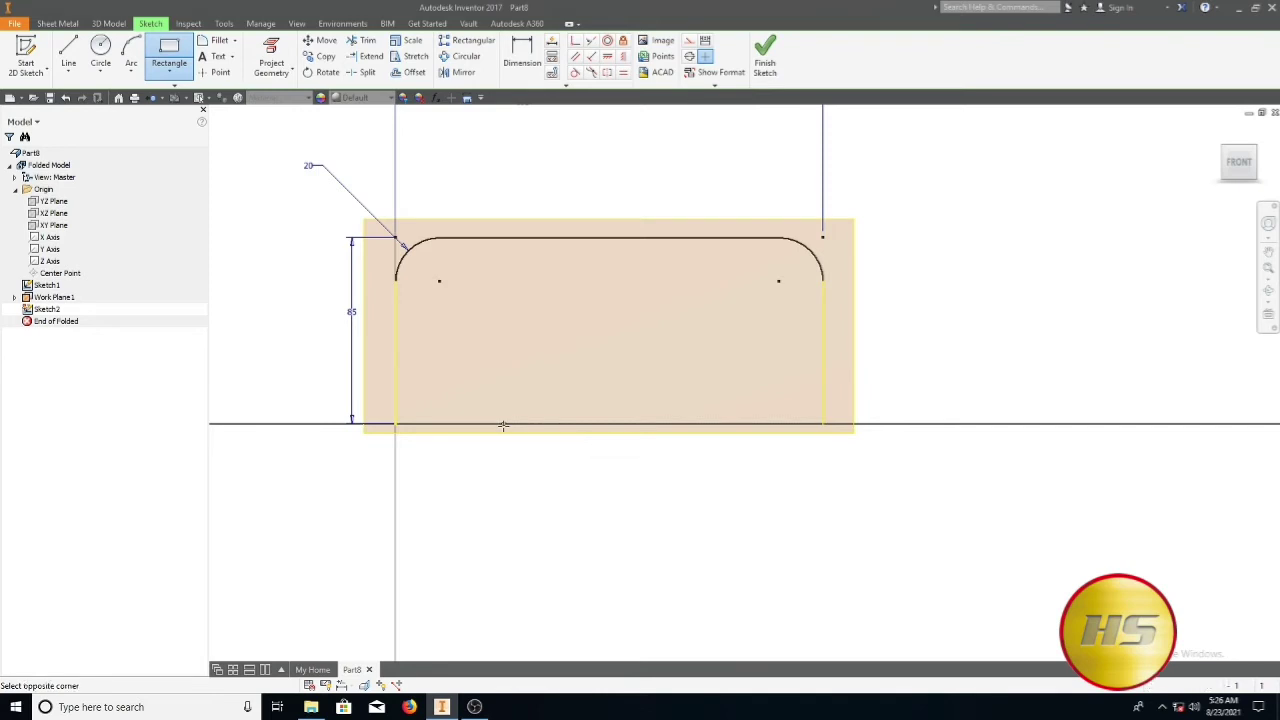
pyautogui.click(697, 373)
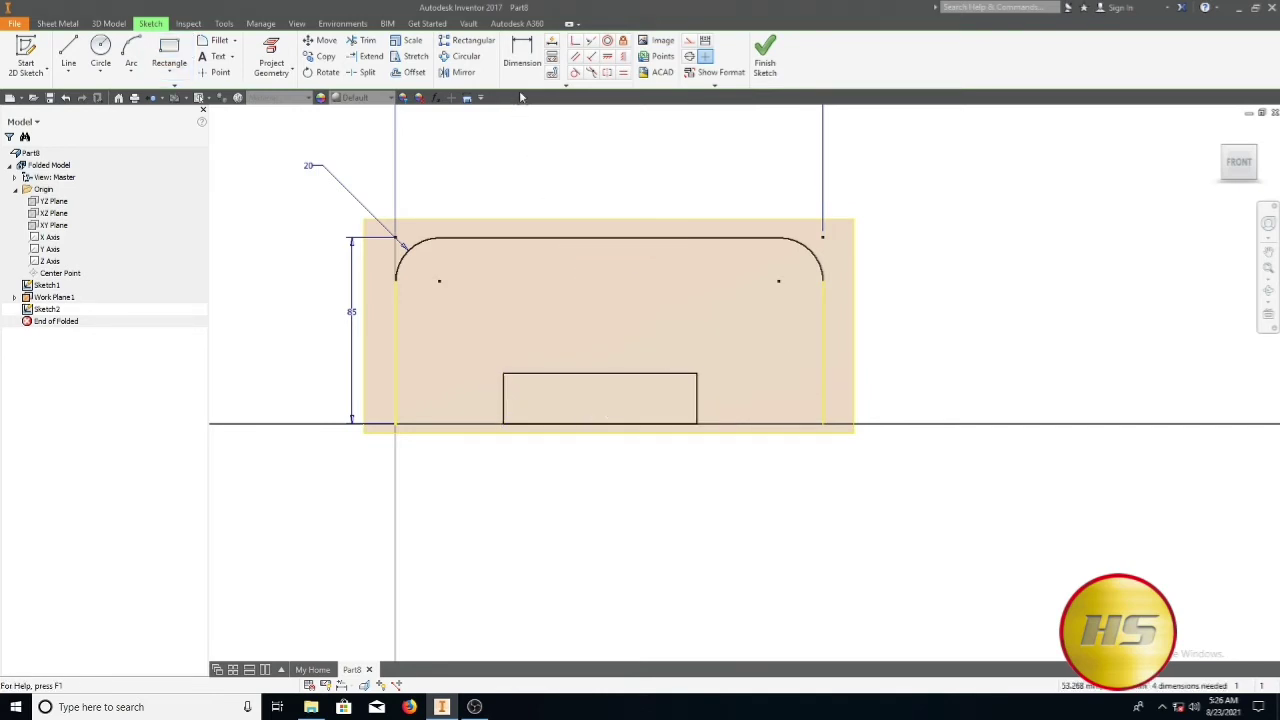
# Dimension the small rectangle's top edge and set its width to 70 mm
pyautogui.click(522, 55)
pyautogui.click(553, 377)
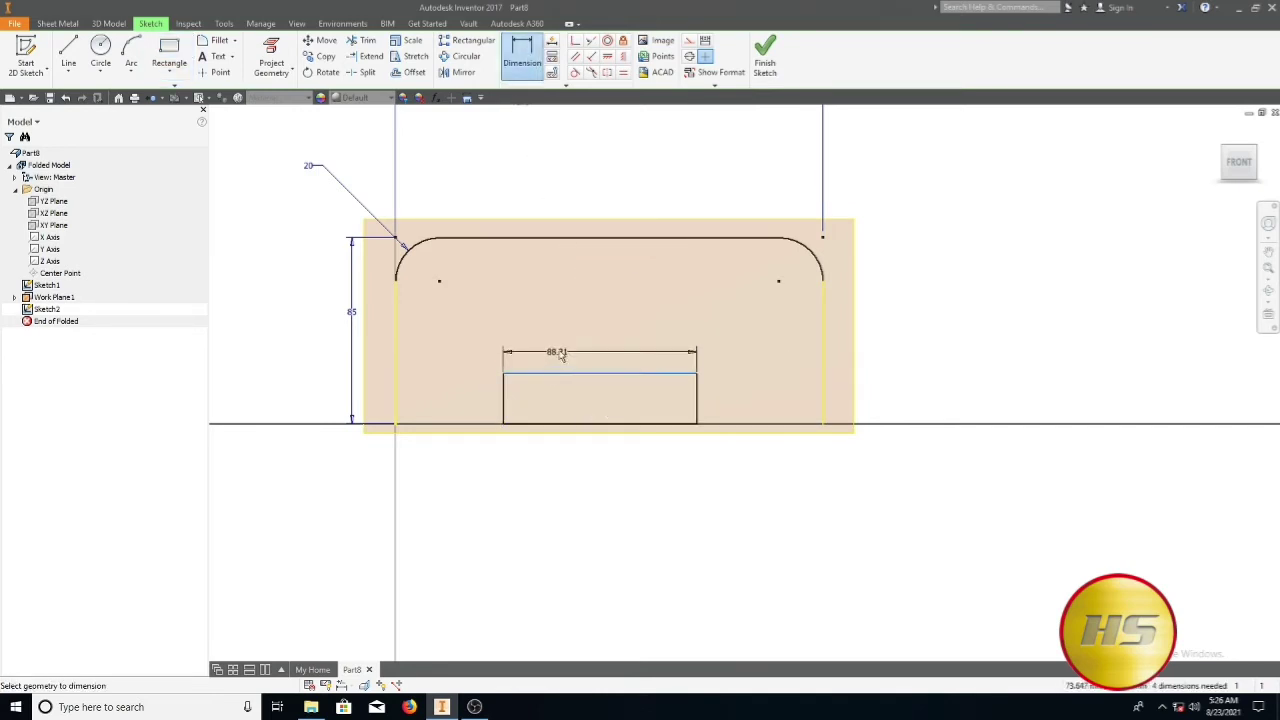
pyautogui.click(567, 348)
pyautogui.write('70')
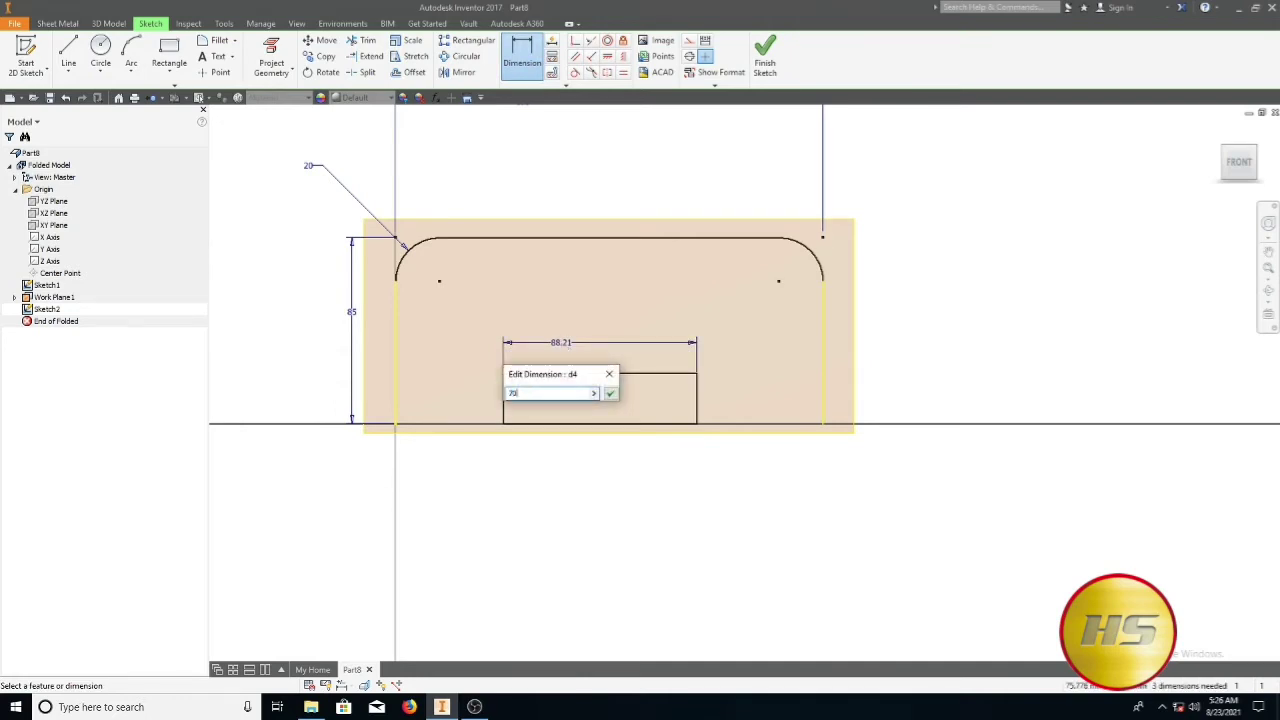
pyautogui.press('Return')
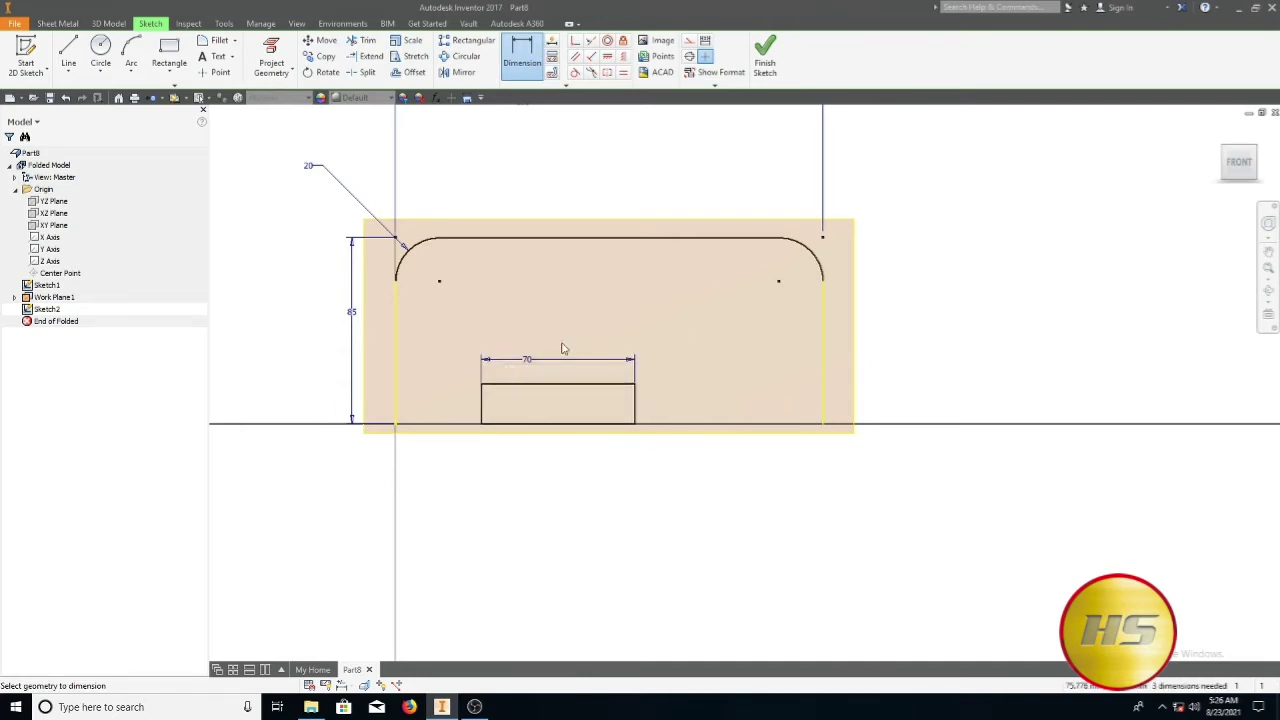
# Dimension the small rectangle's vertical side and set its height to 15 mm
pyautogui.click(484, 402)
pyautogui.click(474, 412)
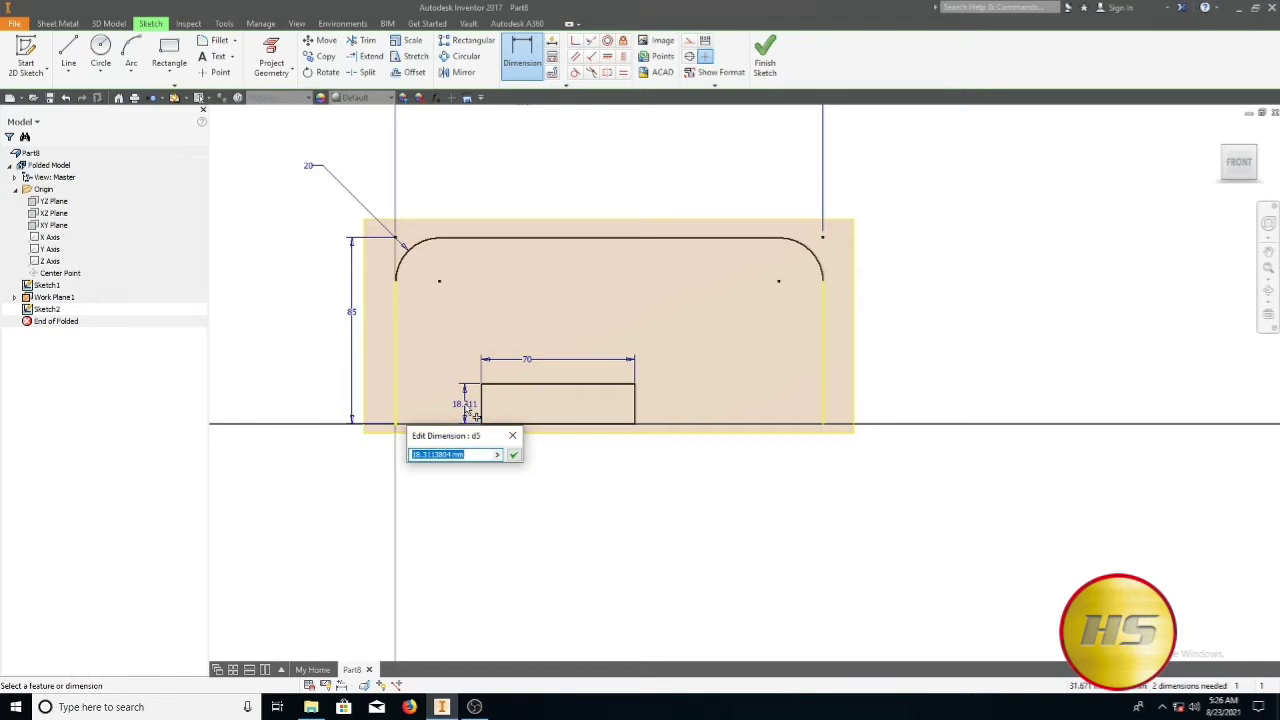
pyautogui.write('15')
pyautogui.press('Return')
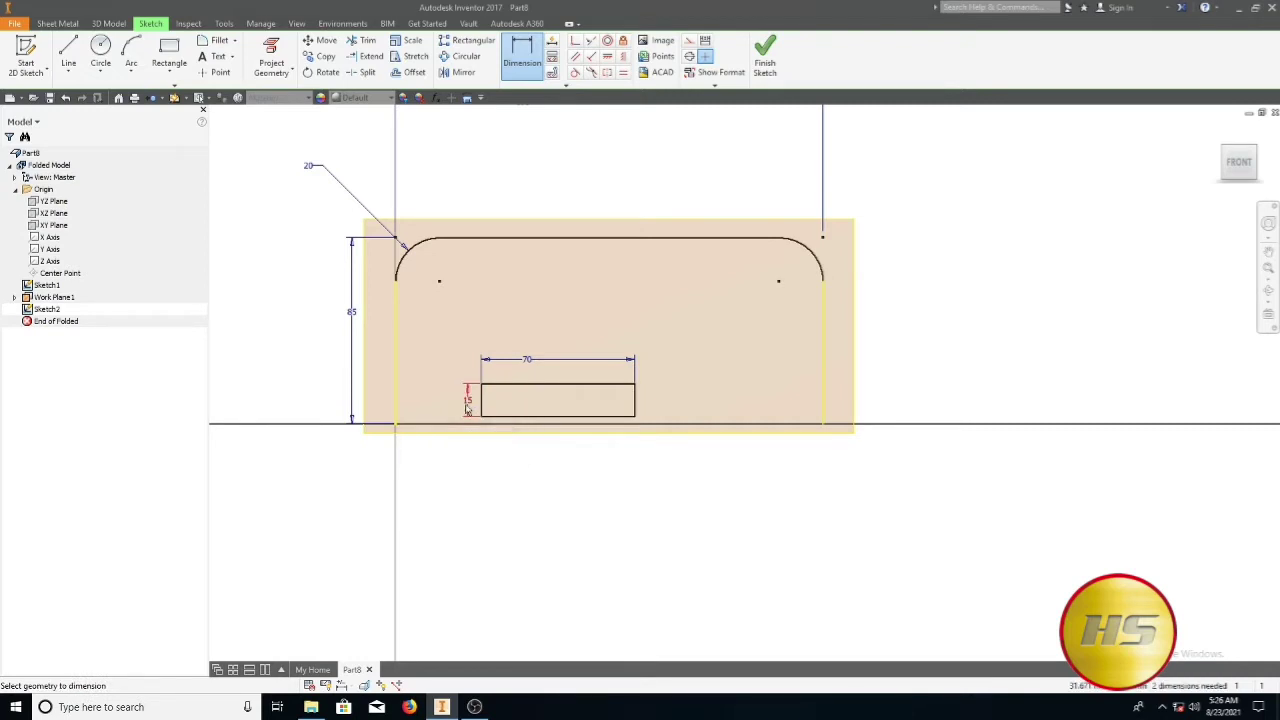
pyautogui.press('Escape')
# Dimension the rectangle's bottom edge to the lower endpoint of the left projected line and set the vertical distance to 0
pyautogui.scroll(3, 481, 482)
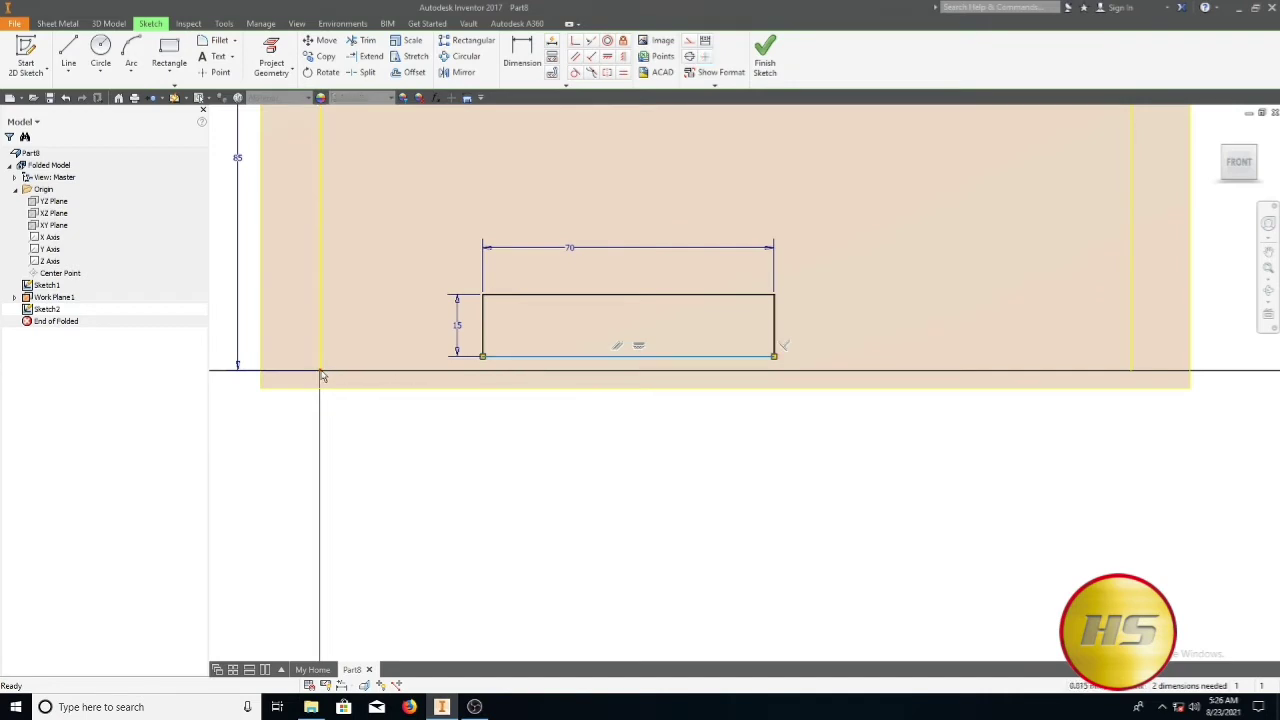
pyautogui.click(524, 60)
pyautogui.click(516, 356)
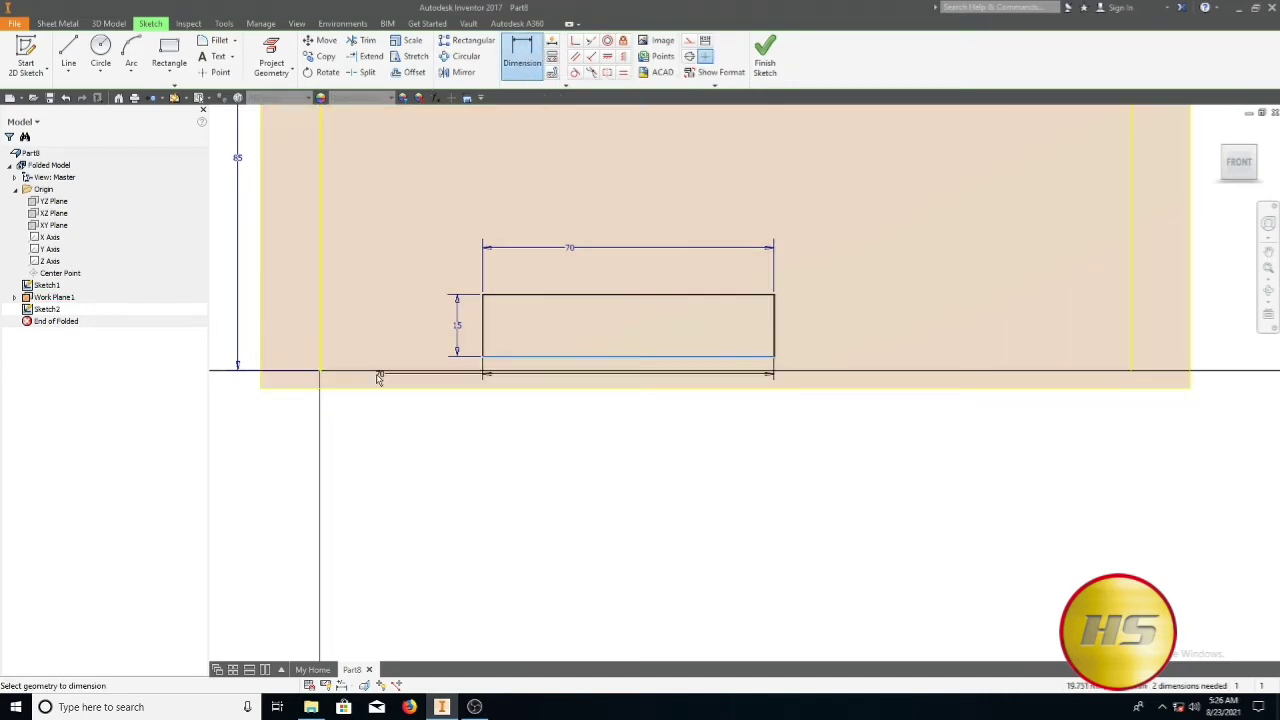
pyautogui.click(319, 375)
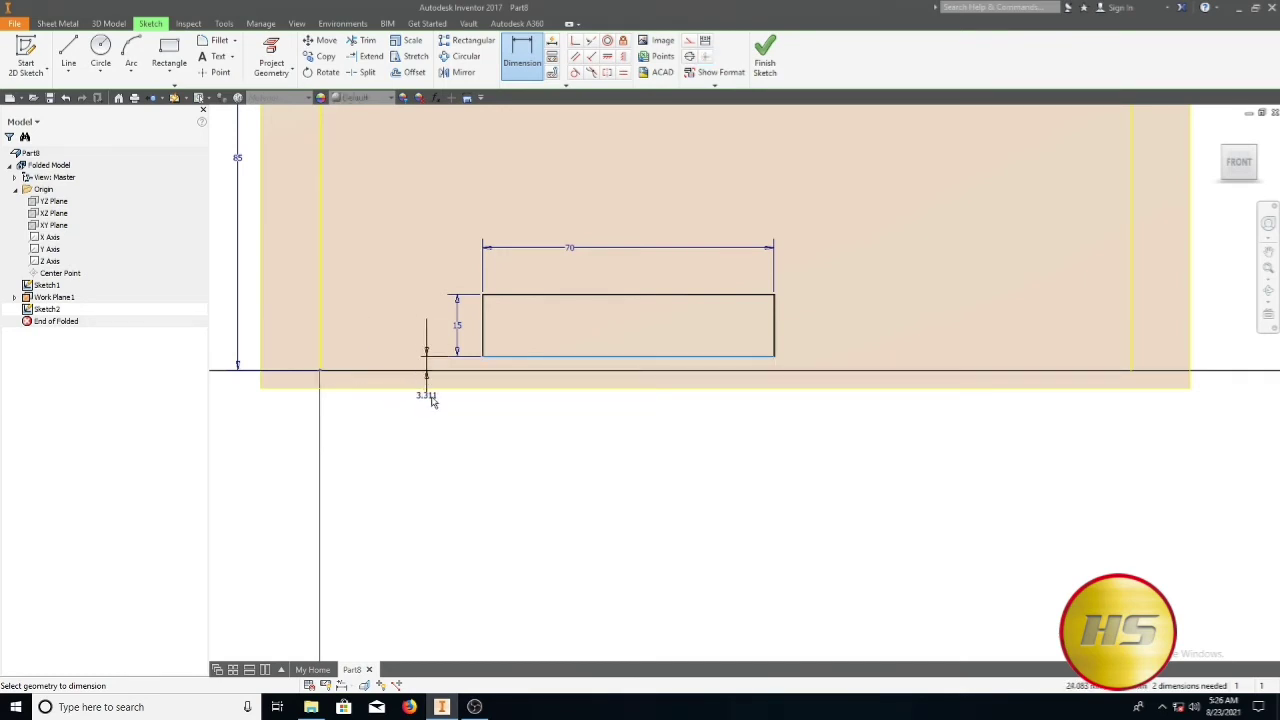
pyautogui.click(514, 419)
pyautogui.write('0')
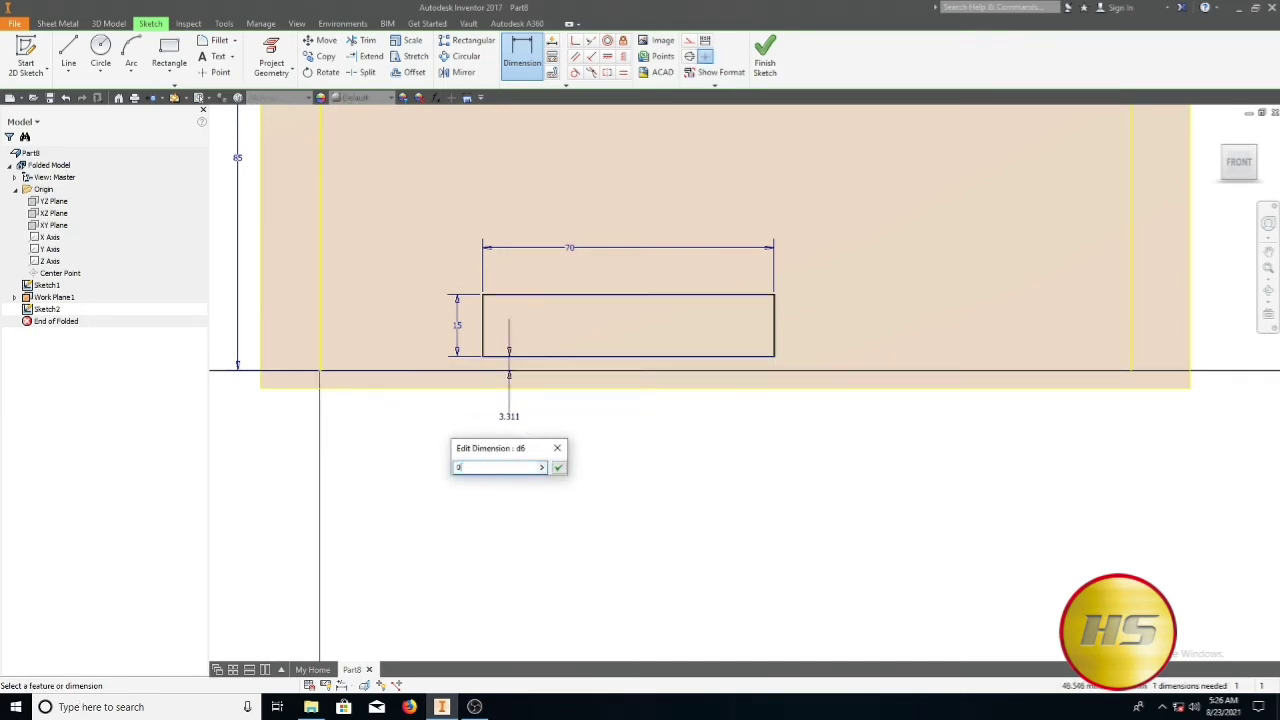
pyautogui.press('Return')
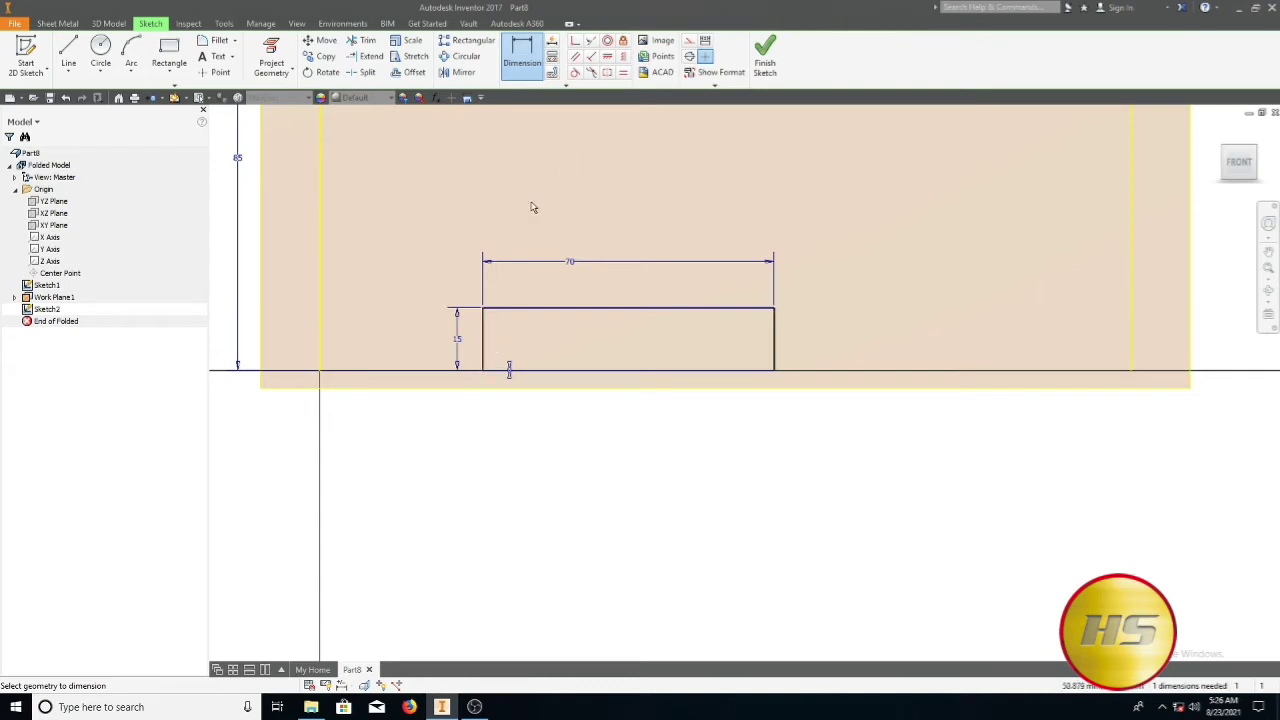
# Dimension the rectangle's left side from the left projected line and set the distance to 62.5 mm
pyautogui.click(485, 342)
pyautogui.click(322, 343)
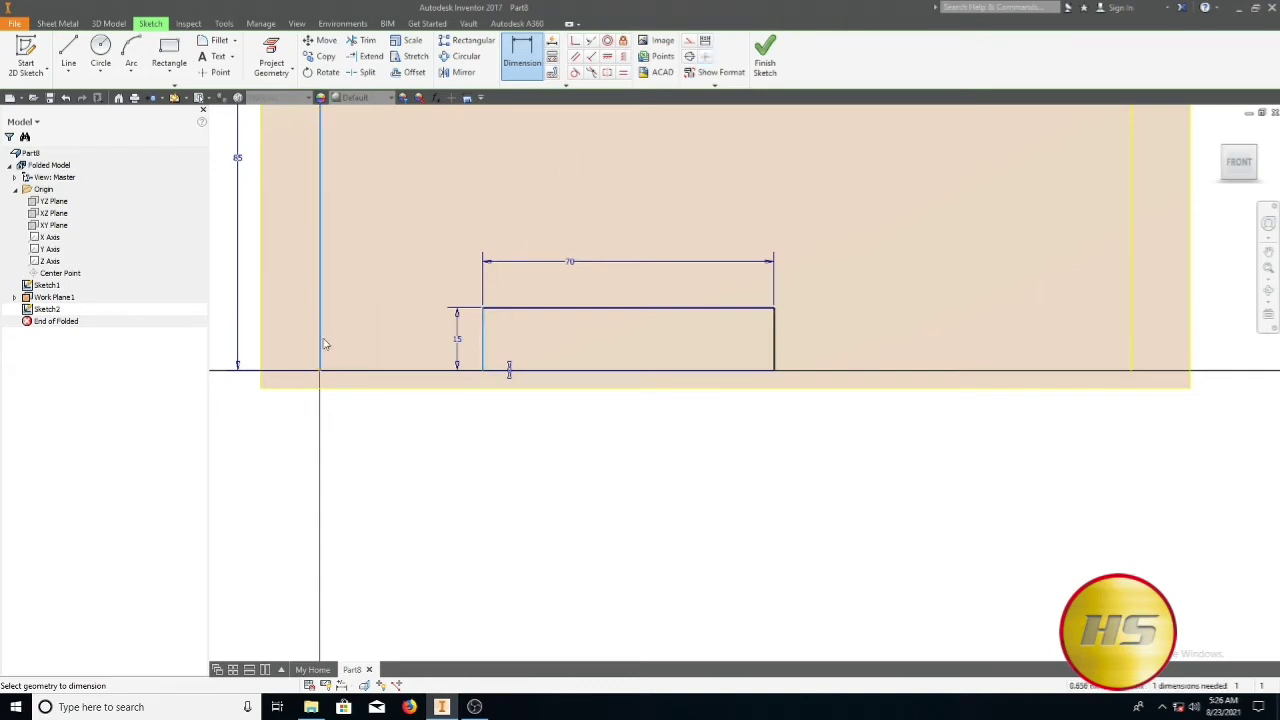
pyautogui.click(382, 432)
pyautogui.write('62.')
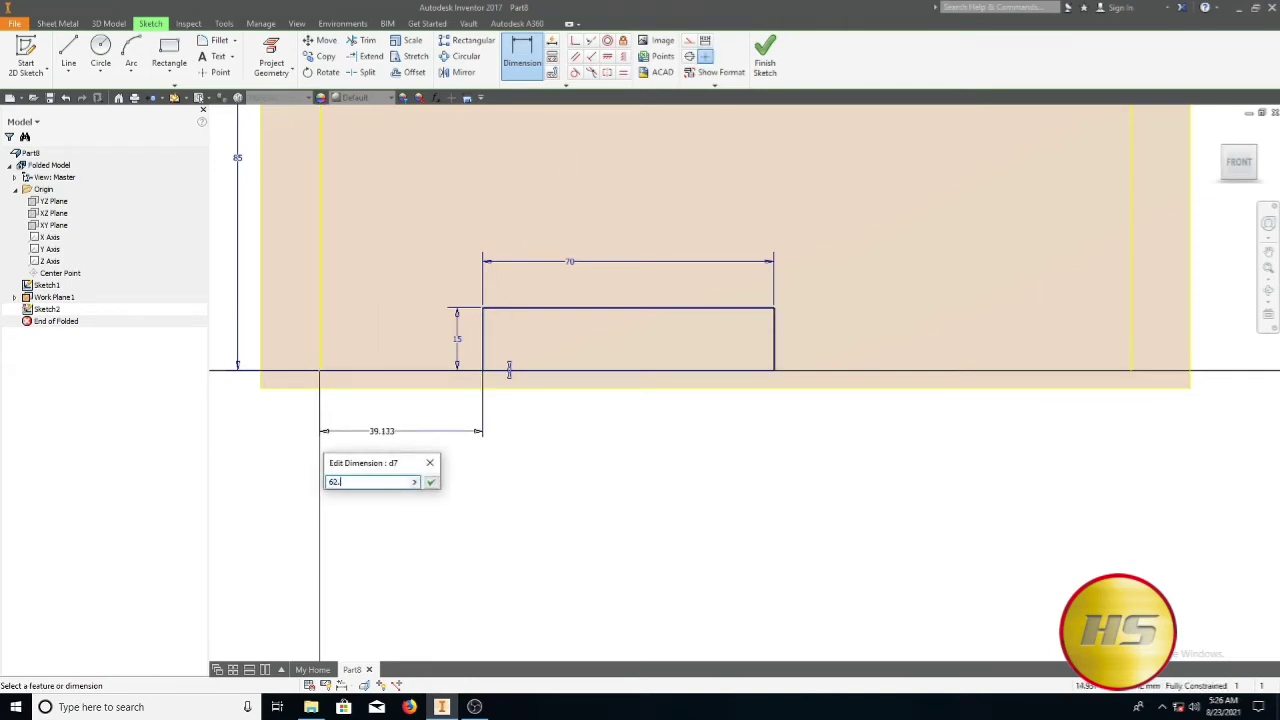
pyautogui.write('5')
pyautogui.press('Return')
pyautogui.press('Escape')
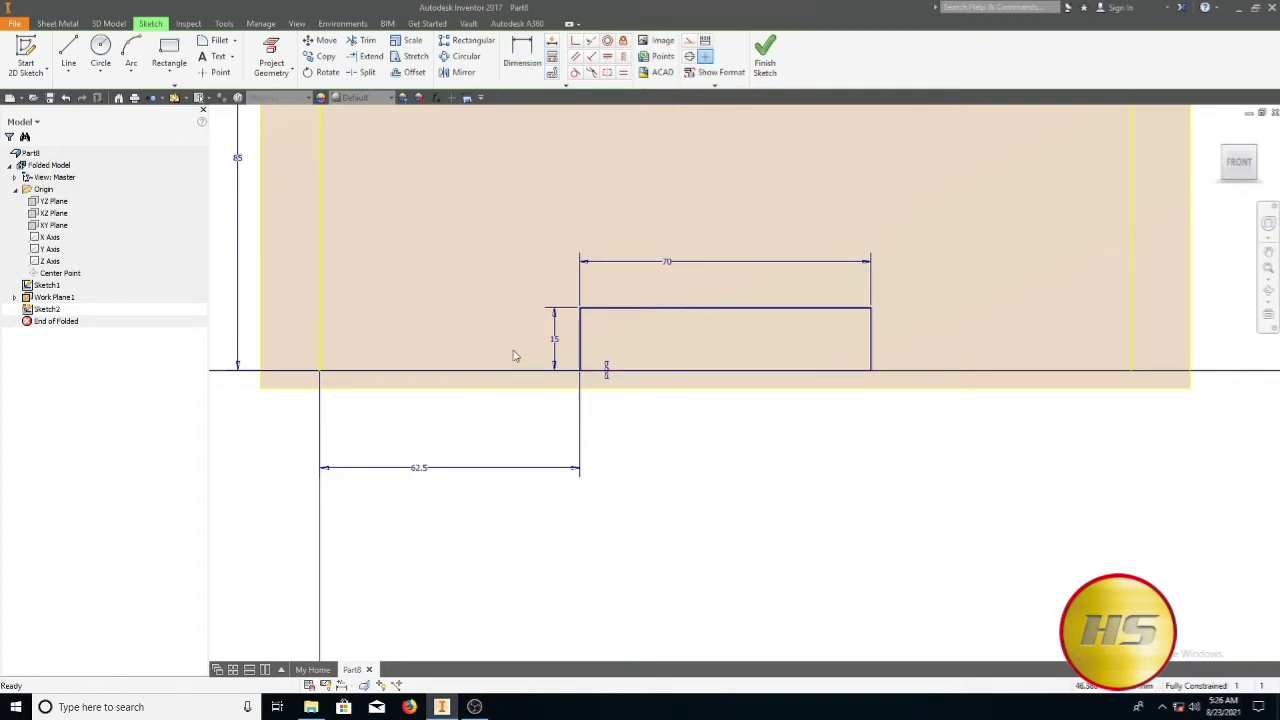
# Delete the small rectangle's bottom edge, round its two top corners with 6 mm fillets, and finish the sketch
pyautogui.moveTo(513, 355); pyautogui.dragTo(963, 456)
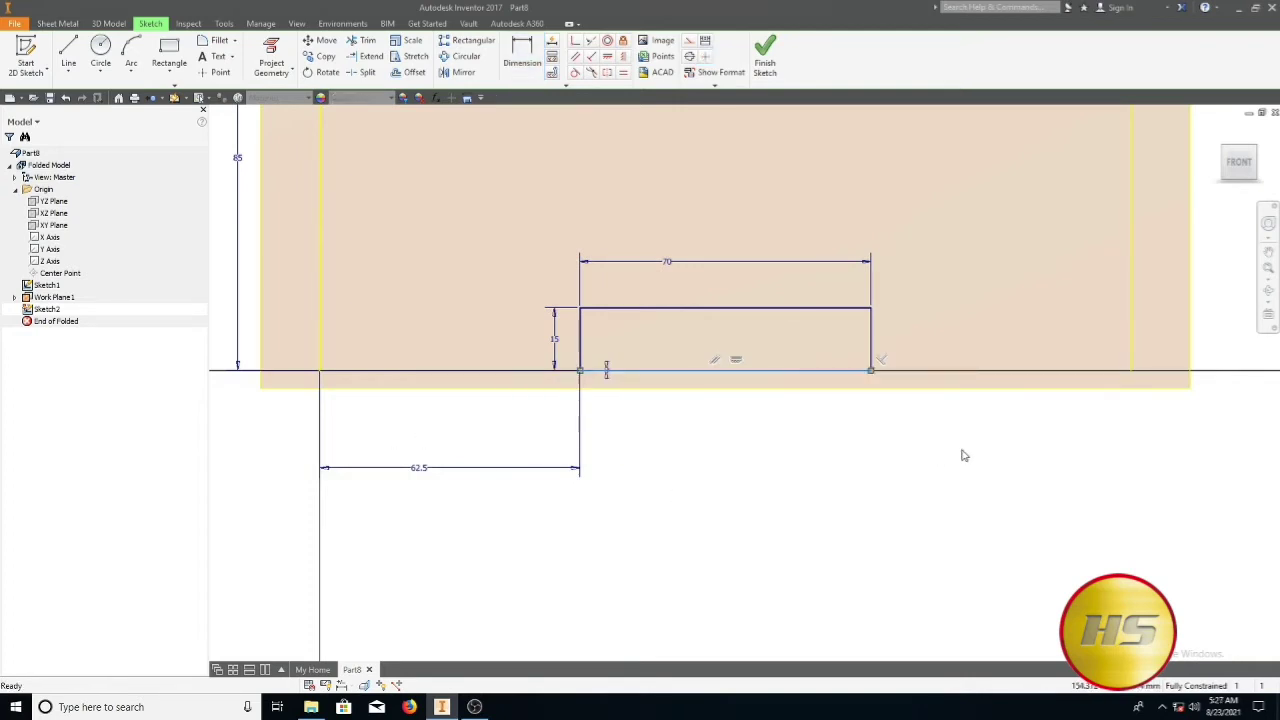
pyautogui.press('Delete')
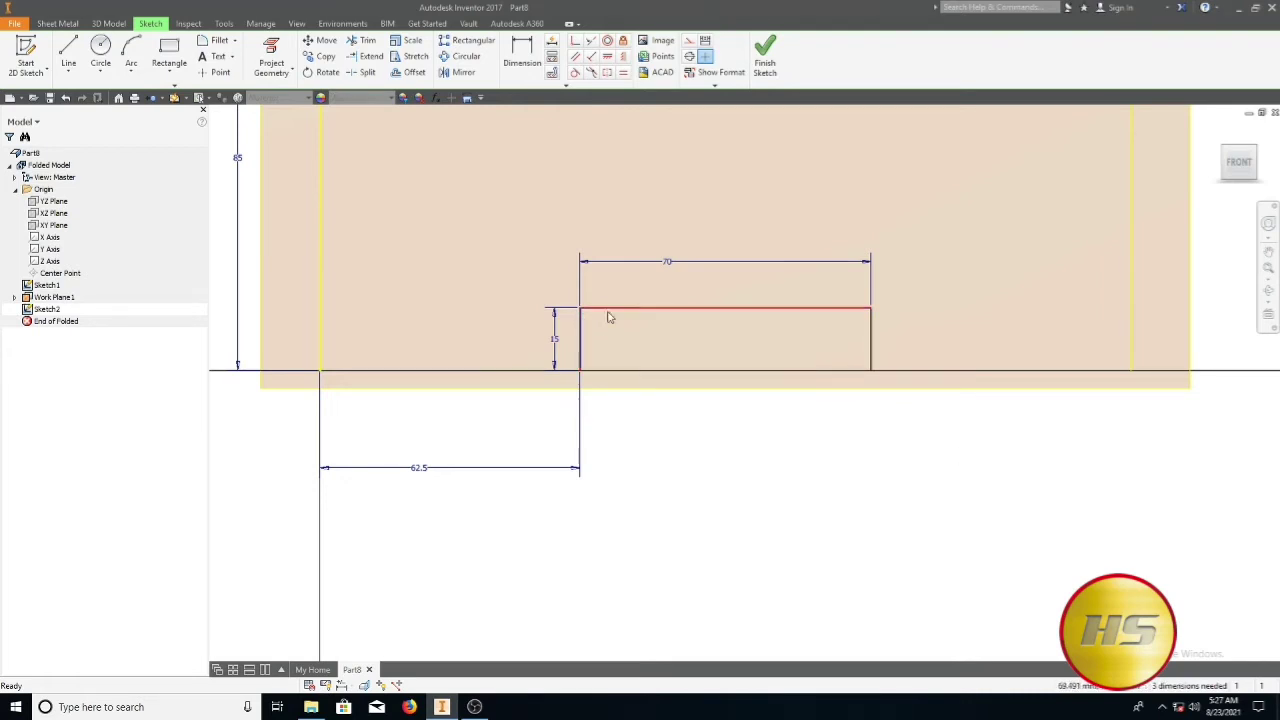
pyautogui.click(214, 40)
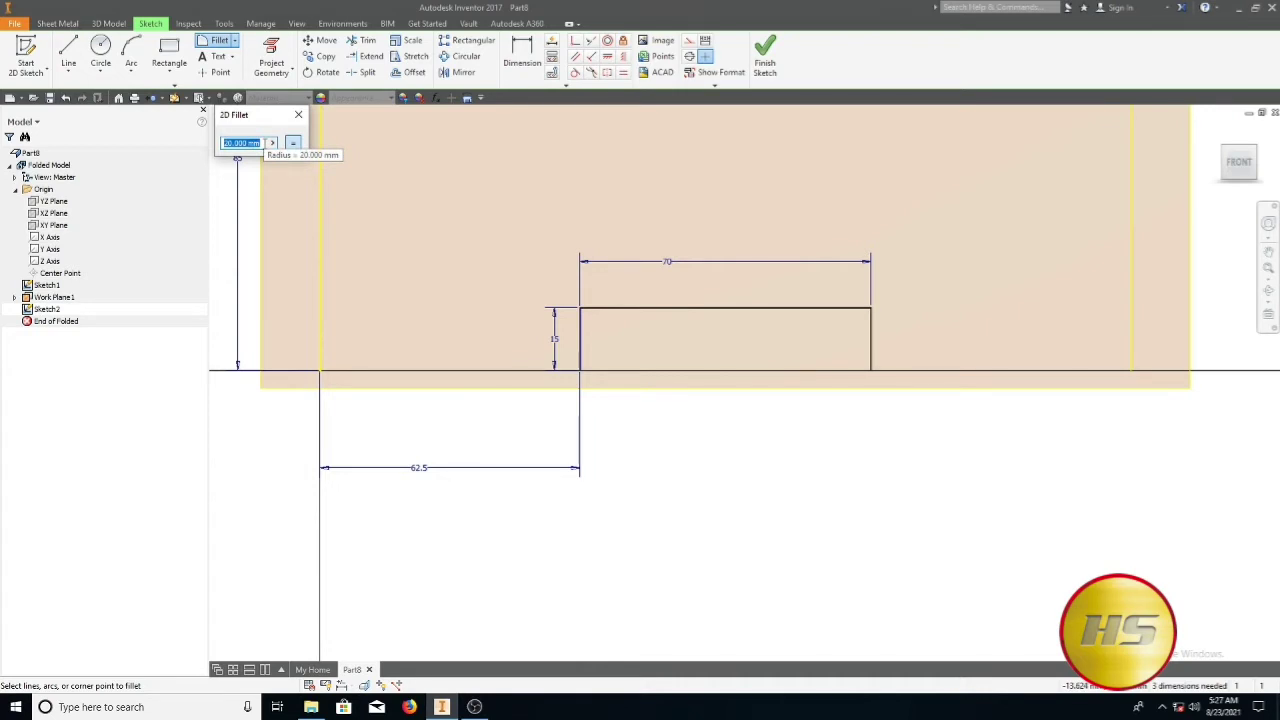
pyautogui.click(581, 336)
pyautogui.click(598, 309)
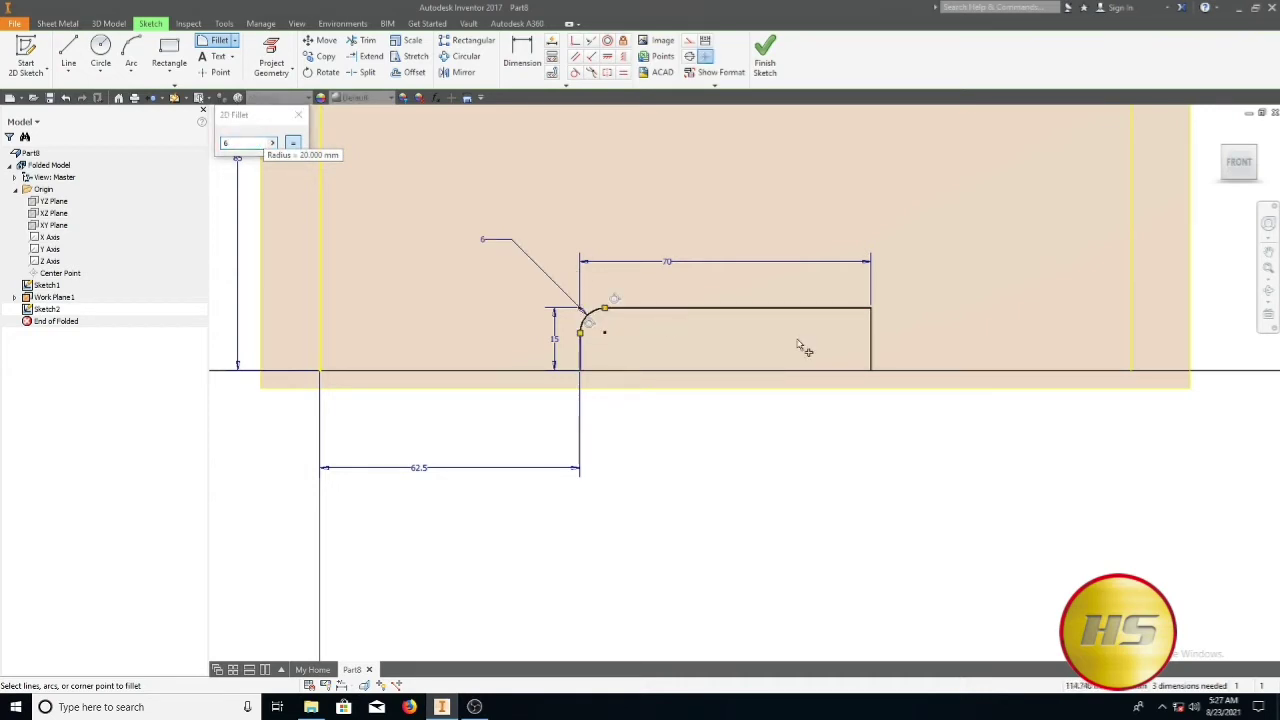
pyautogui.click(858, 309)
pyautogui.click(871, 342)
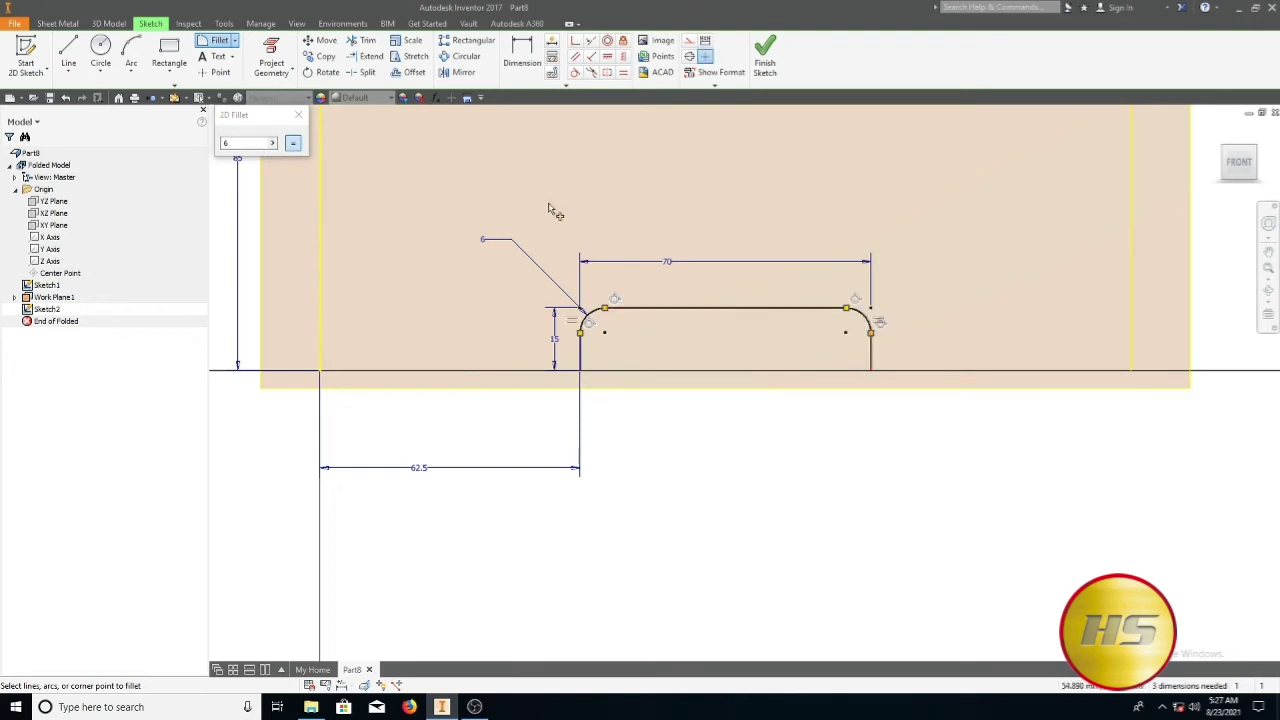
pyautogui.click(765, 55)
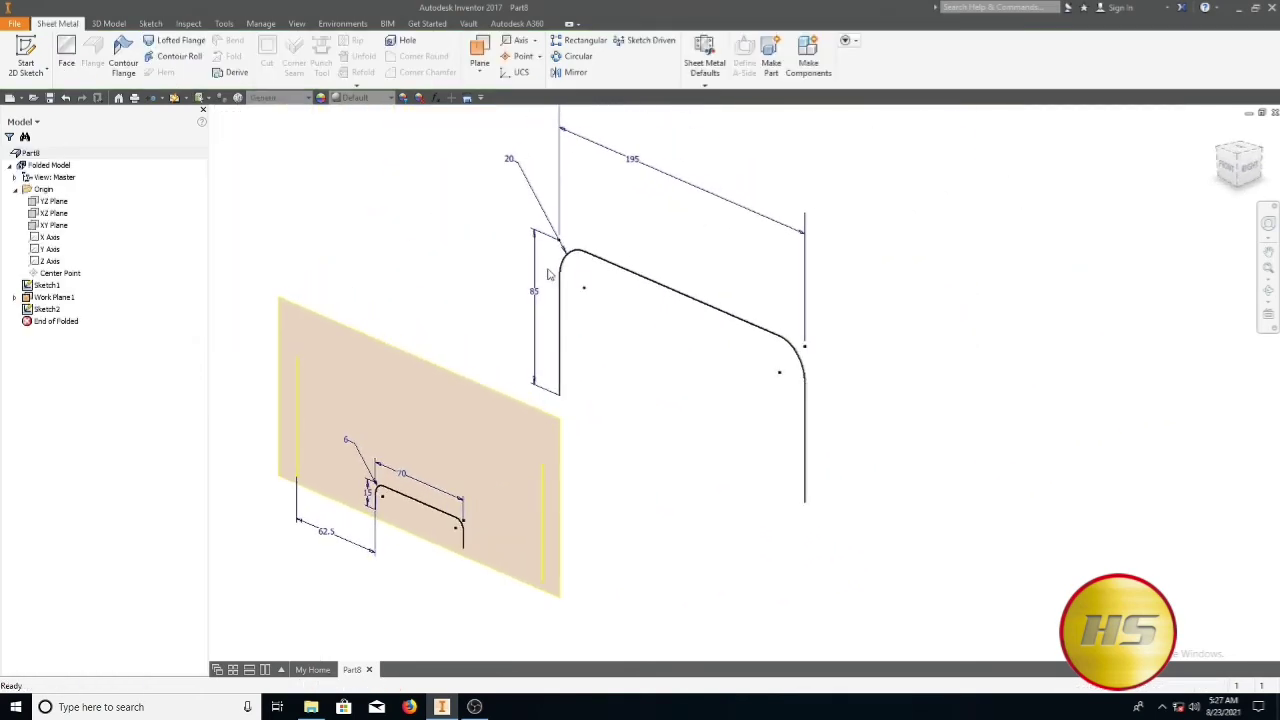
# Create a lofted flange from the large open profile to the small one, with 0.5 mm chord tolerance facets
pyautogui.click(173, 43)
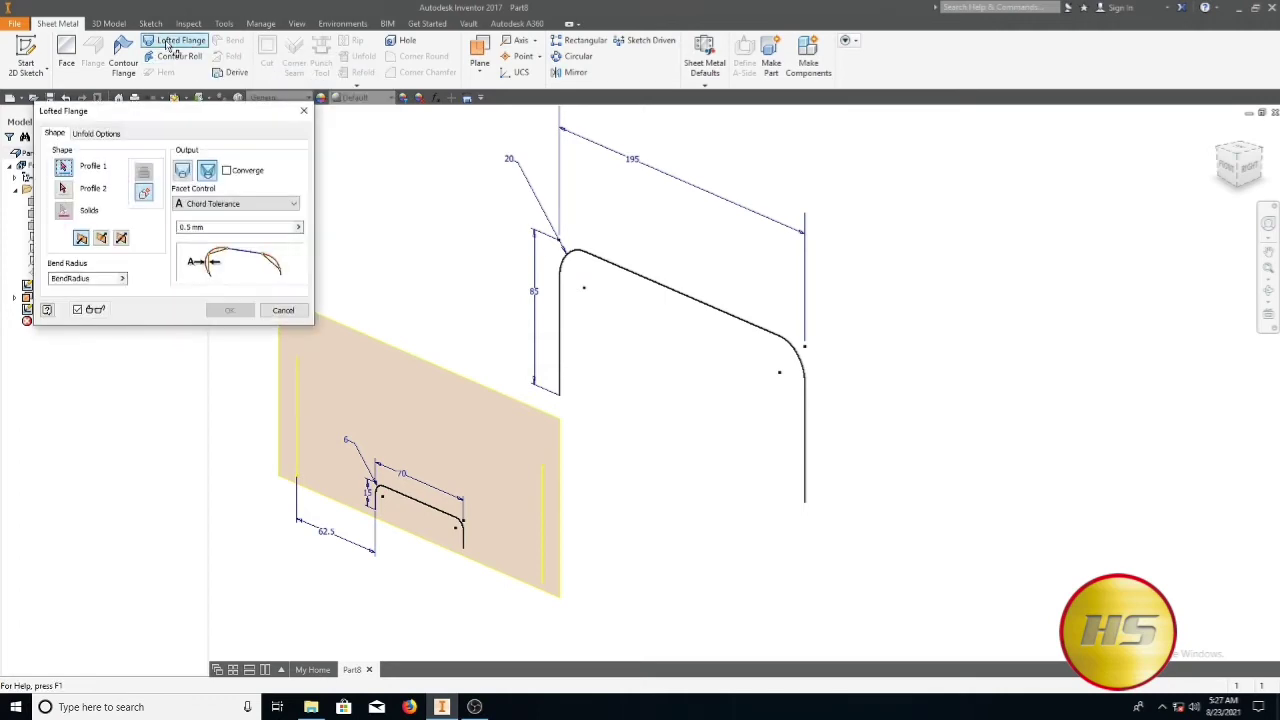
pyautogui.click(620, 268)
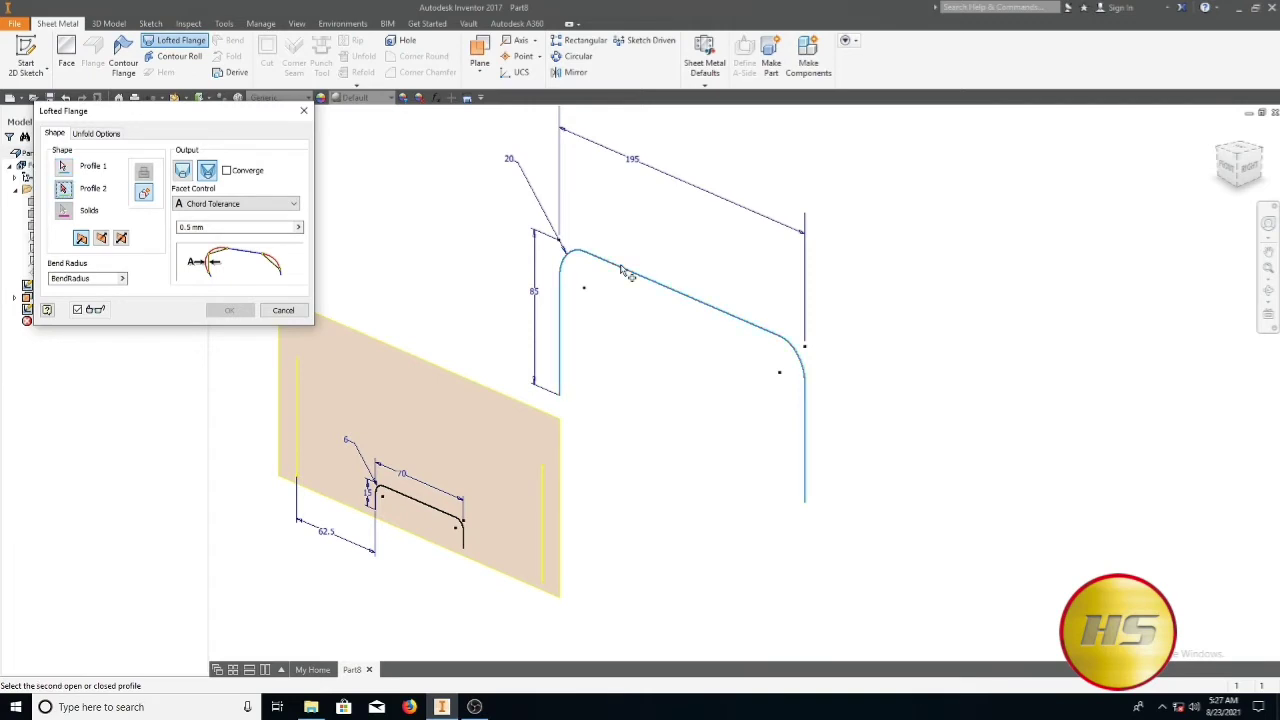
pyautogui.click(409, 504)
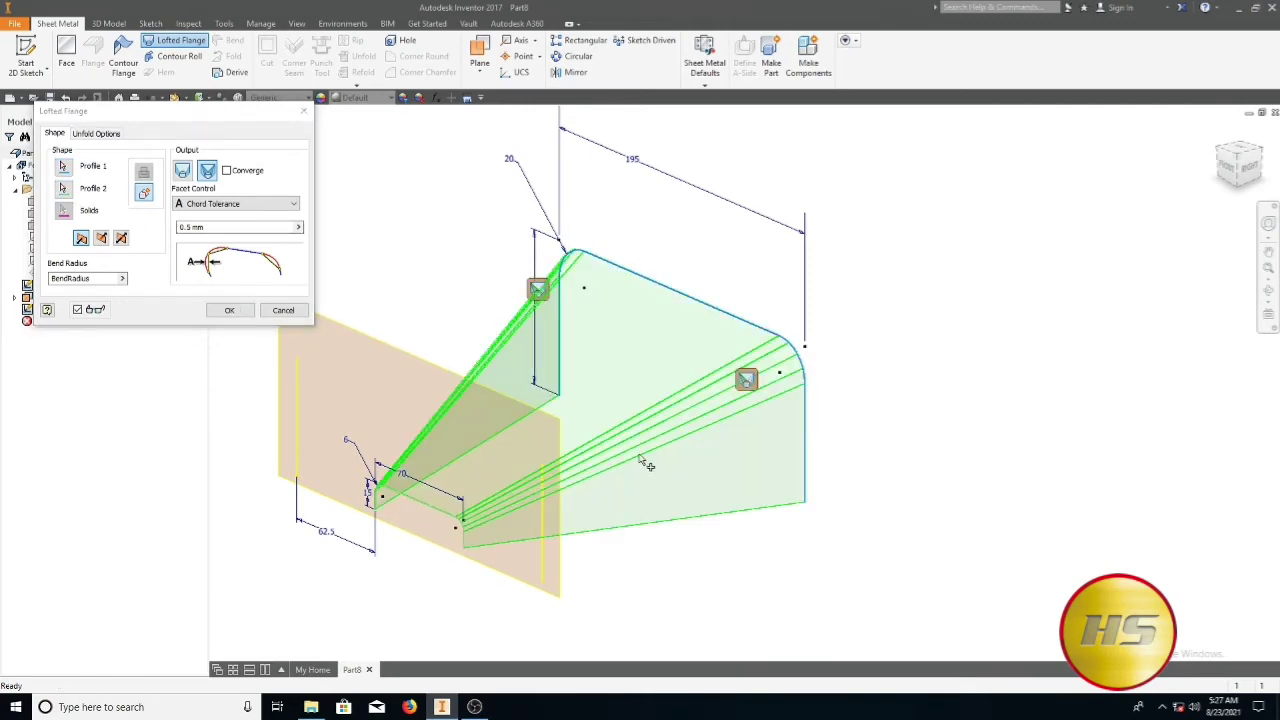
pyautogui.click(240, 314)
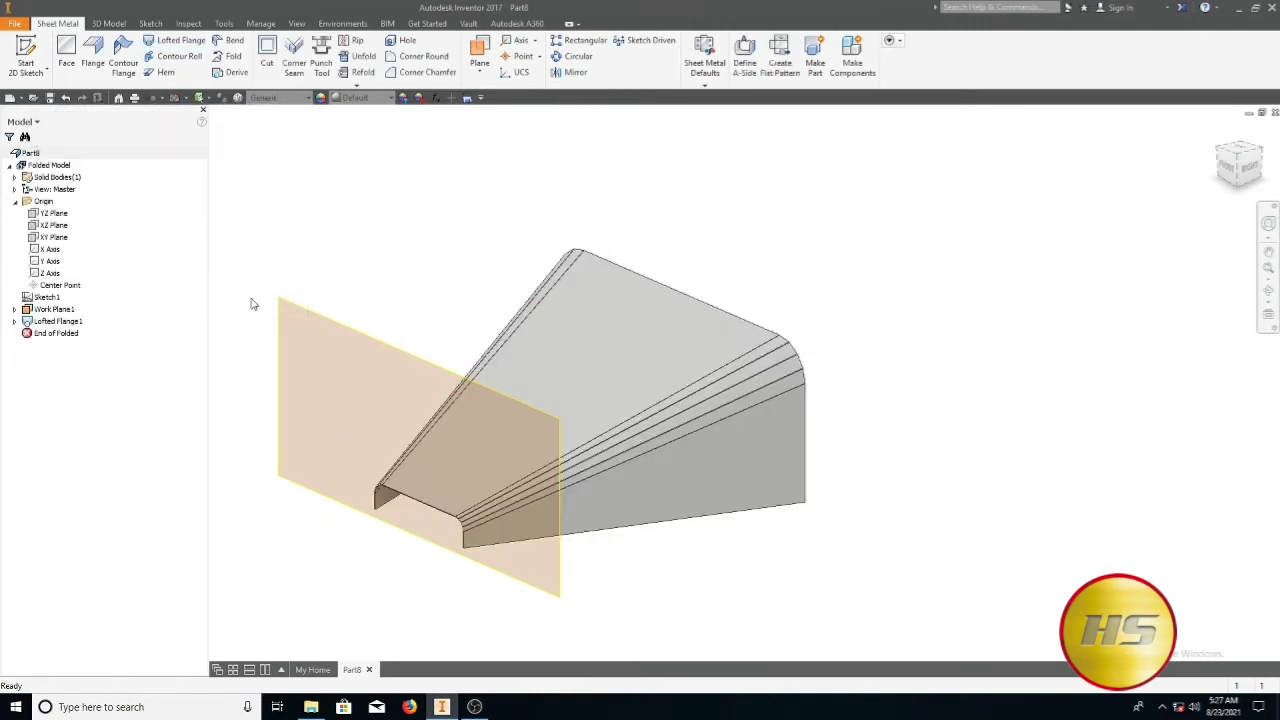
# Hide the offset work plane at the flange's small end
pyautogui.keyDown('shift'); pyautogui.moveTo(253, 304); pyautogui.dragTo(288, 364, button='middle'); pyautogui.keyUp('shift')
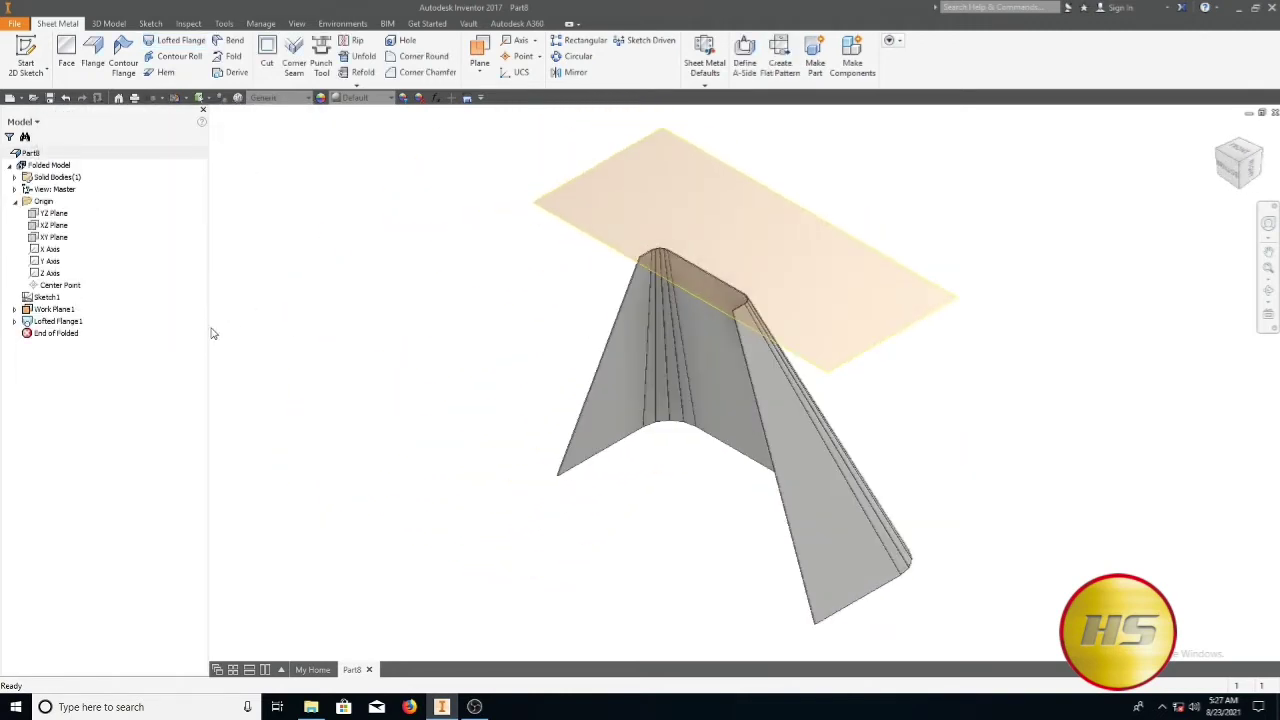
pyautogui.rightClick(55, 310)
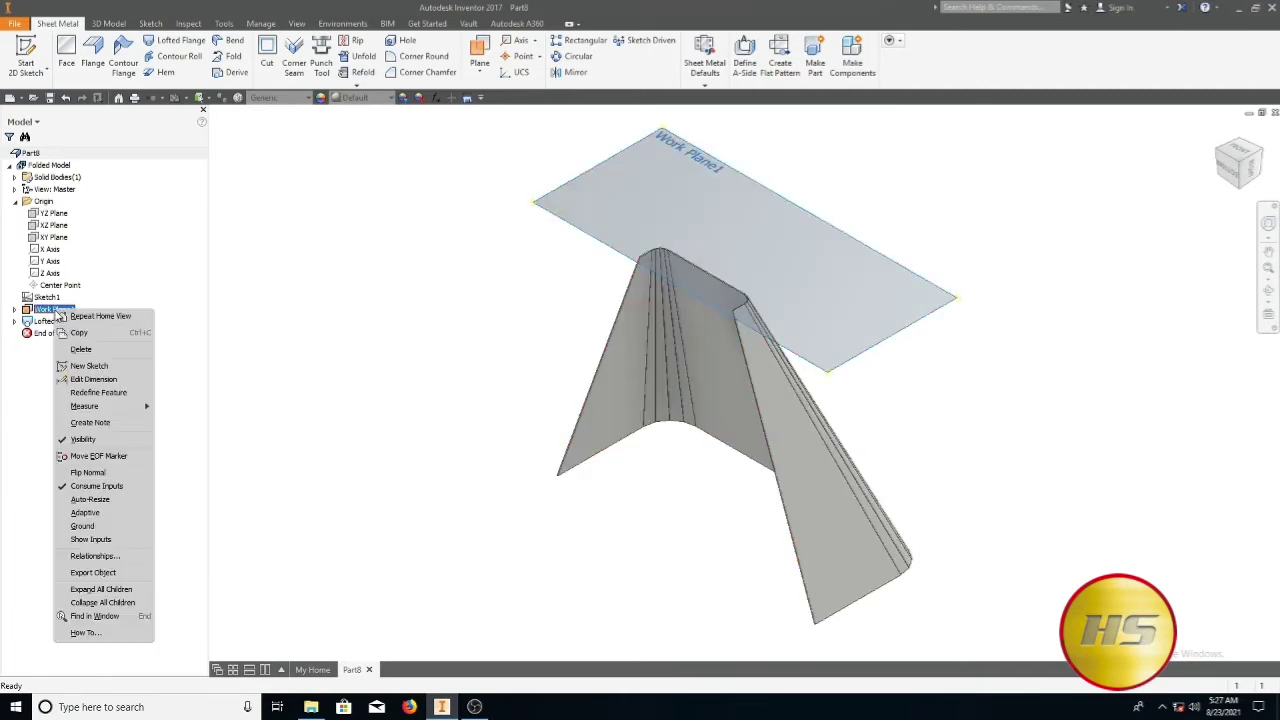
pyautogui.click(82, 440)
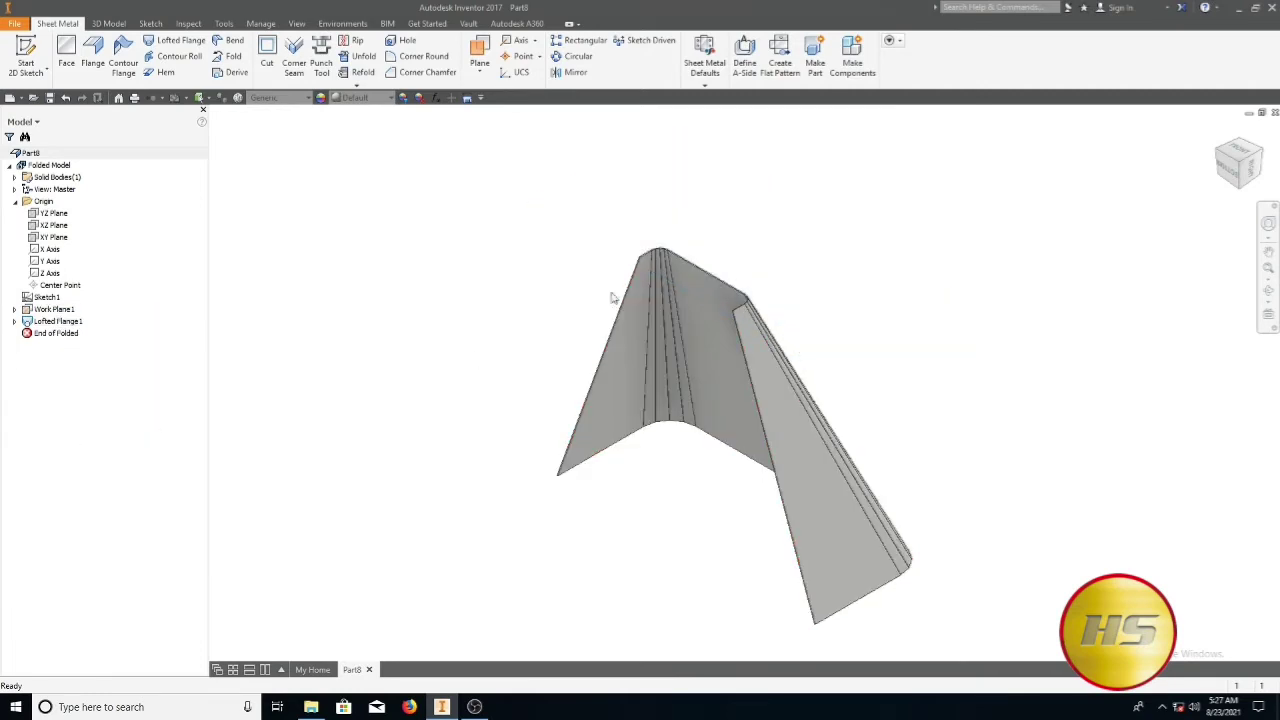
# Start a sketch on the flange's large flat trapezoidal face and project the face's outline into it
pyautogui.click(1268, 290)
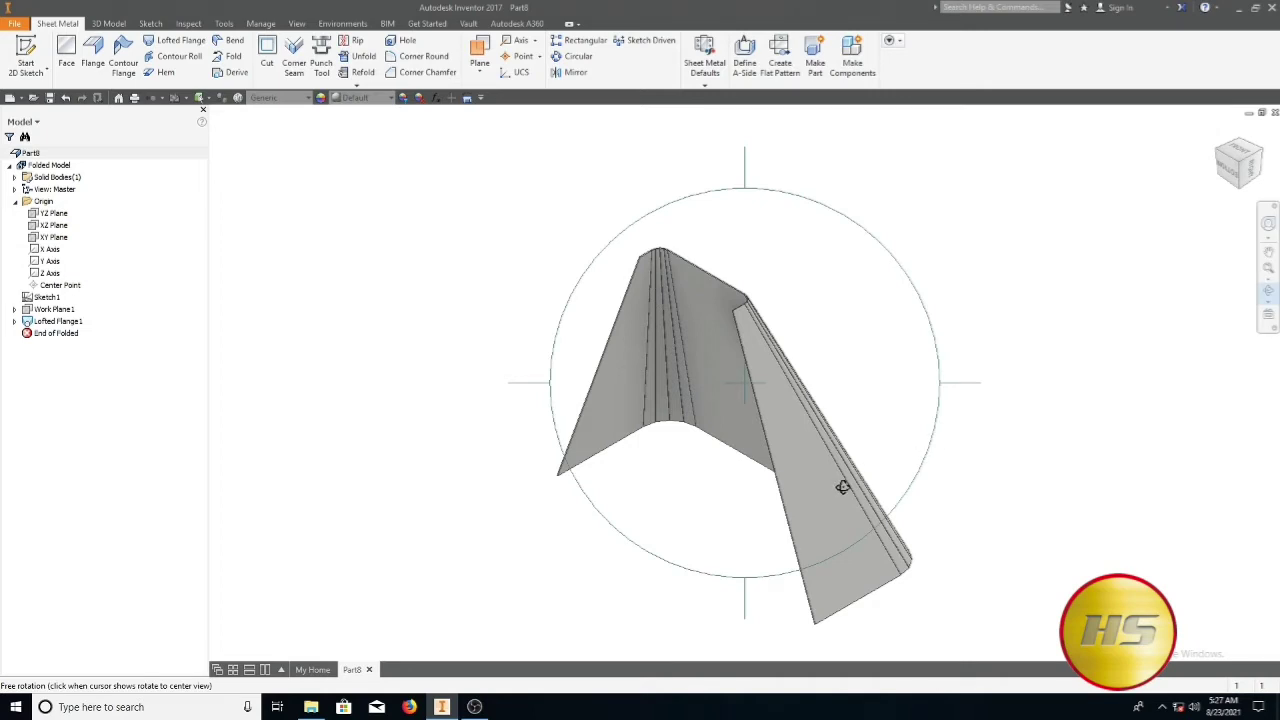
pyautogui.moveTo(843, 487); pyautogui.dragTo(751, 445)
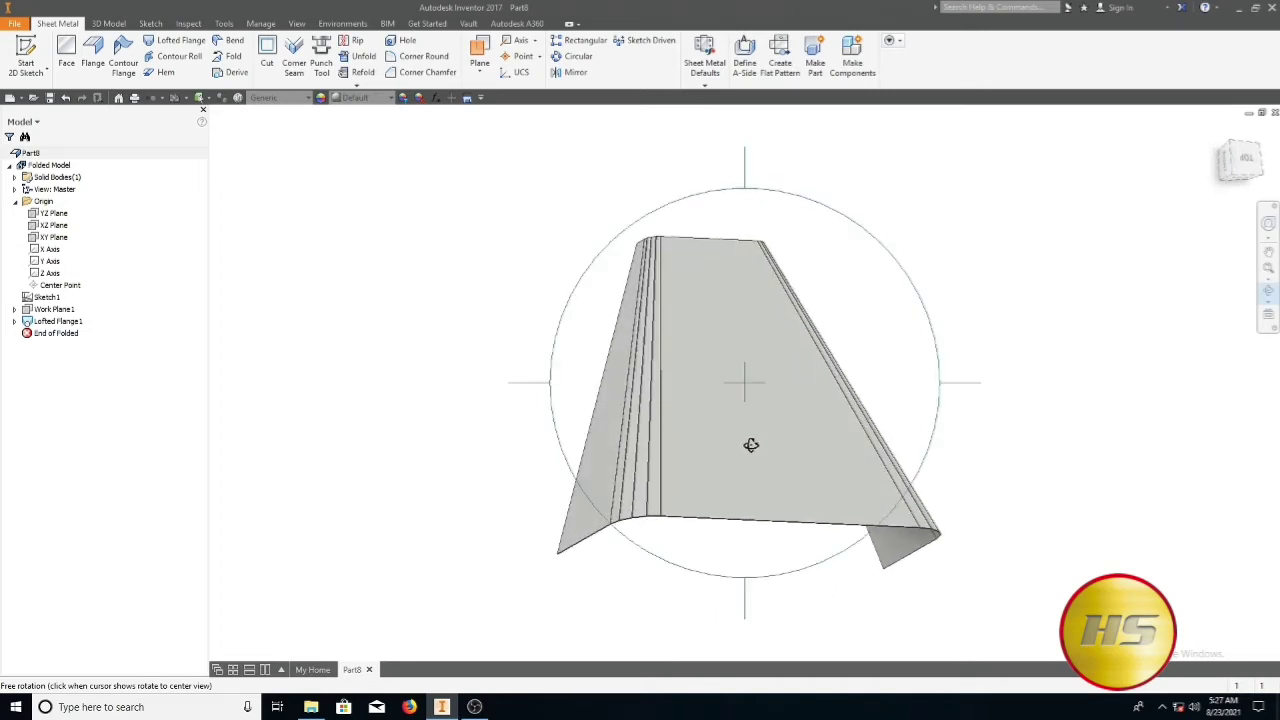
pyautogui.rightClick(751, 445)
pyautogui.click(747, 413)
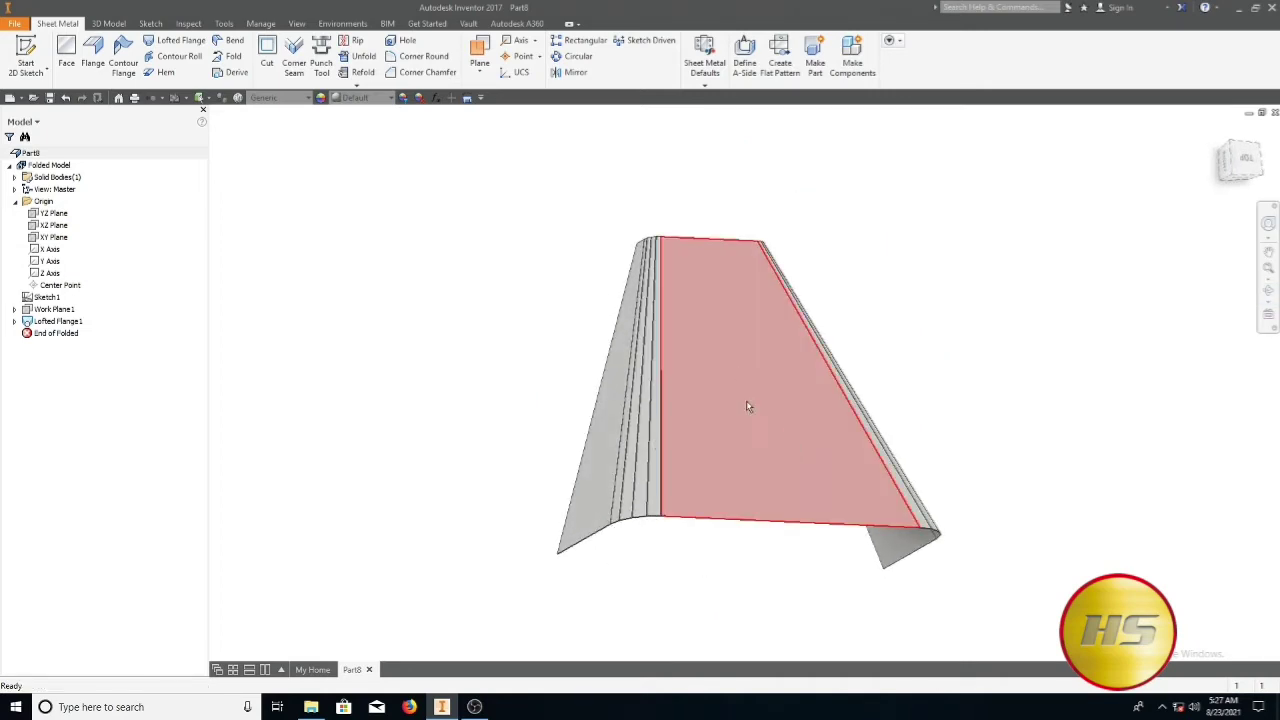
pyautogui.click(26, 56)
pyautogui.click(703, 340)
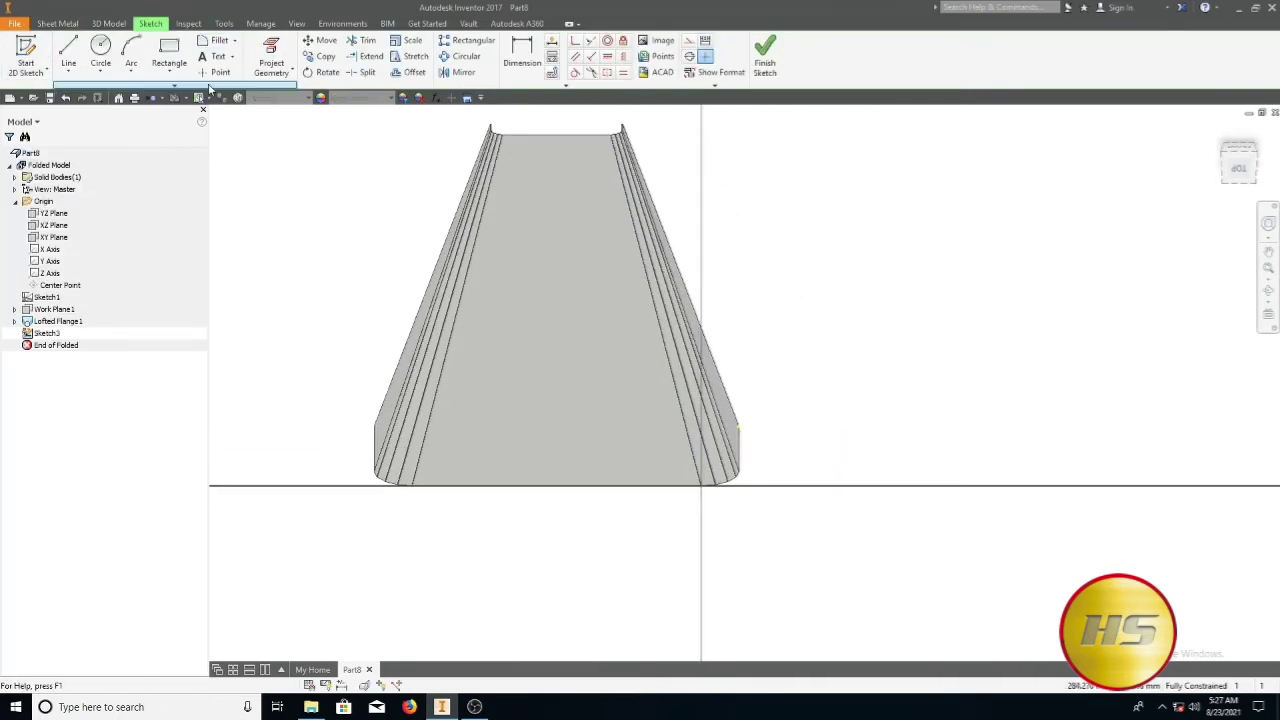
pyautogui.click(279, 52)
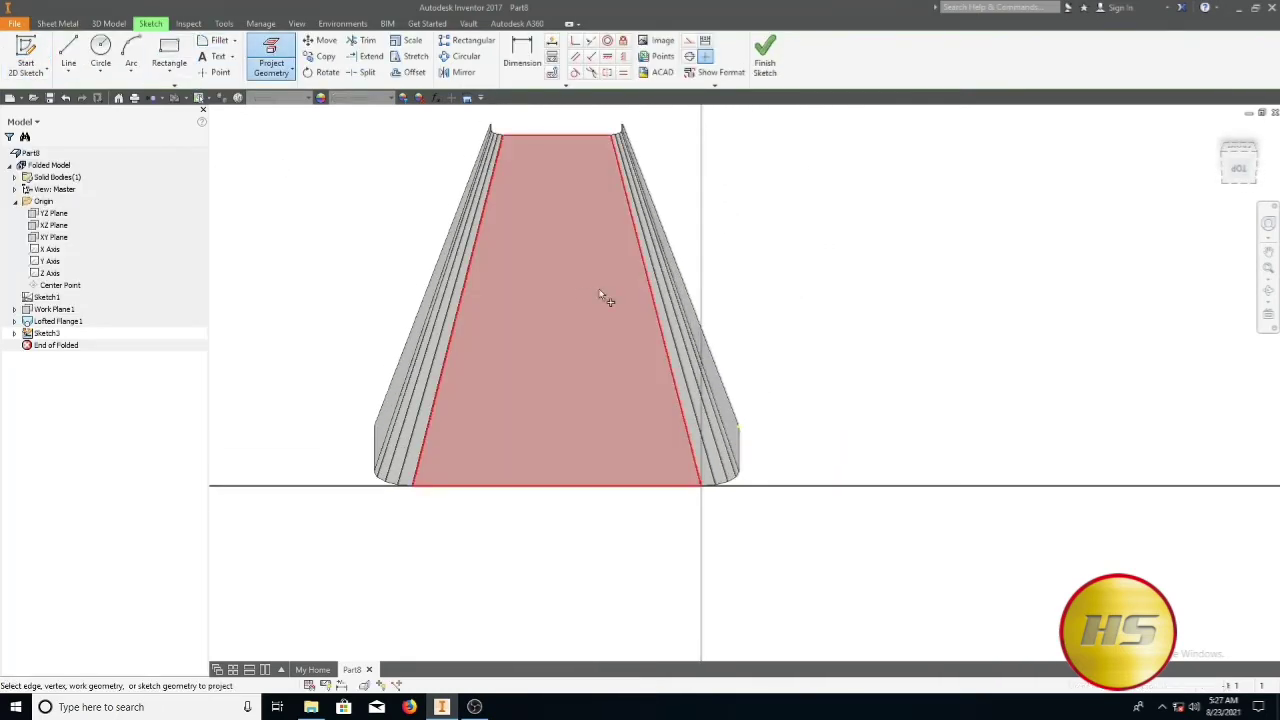
pyautogui.click(603, 294)
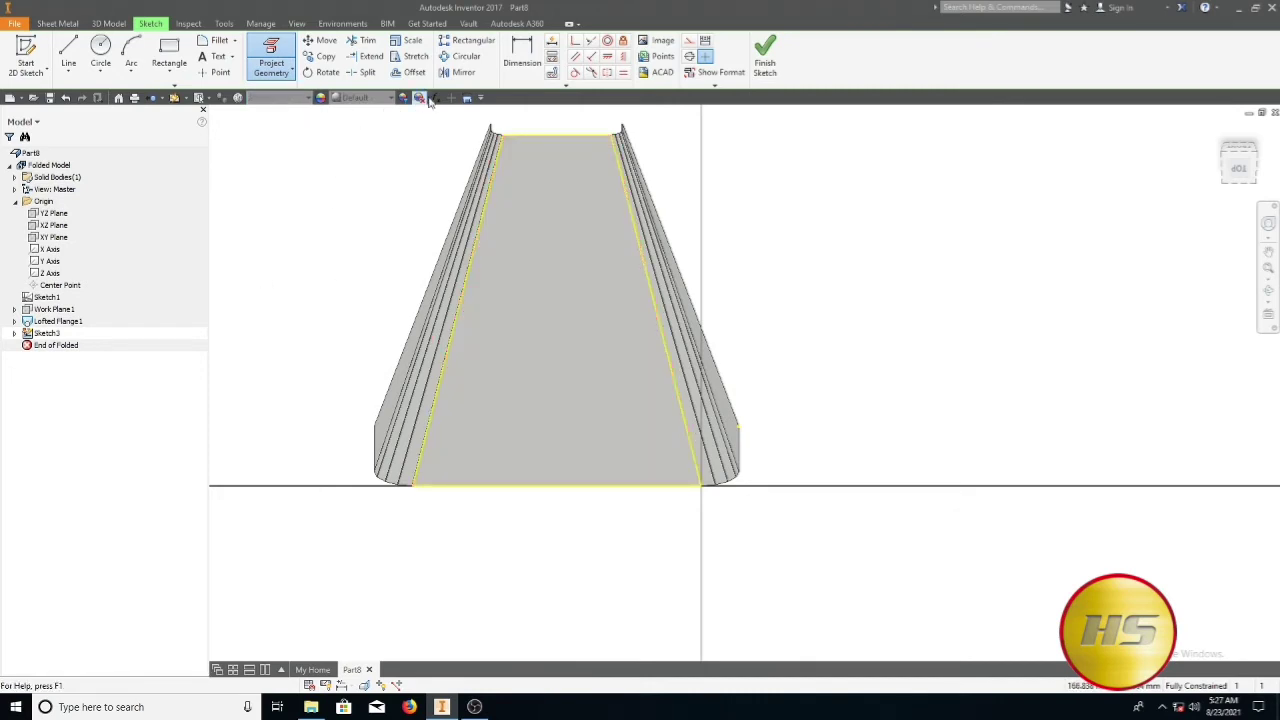
# Offset the projected trapezoid outline inward by about 22 mm
pyautogui.click(409, 72)
pyautogui.click(497, 168)
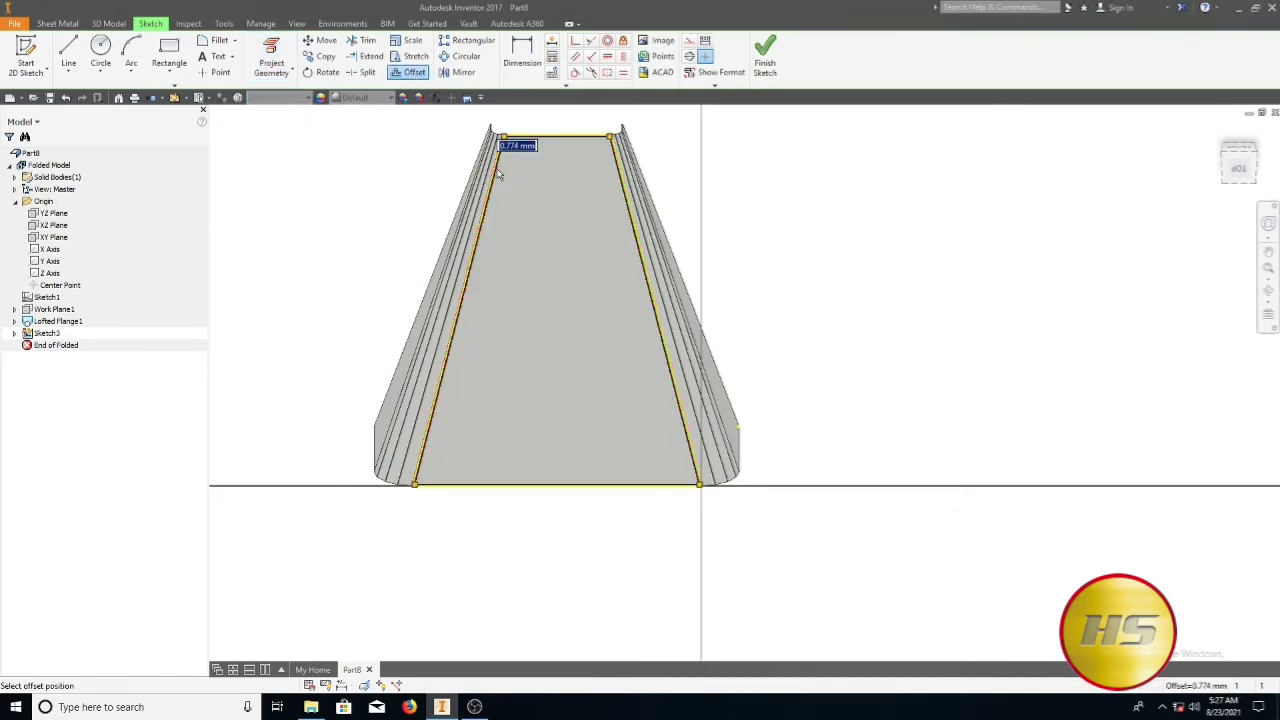
pyautogui.click(527, 219)
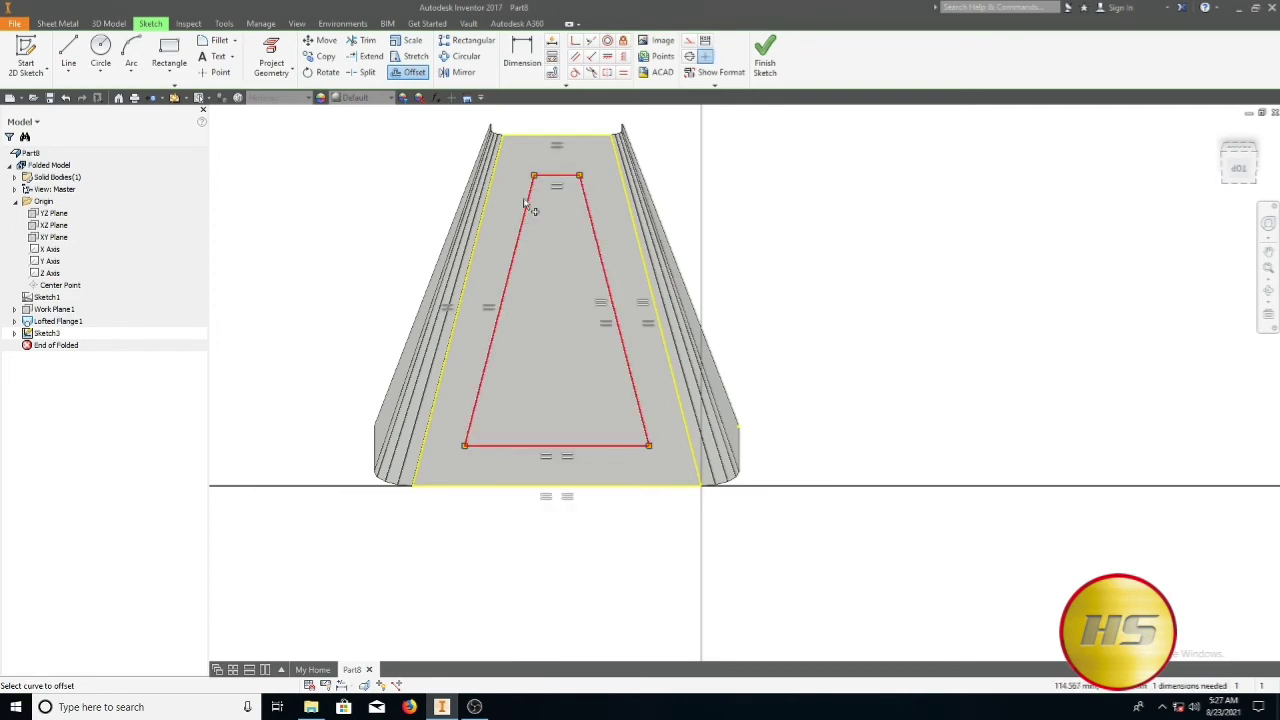
# Dimension the gap between the short edges of the inner and projected trapezoids and set it to 25 mm
pyautogui.click(524, 64)
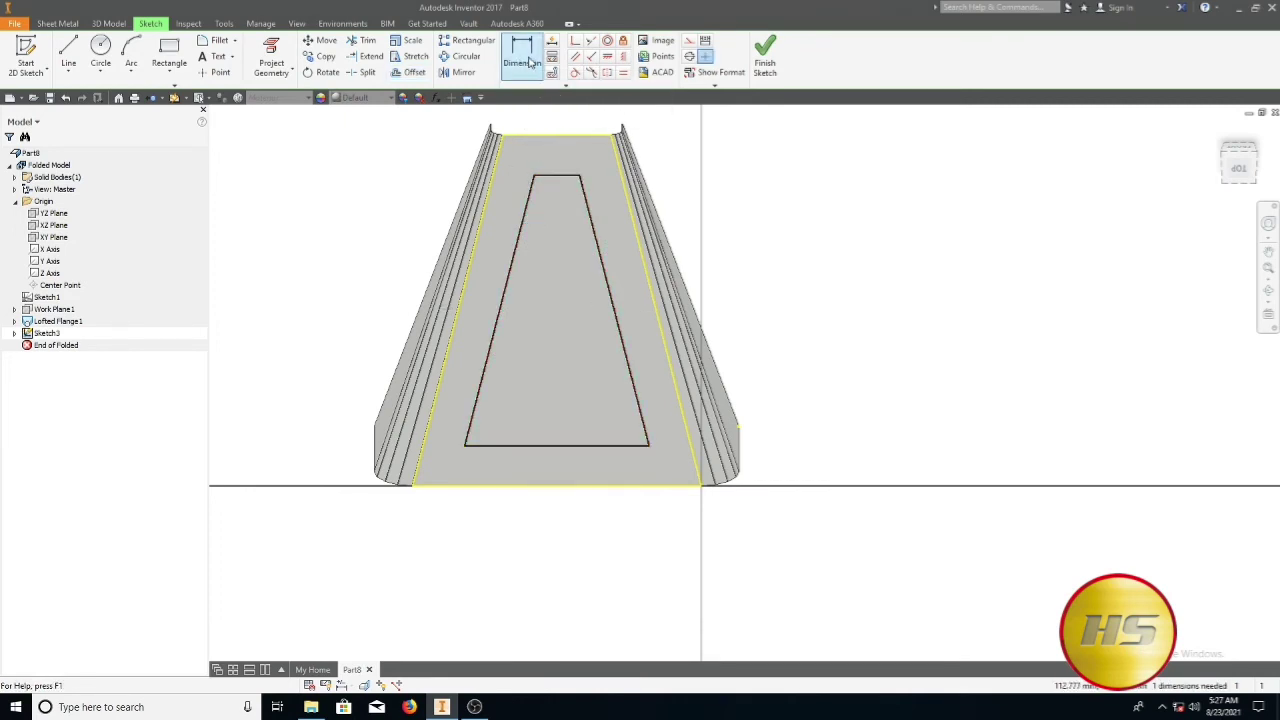
pyautogui.click(557, 180)
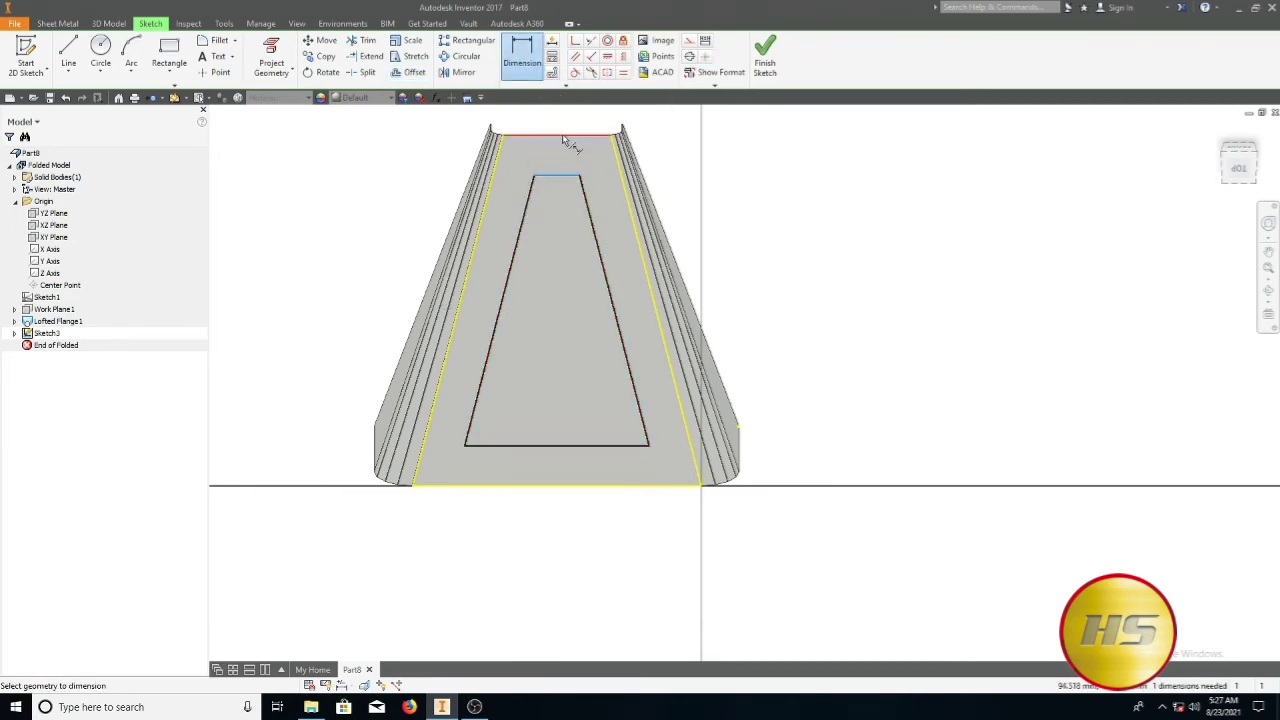
pyautogui.click(570, 135)
pyautogui.click(678, 171)
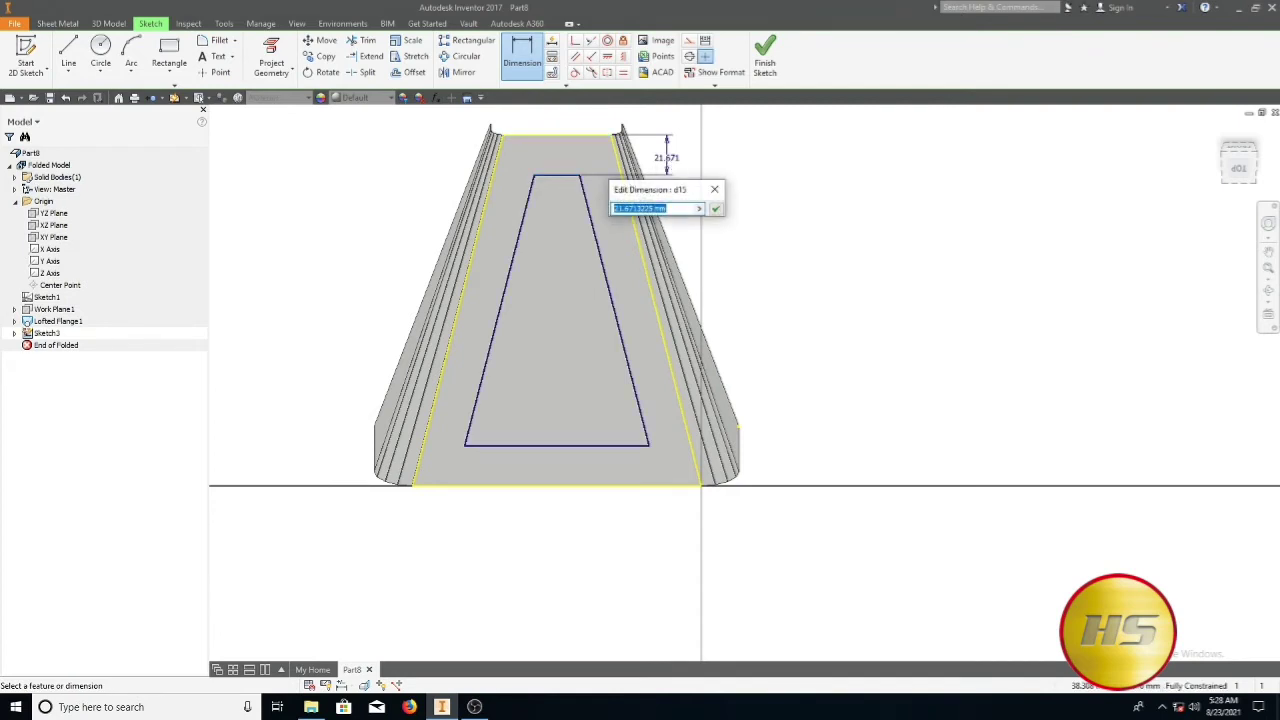
pyautogui.write('25')
pyautogui.press('Return')
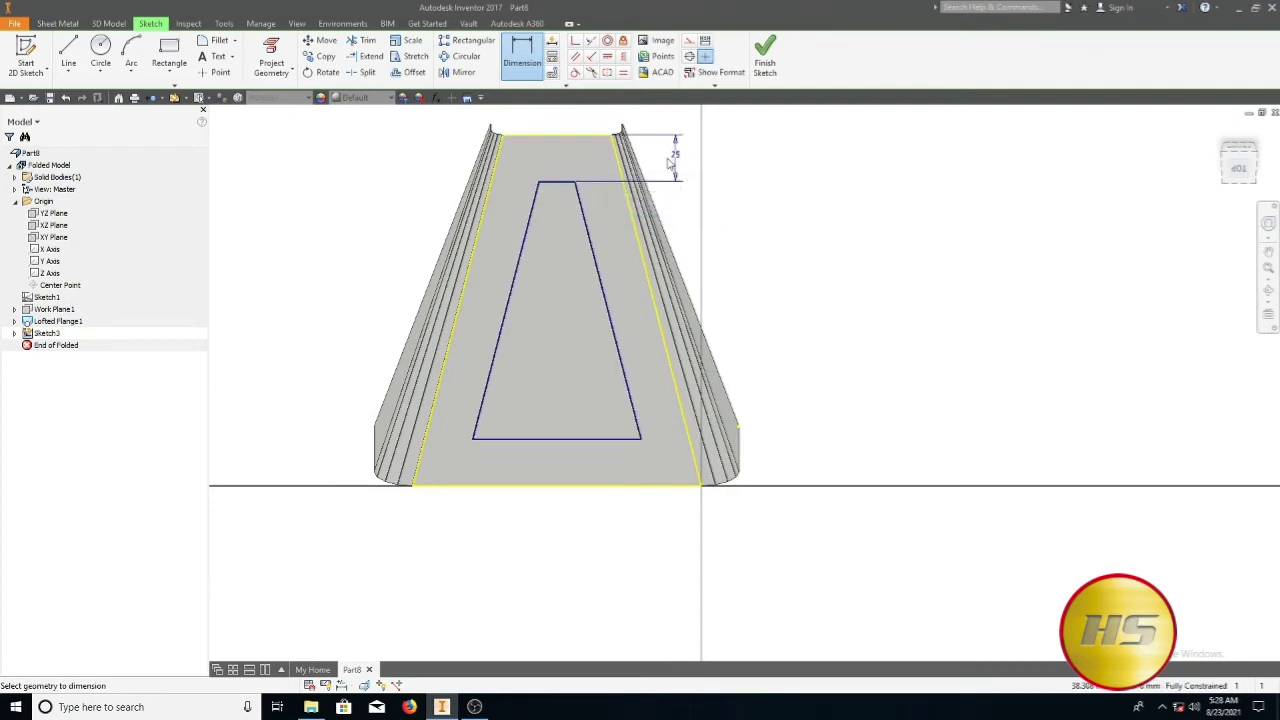
# Add a driven dimension between the slanted edges of the inner and projected trapezoids on one side
pyautogui.click(638, 412)
pyautogui.click(688, 430)
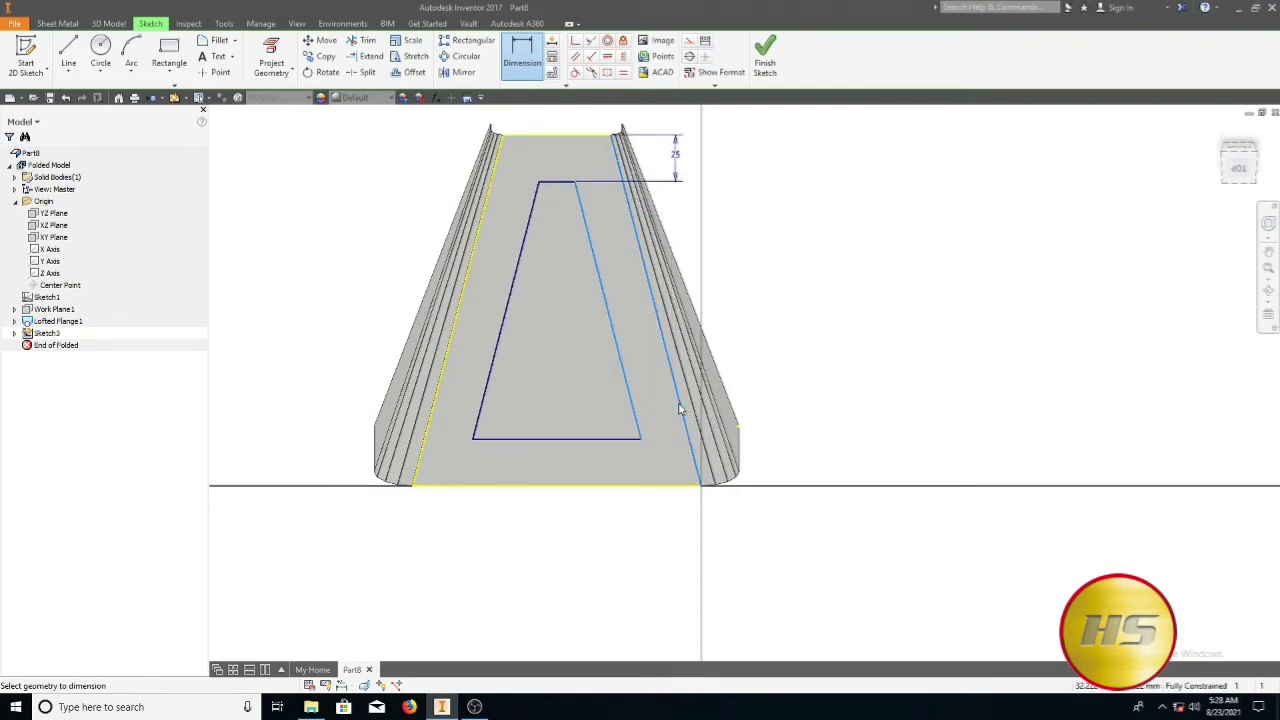
pyautogui.click(698, 532)
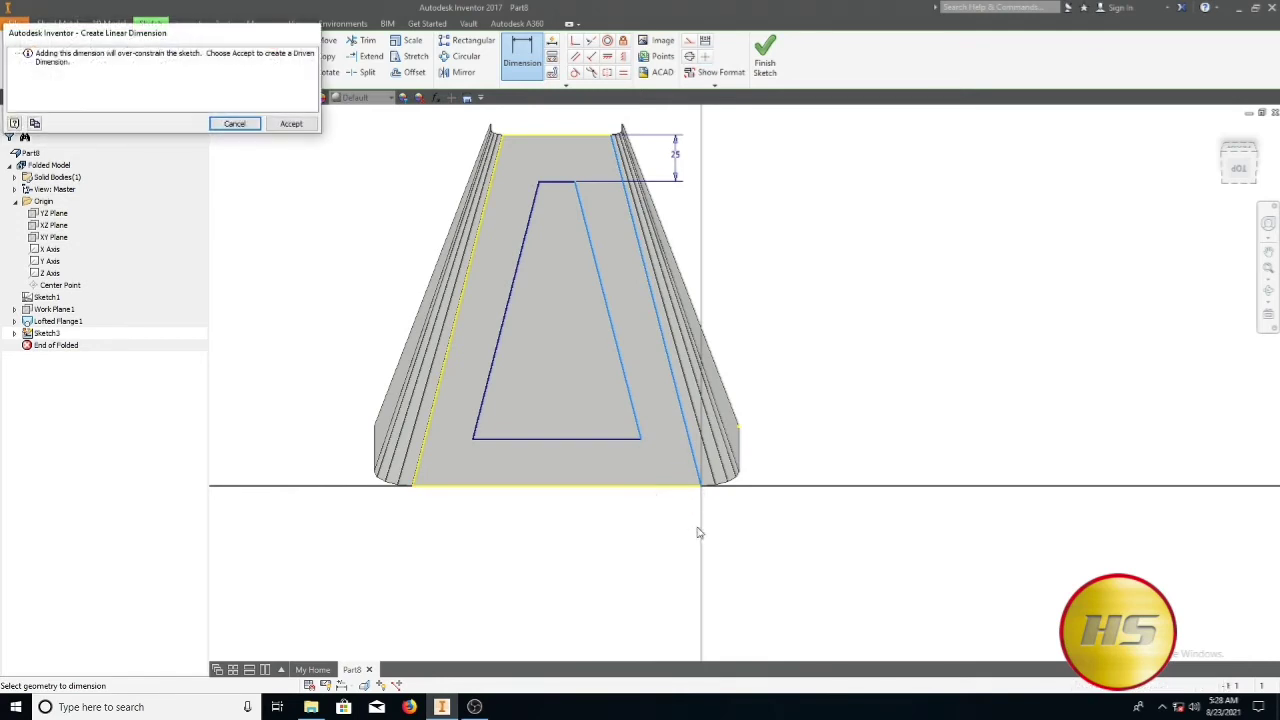
pyautogui.click(296, 125)
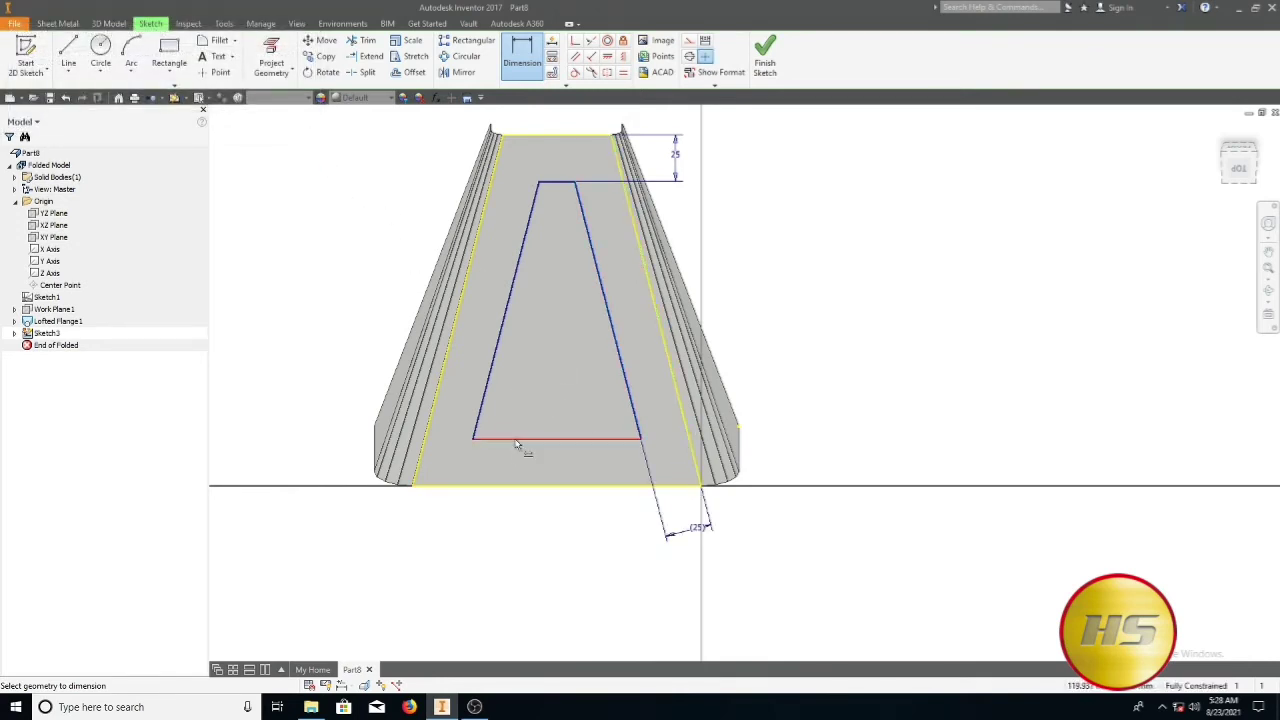
pyautogui.press('Escape')
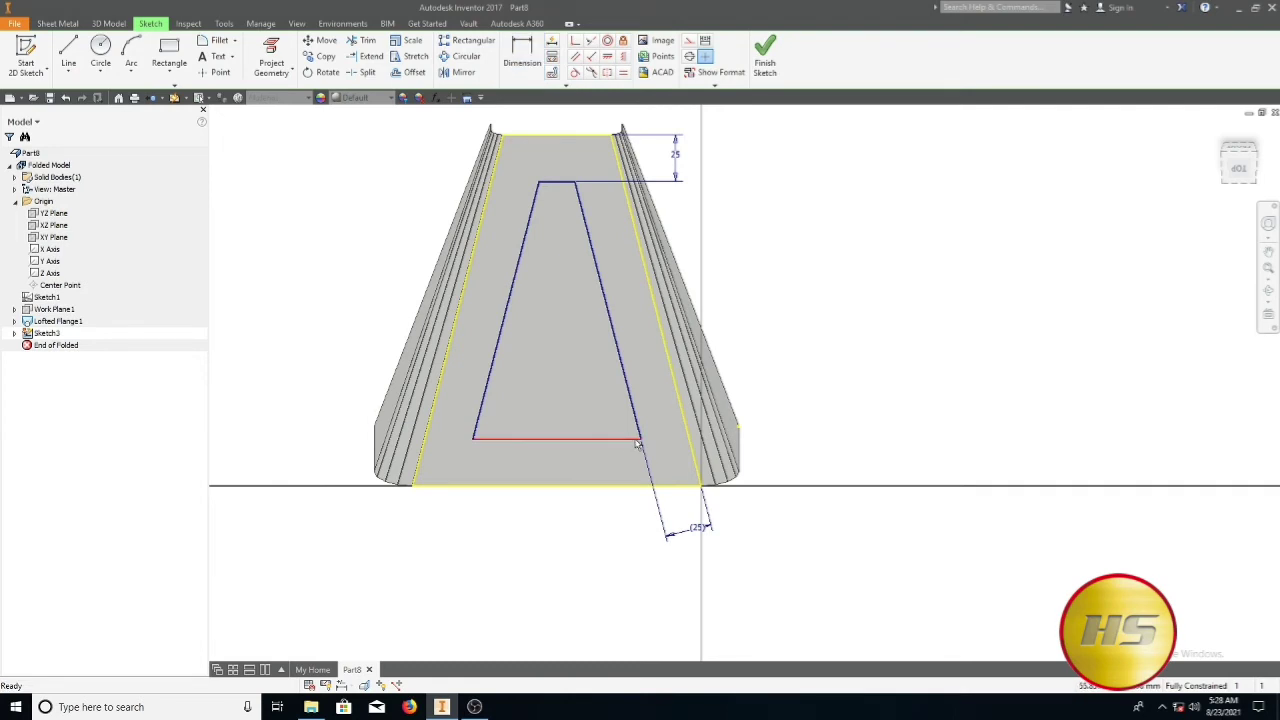
# Extend both slanted sides of the inner trapezoid to the long edge of the face
pyautogui.click(363, 60)
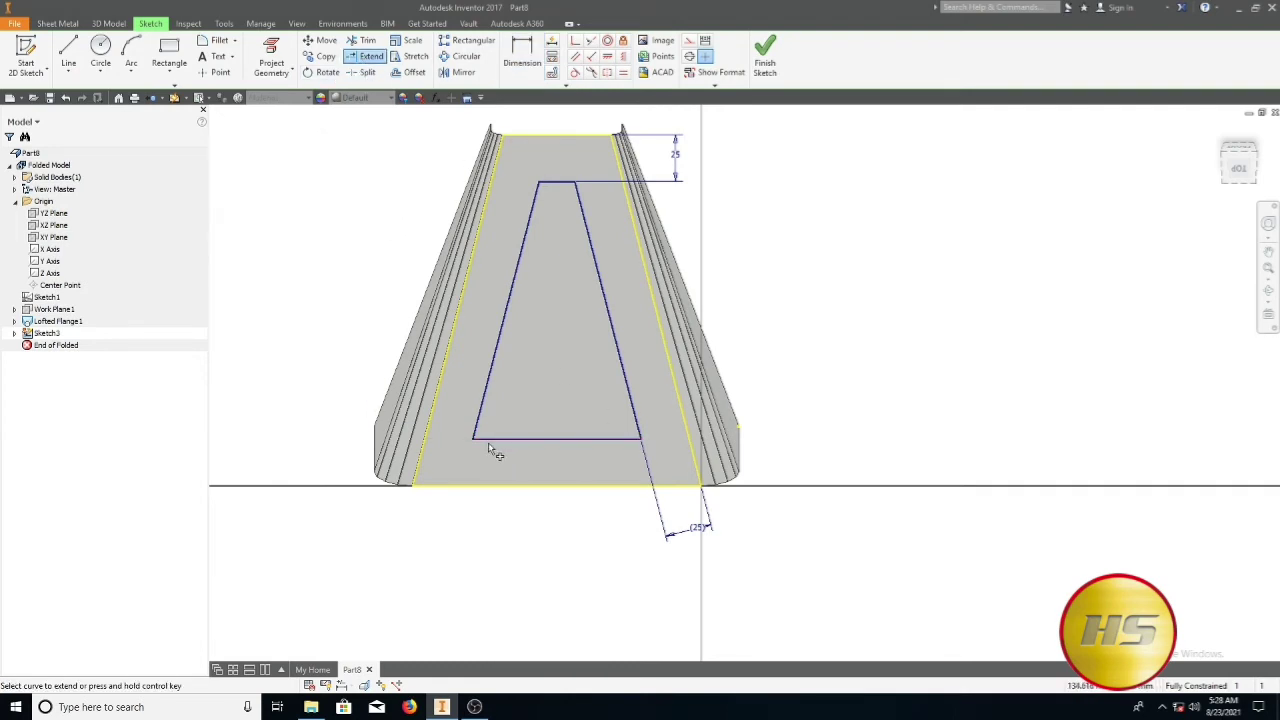
pyautogui.click(480, 418)
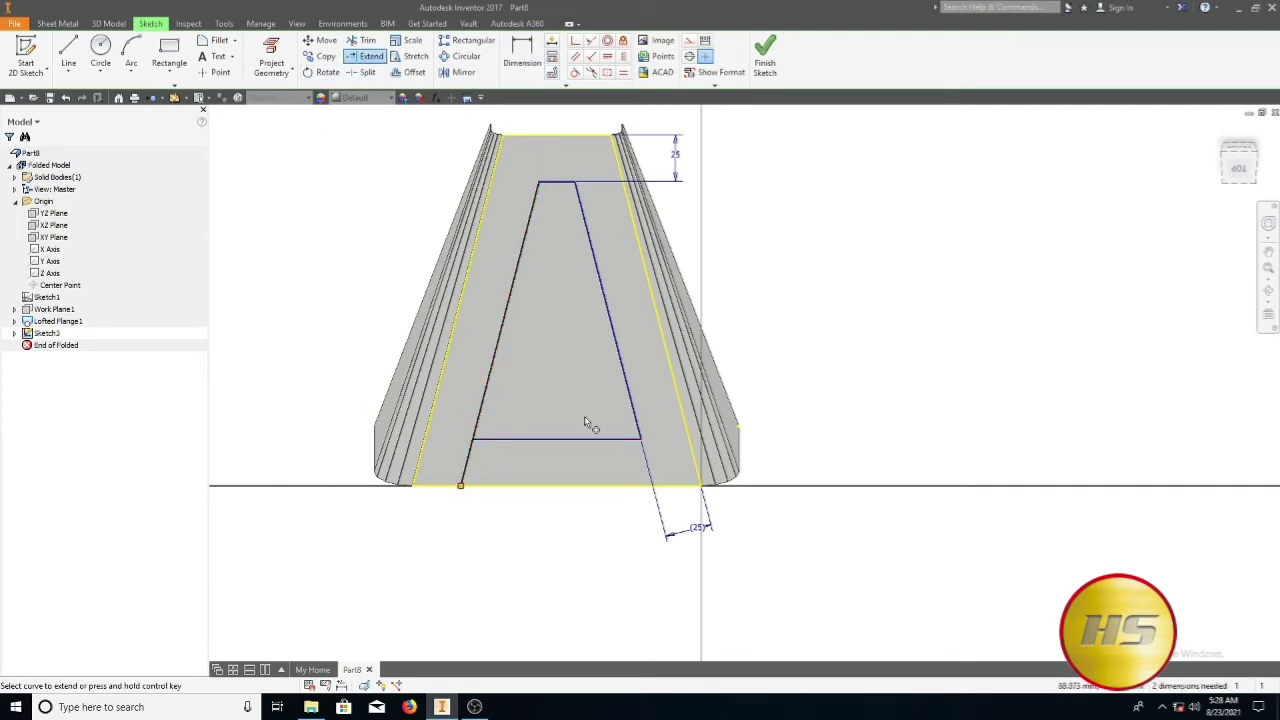
pyautogui.click(638, 425)
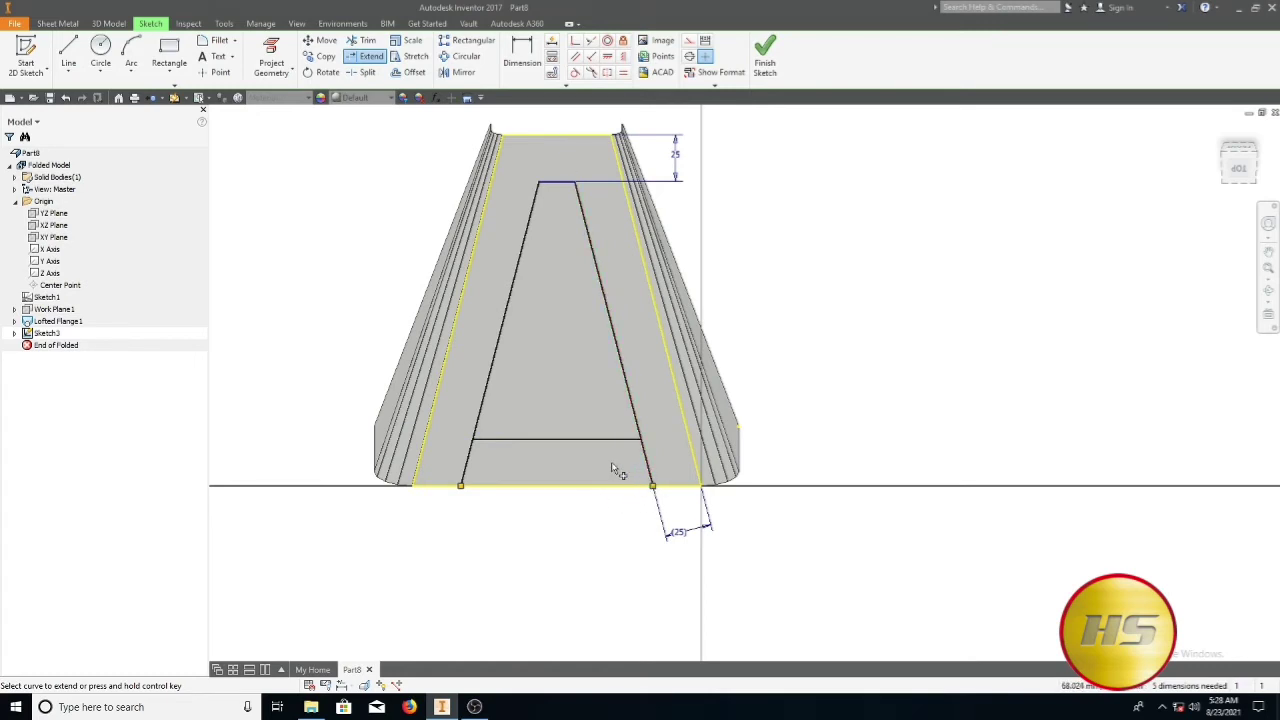
pyautogui.press('Escape')
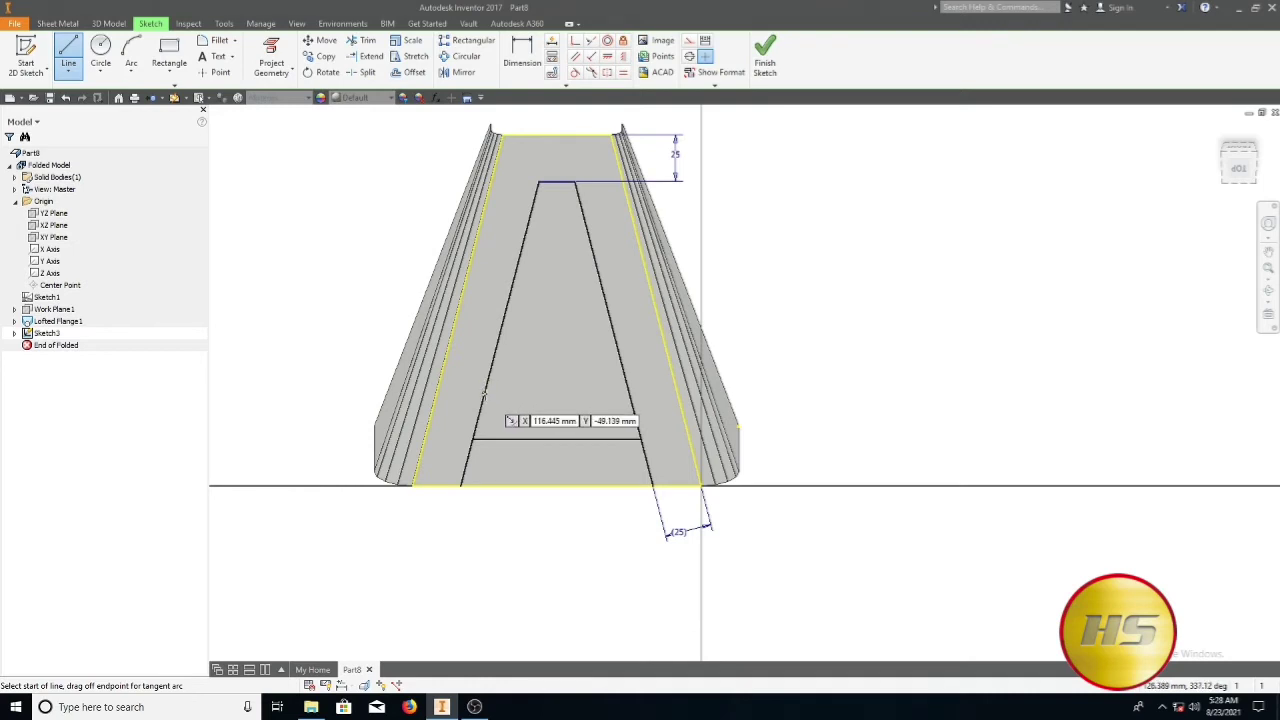
# Draw a line about 79 mm long between the inner slanted sides and make it parallel to the inner trapezoid's long edge below
pyautogui.click(484, 394)
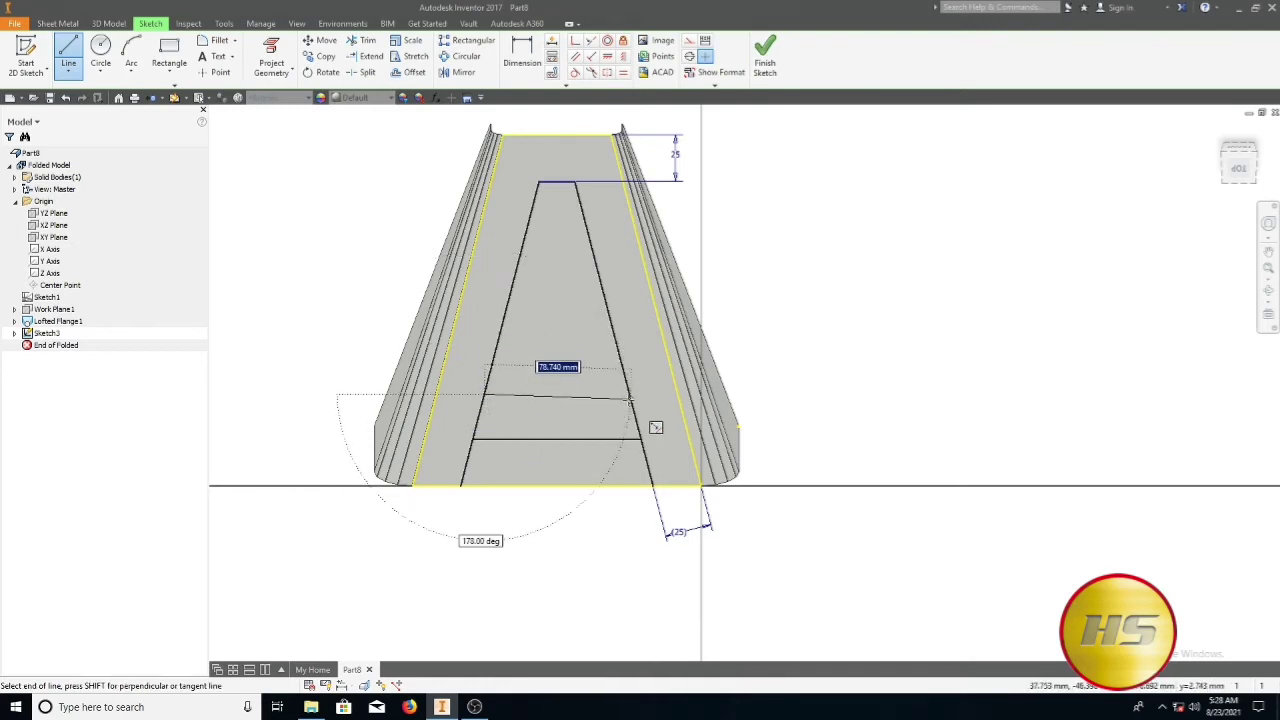
pyautogui.doubleClick(630, 399)
pyautogui.press('Escape')
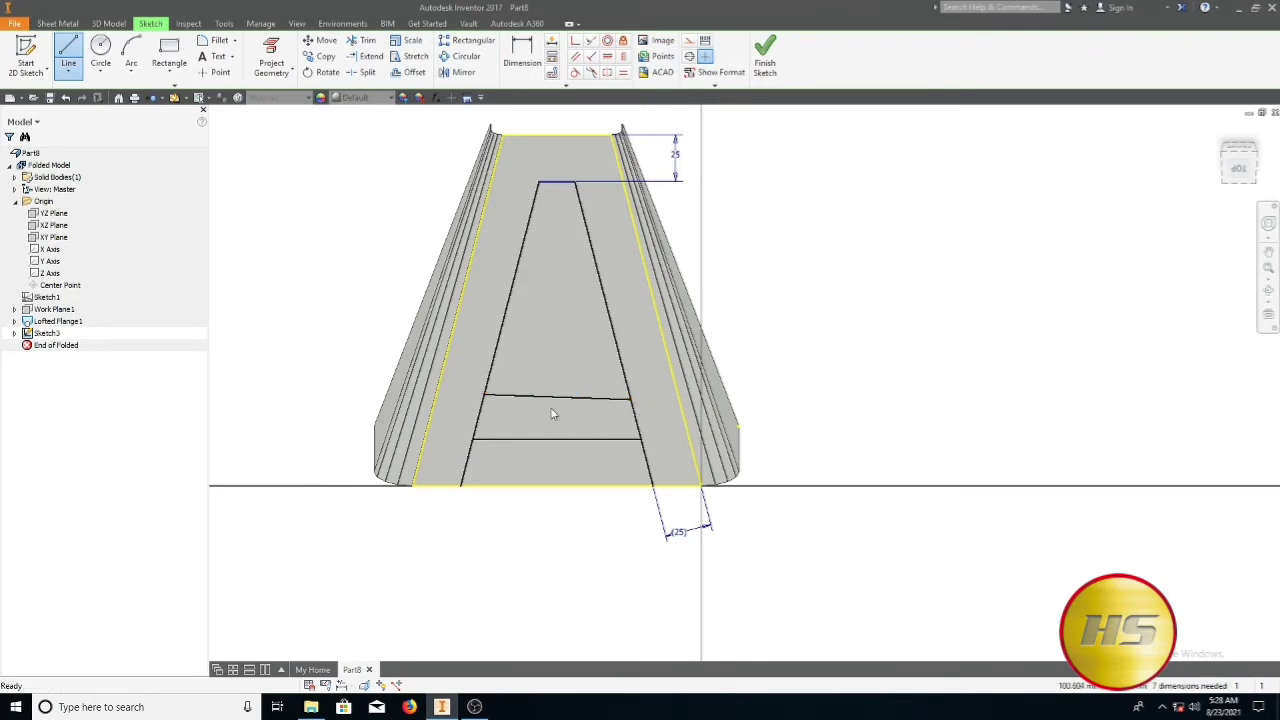
pyautogui.click(575, 56)
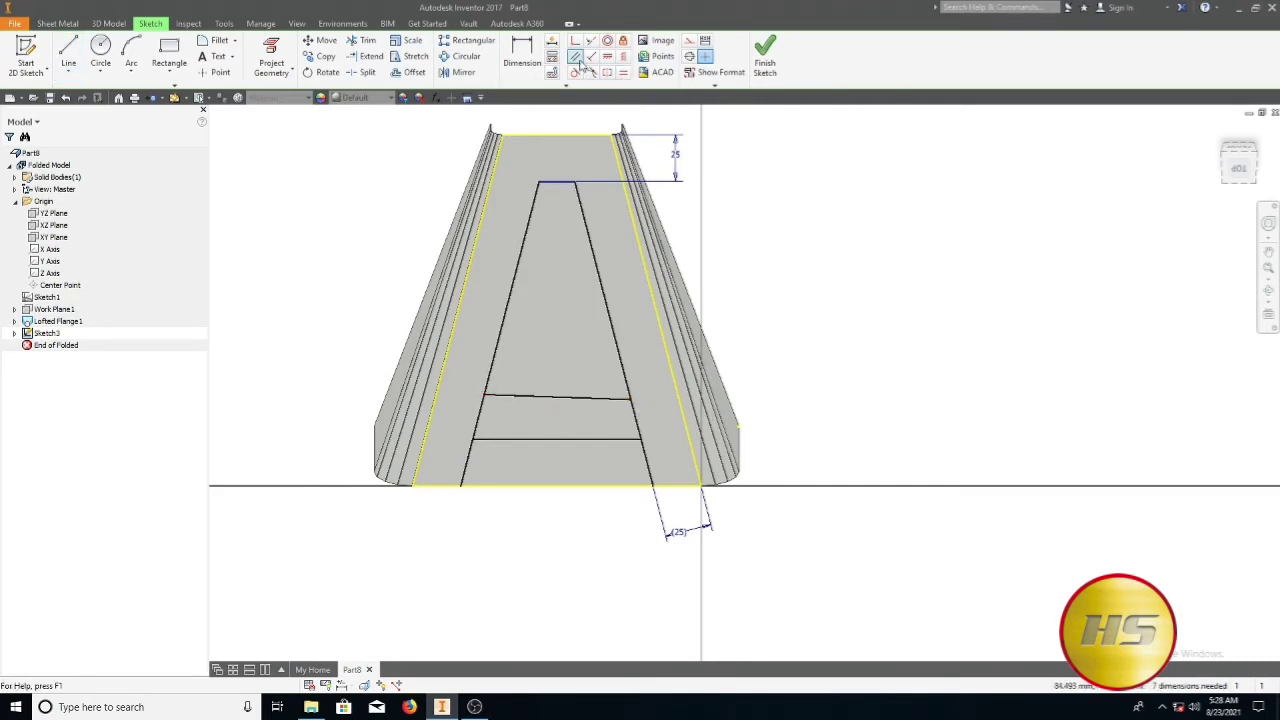
pyautogui.click(555, 441)
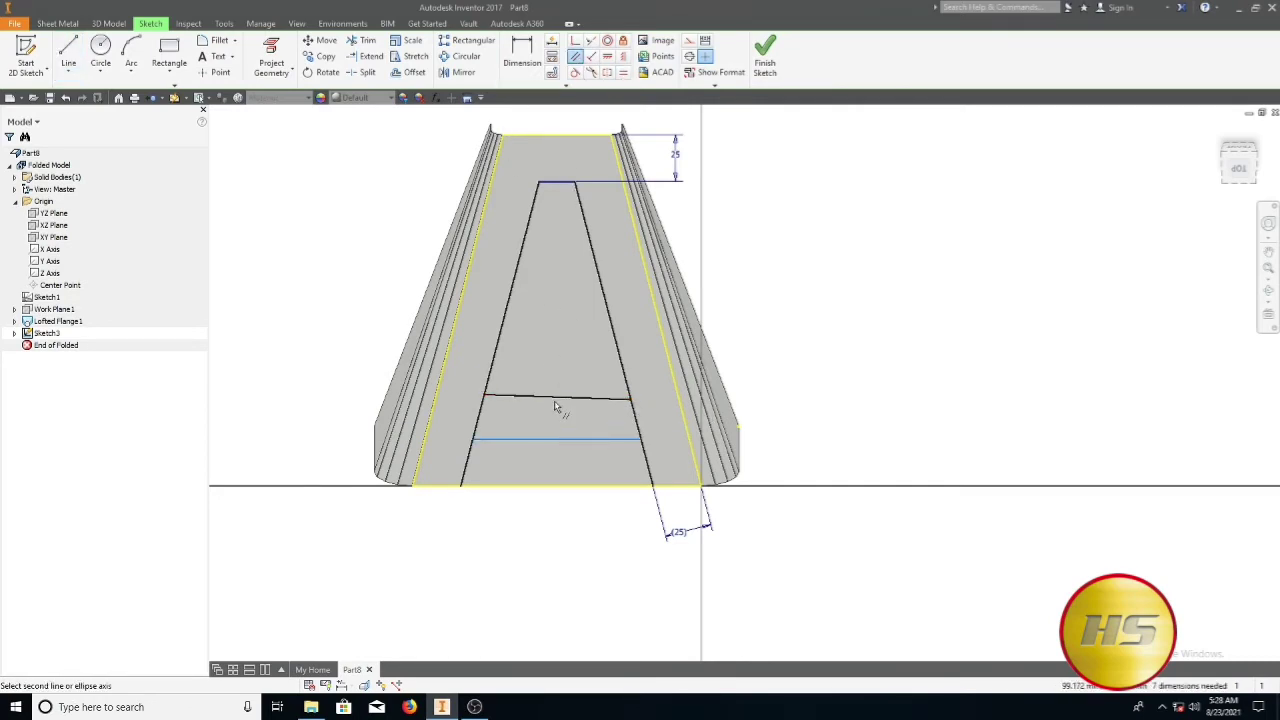
pyautogui.click(558, 399)
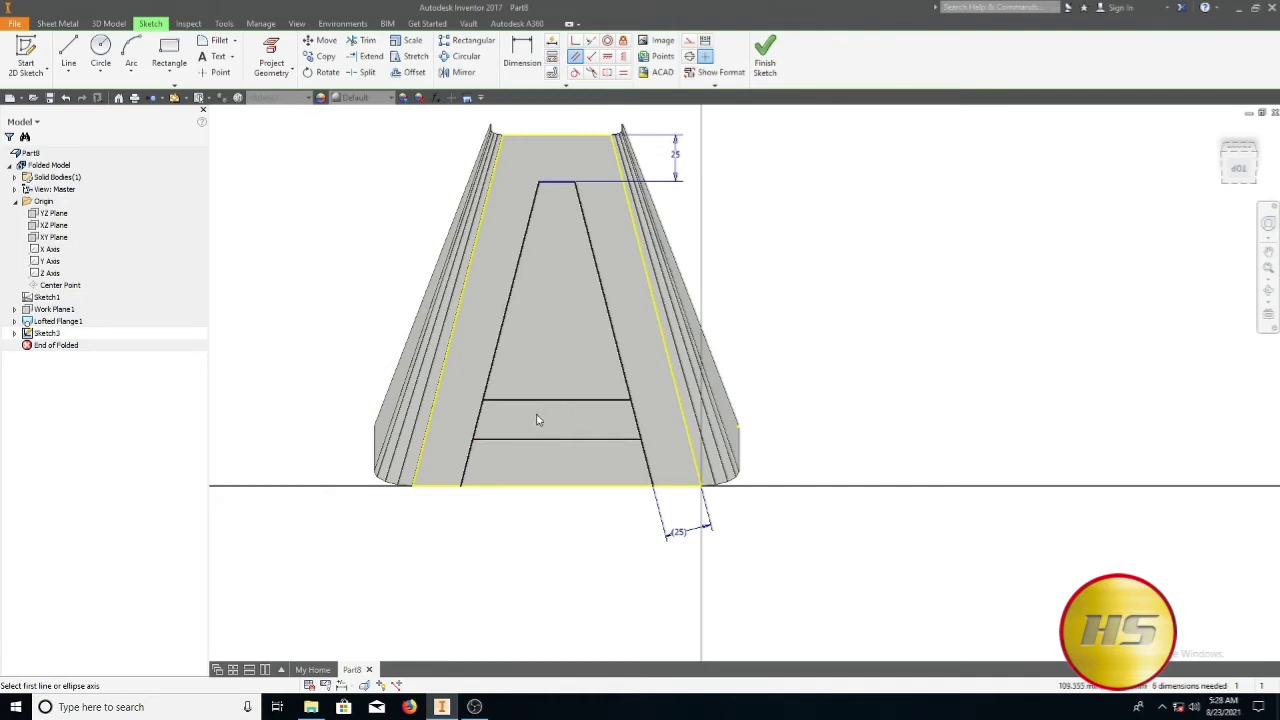
# Dimension the gap between the new crossing line and the inner trapezoid's long edge and set it to 25 mm
pyautogui.click(522, 50)
pyautogui.click(583, 405)
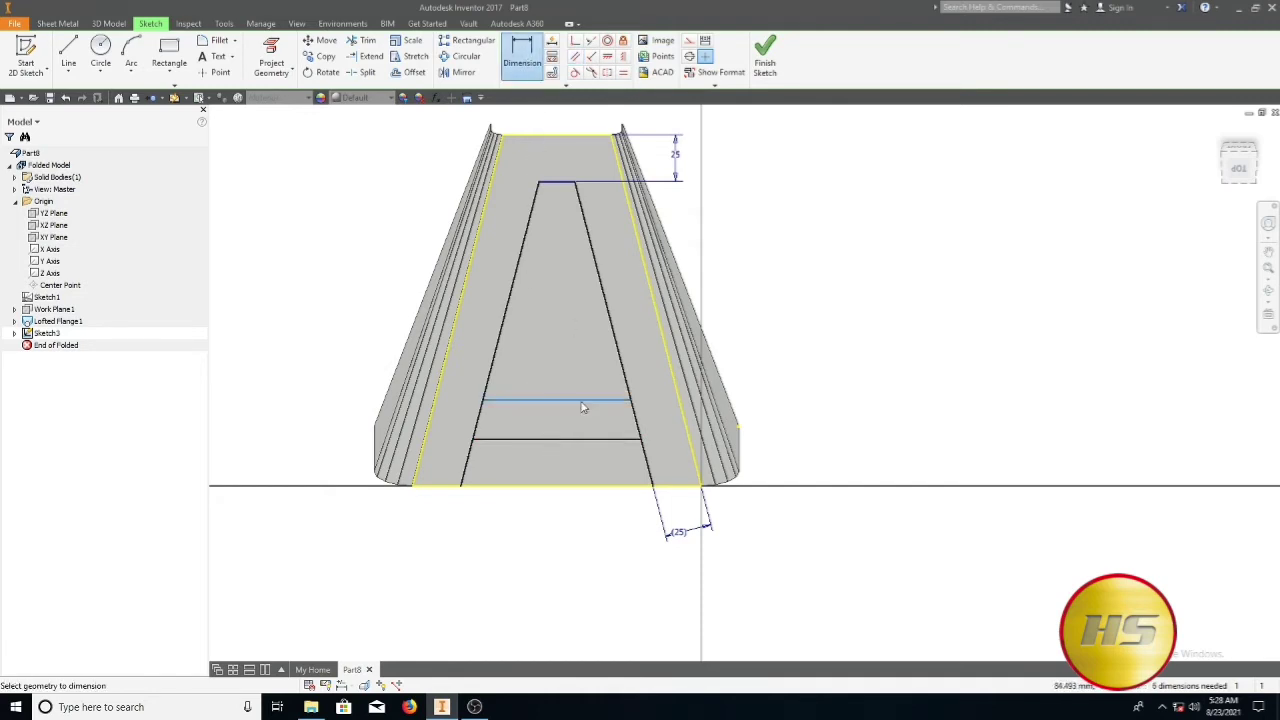
pyautogui.click(602, 440)
pyautogui.click(778, 421)
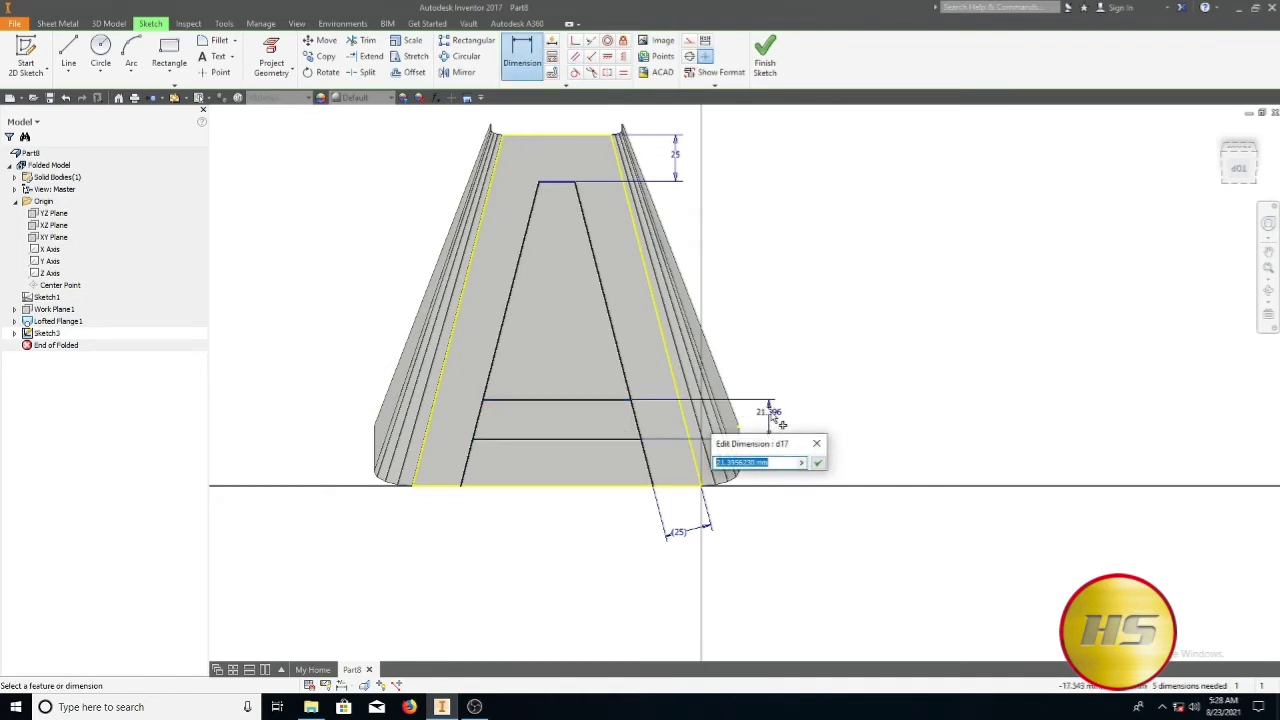
pyautogui.write('25')
pyautogui.press('Return')
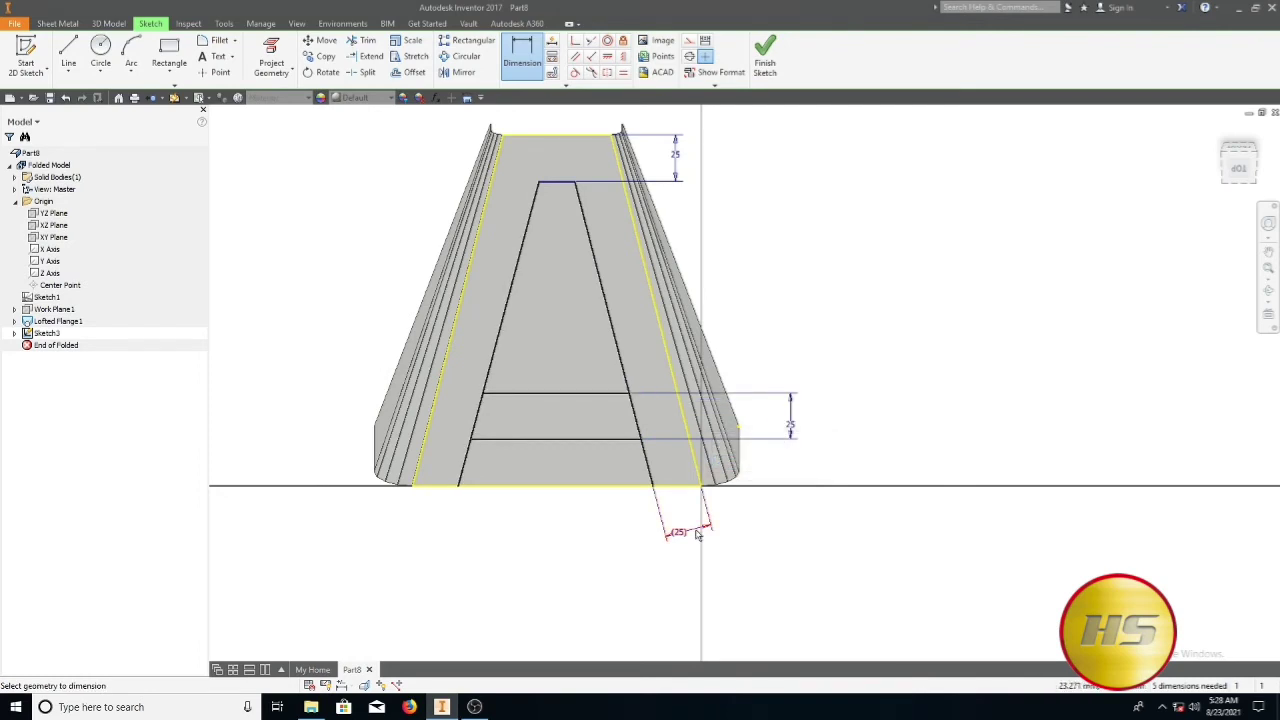
# Dimension the distance from the inner trapezoid's short edge to the upper crossing line and set it to 110 mm
pyautogui.click(566, 186)
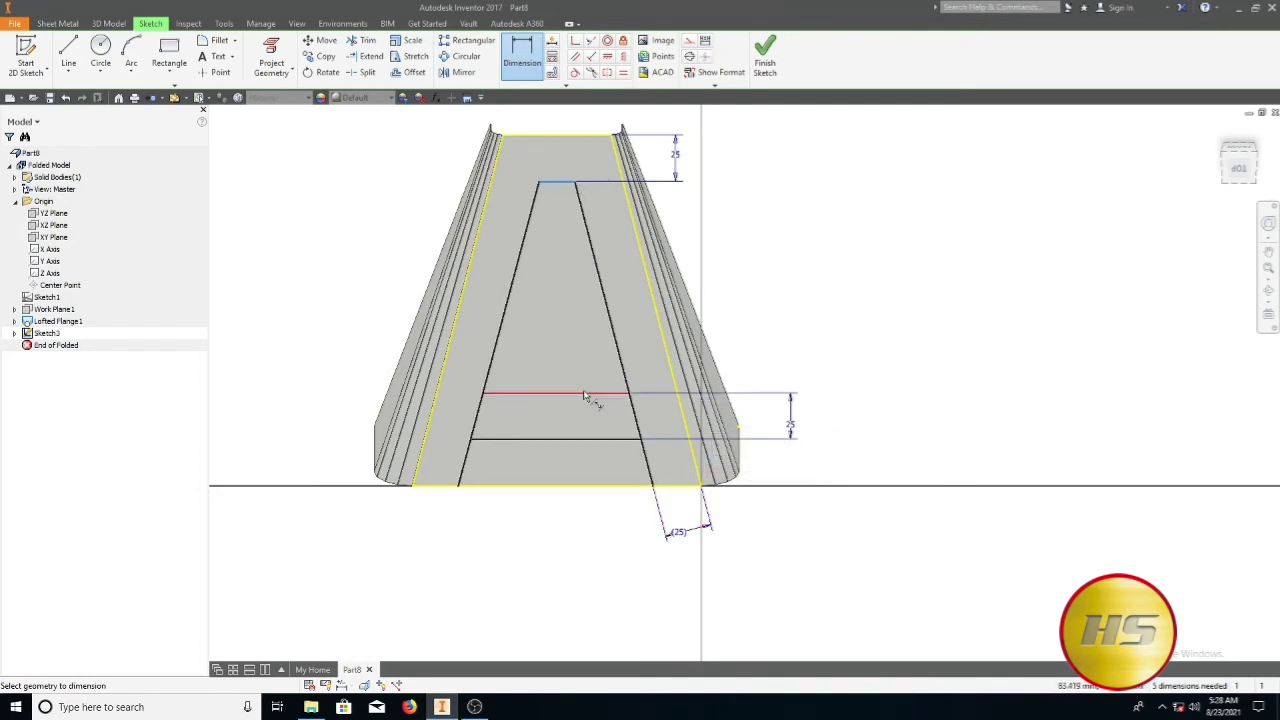
pyautogui.click(600, 394)
pyautogui.click(776, 300)
pyautogui.write('1')
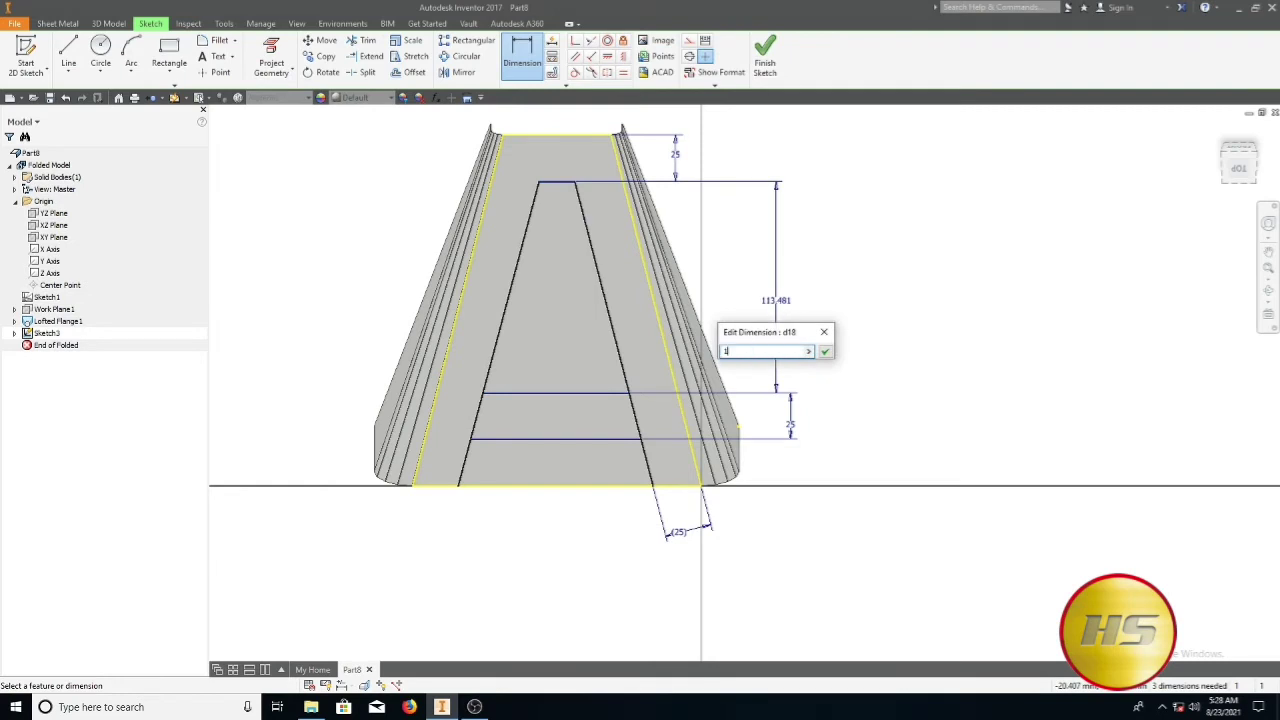
pyautogui.write('10')
pyautogui.press('Return')
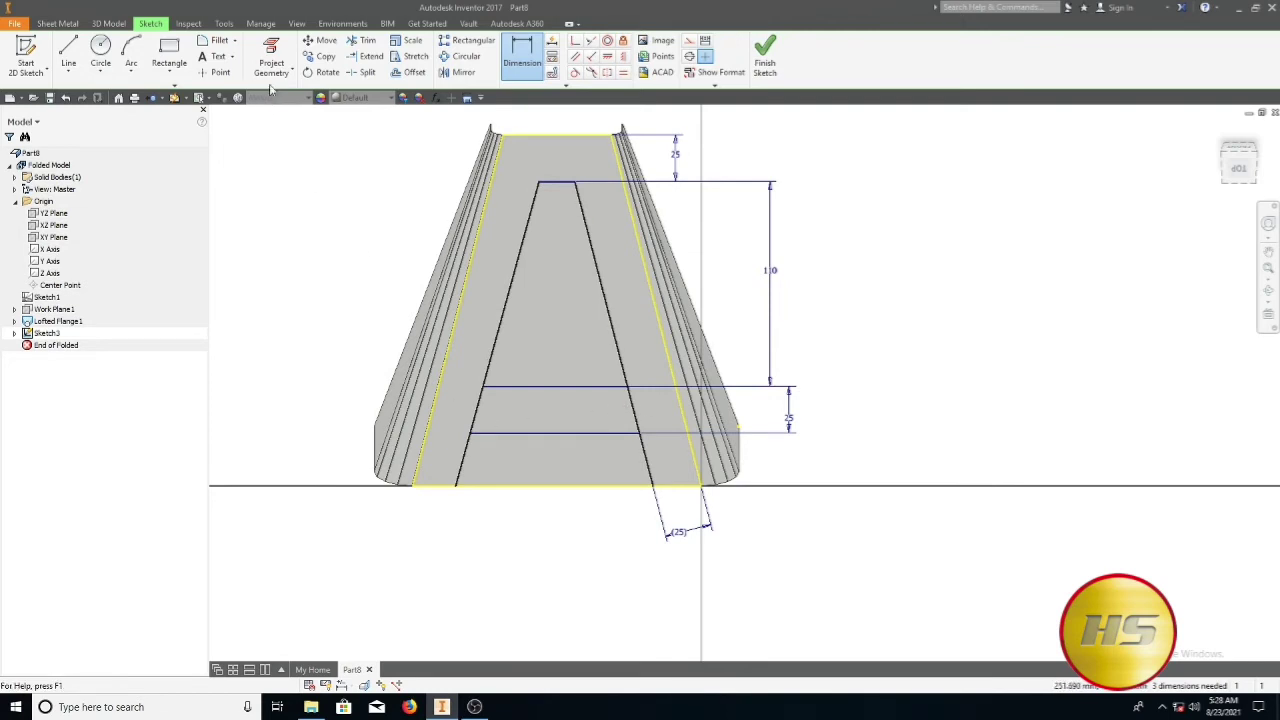
# Trim the pieces of both slanted sides between the two parallel crossing lines, leaving two separate profiles
pyautogui.click(362, 40)
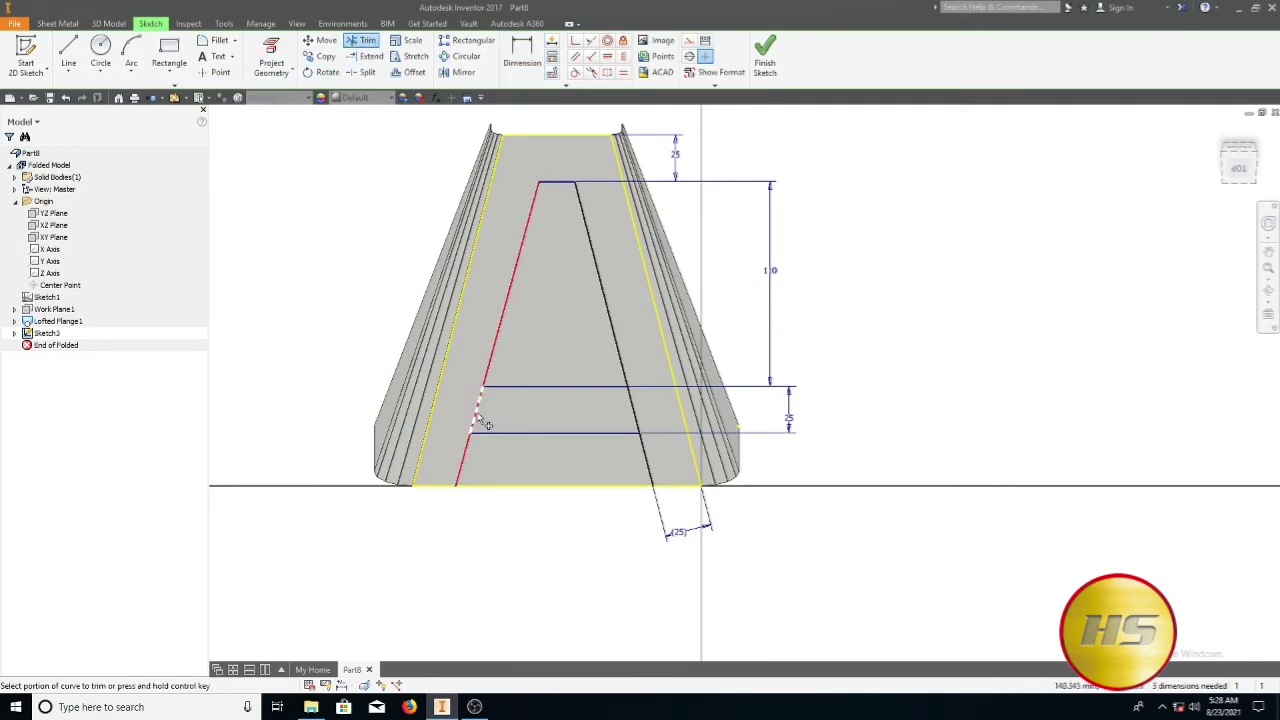
pyautogui.click(476, 410)
pyautogui.click(633, 410)
pyautogui.click(688, 510)
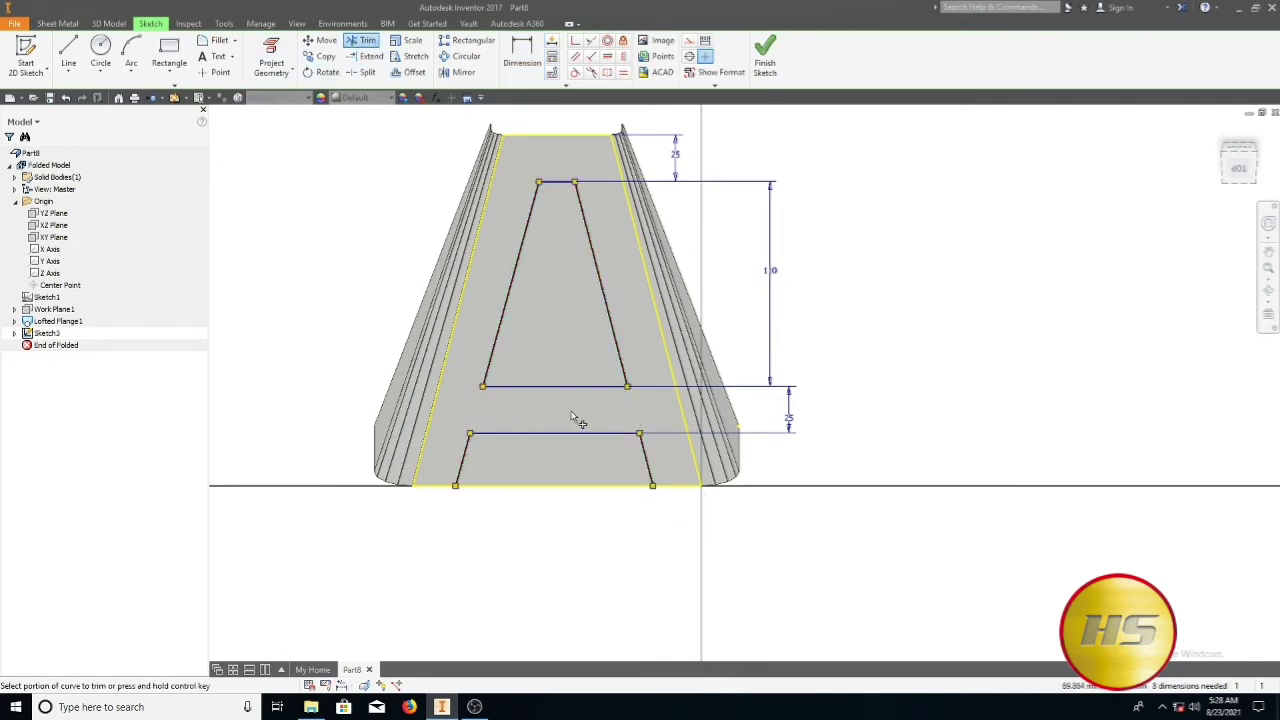
pyautogui.press('Escape')
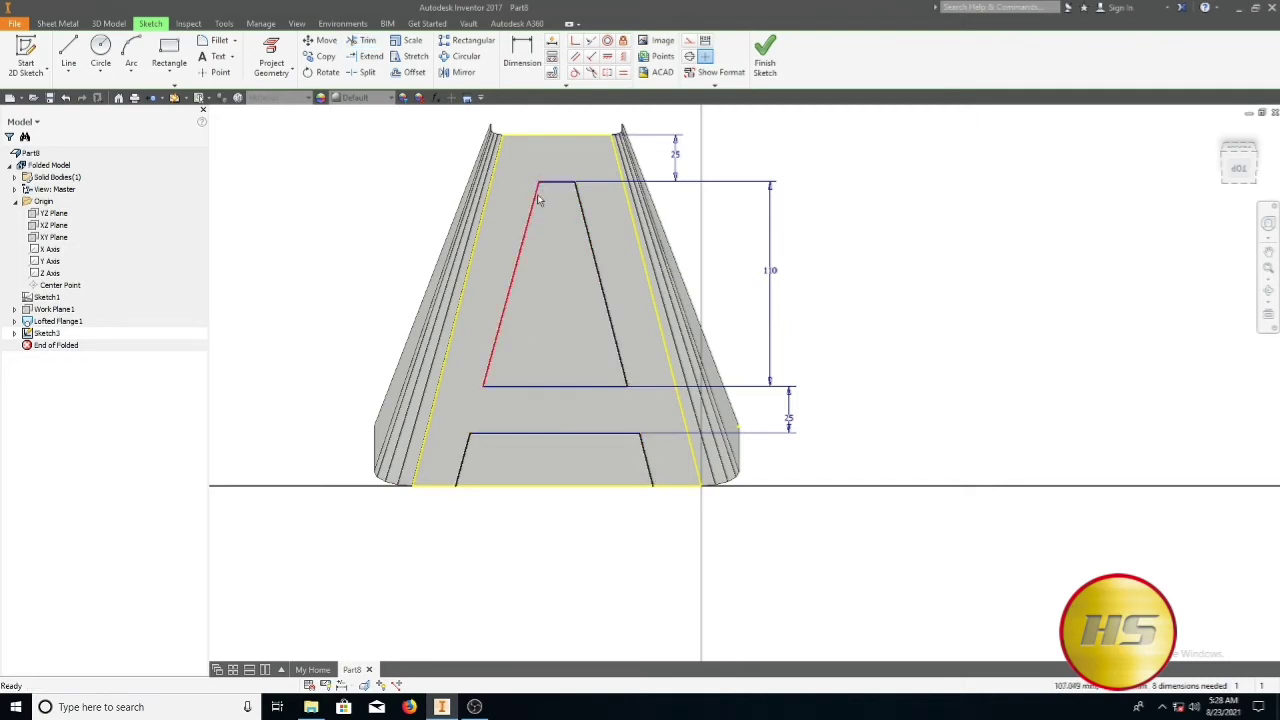
# Fillet both corners at the narrow end of the upper profile with a 10 mm radius
pyautogui.click(214, 41)
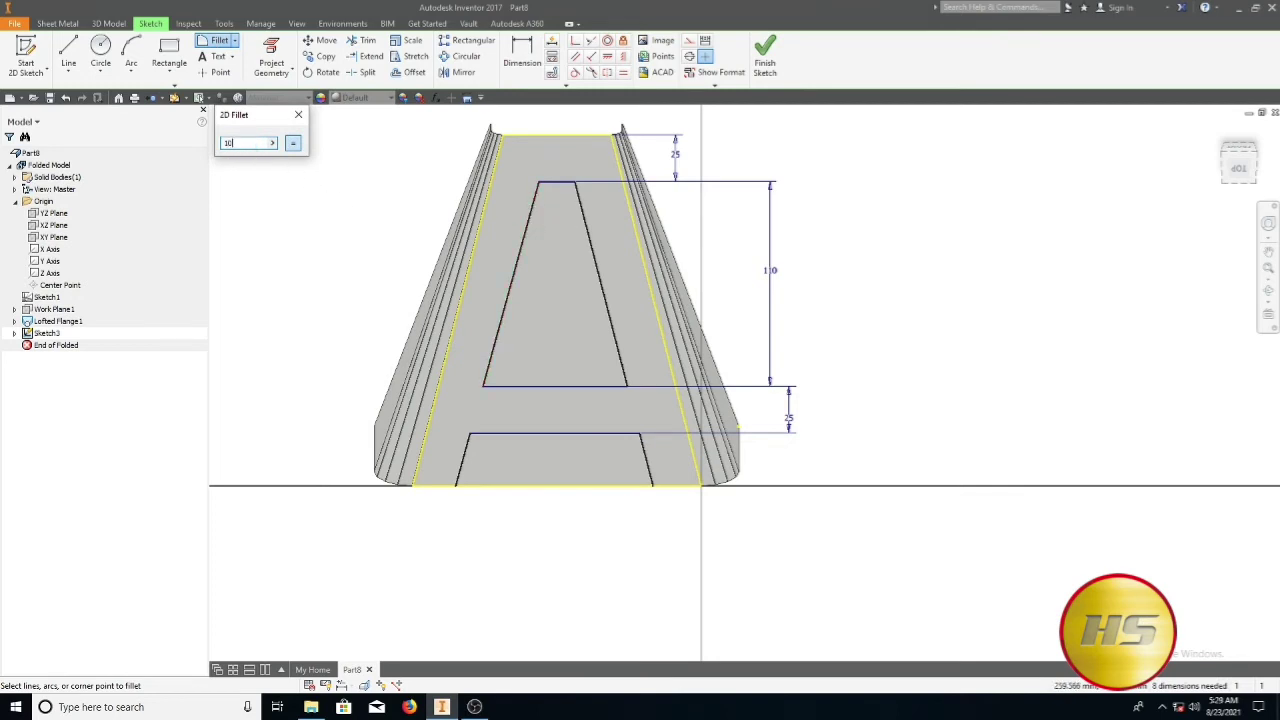
pyautogui.click(534, 205)
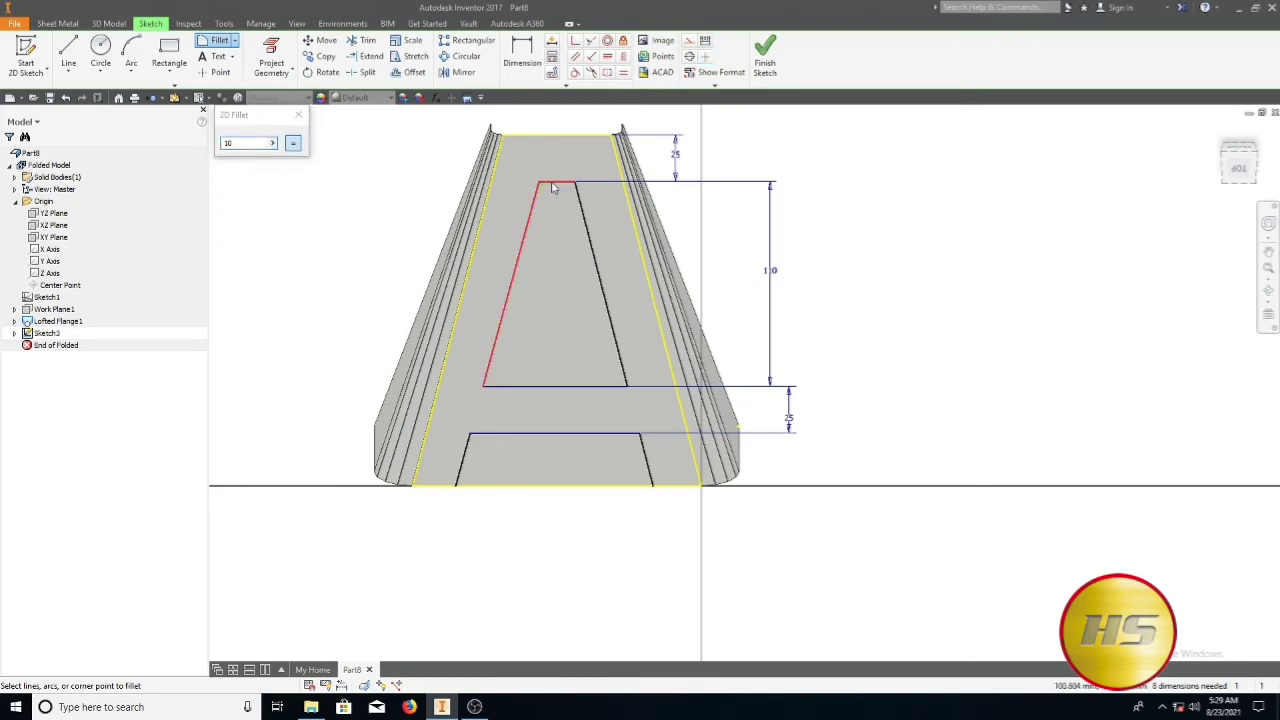
pyautogui.click(582, 210)
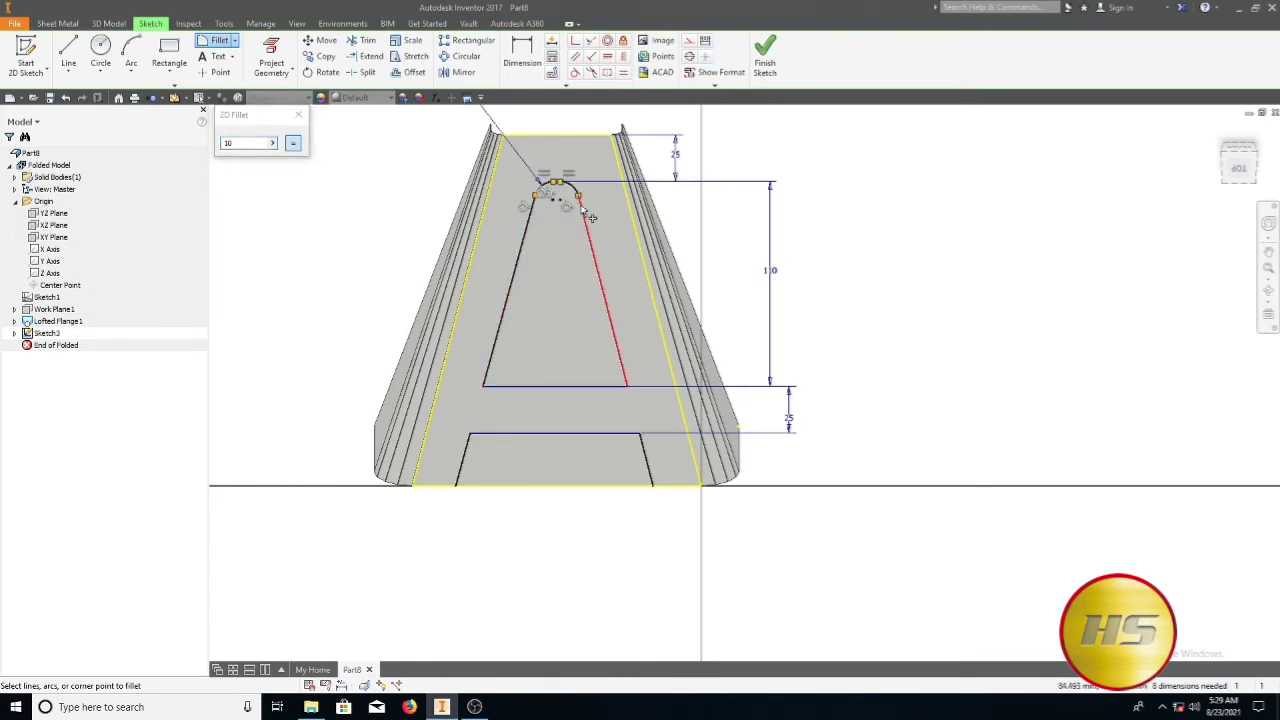
# Fillet the two wide-end corners of the upper profile and the two upper corners of the lower profile with a 5 mm radius
pyautogui.doubleClick(222, 142)
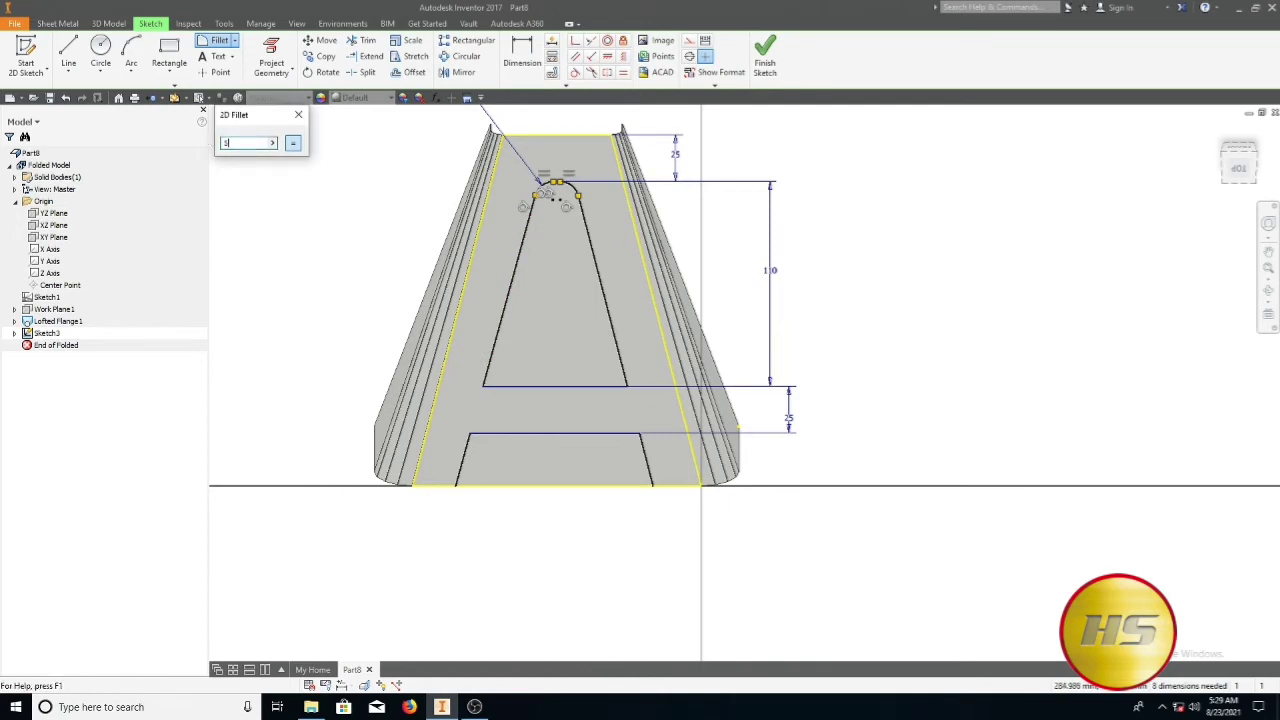
pyautogui.write('5')
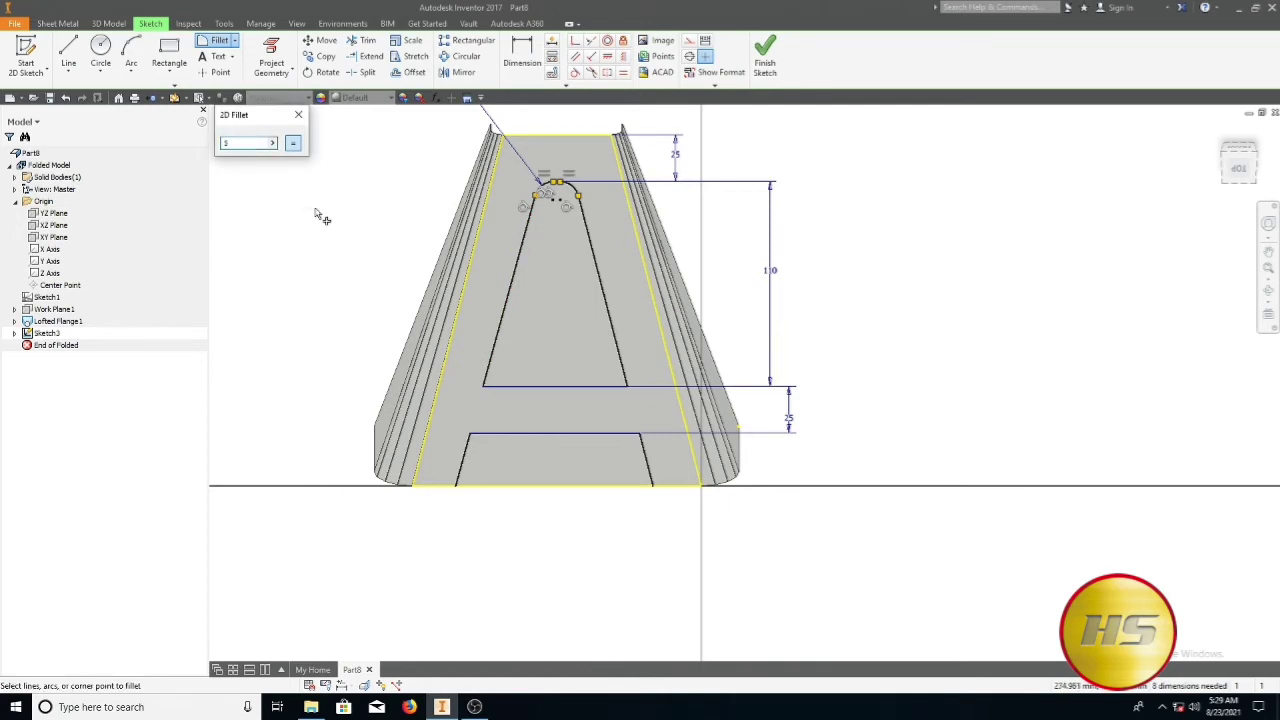
pyautogui.click(489, 382)
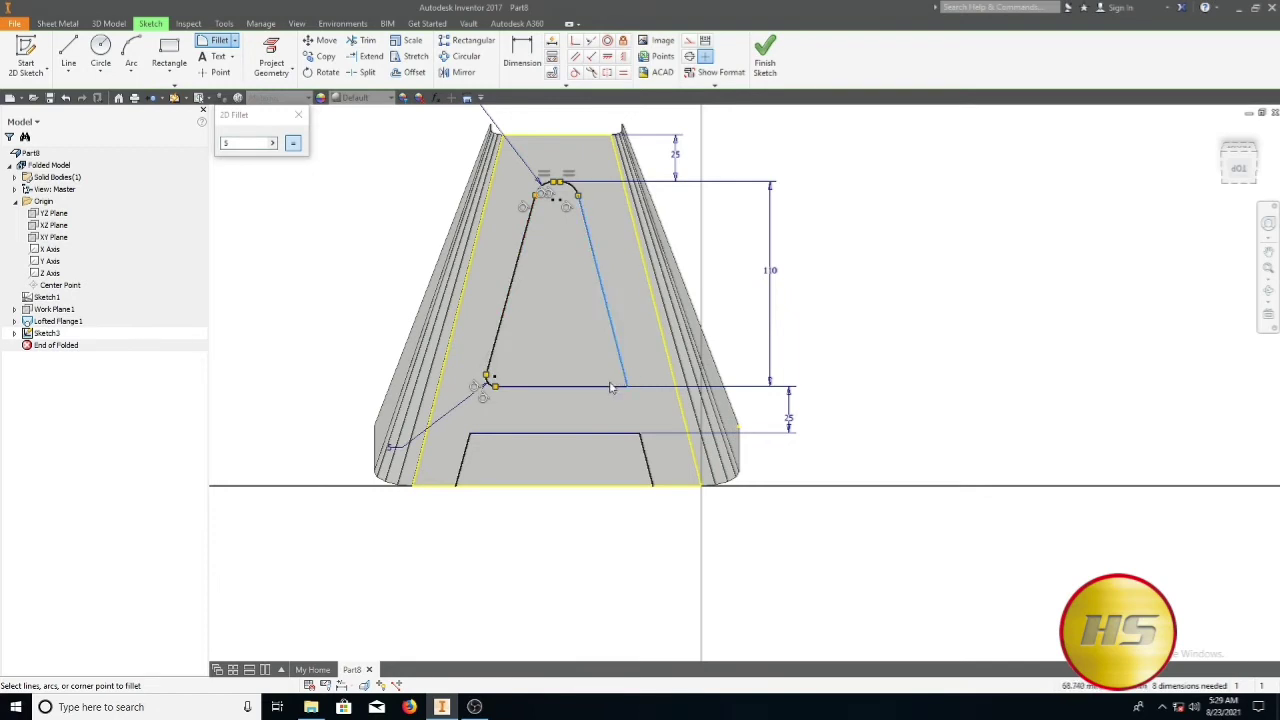
pyautogui.click(622, 381)
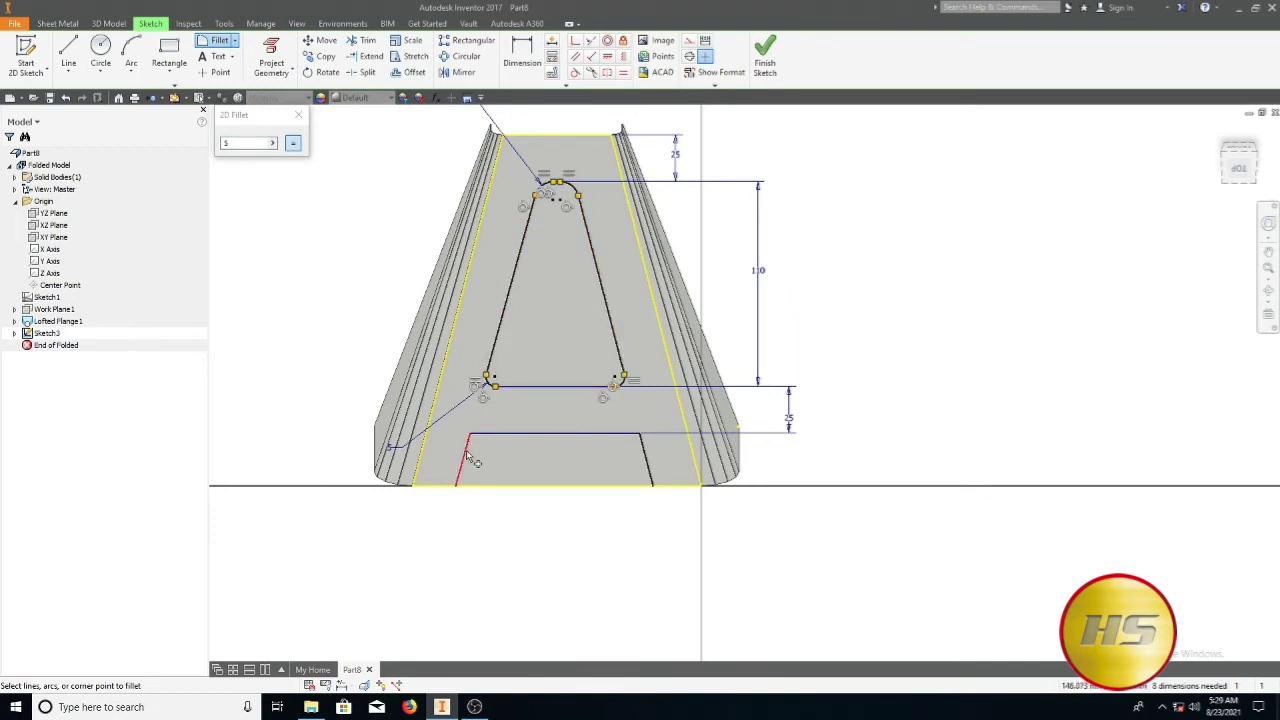
pyautogui.click(493, 442)
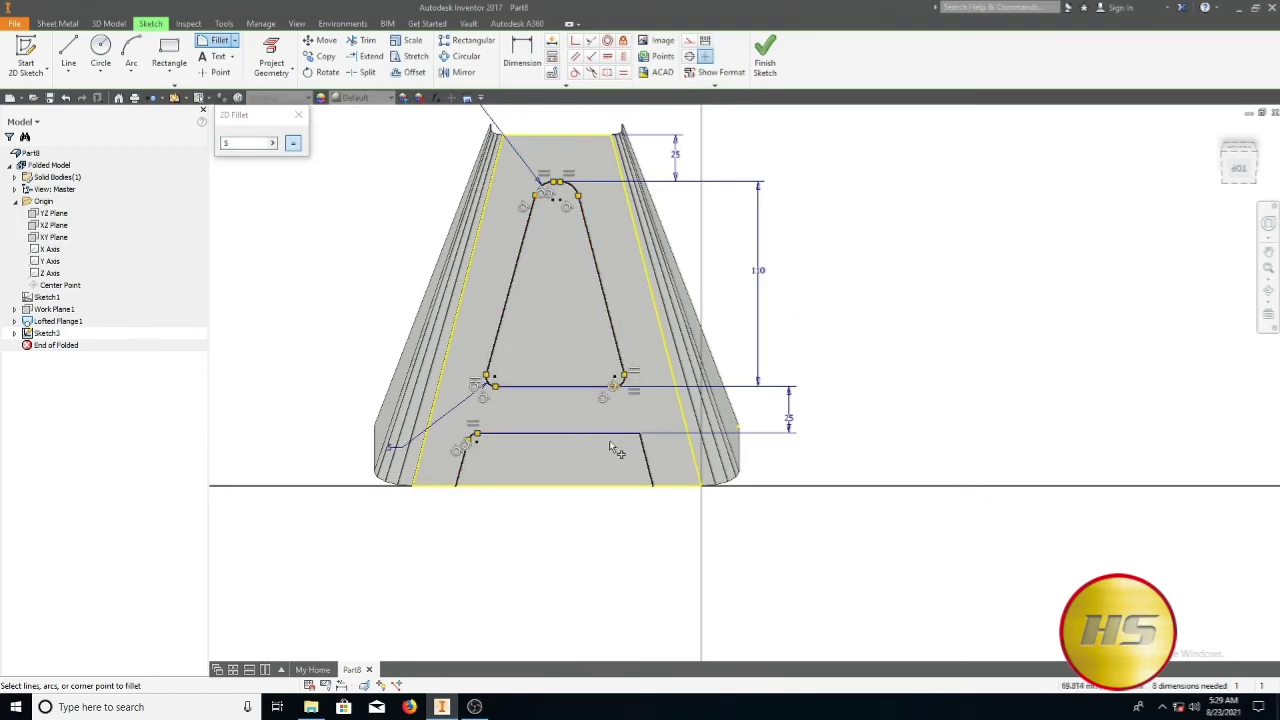
pyautogui.click(641, 451)
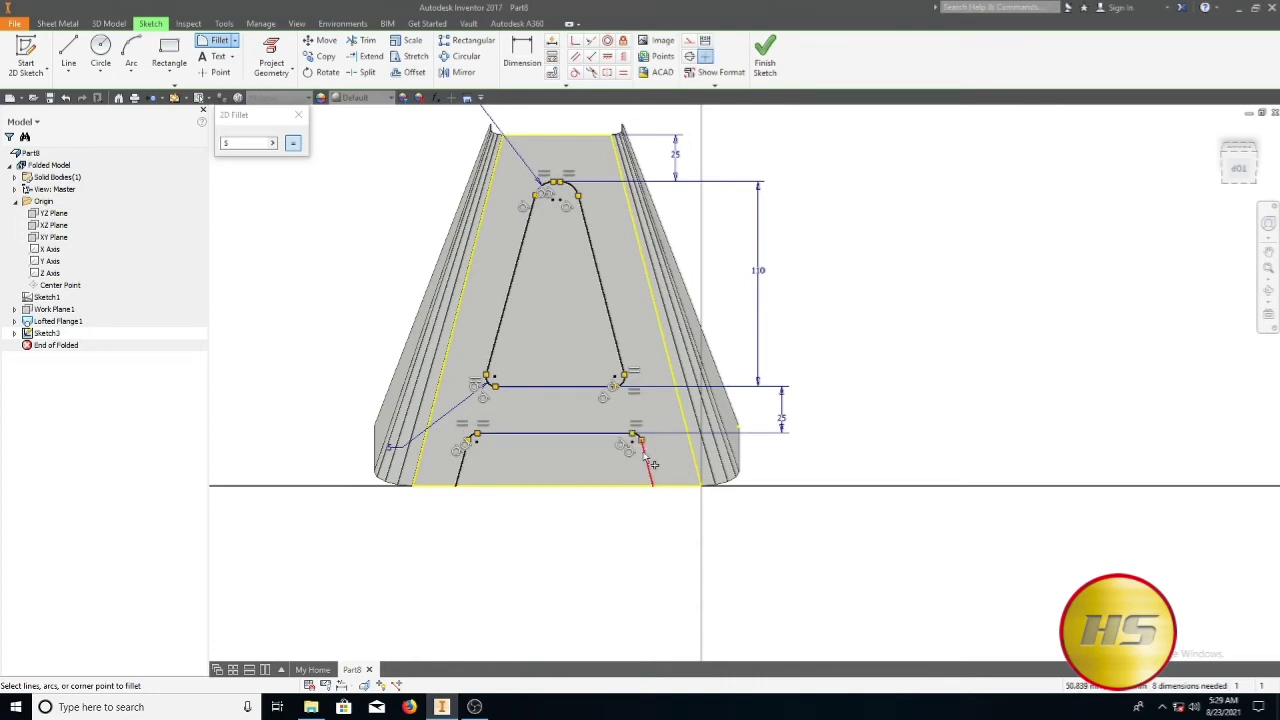
# Finish the sketch and cut the rounded upper and lower profiles out of the flange face to a distance of Thickness
pyautogui.click(764, 55)
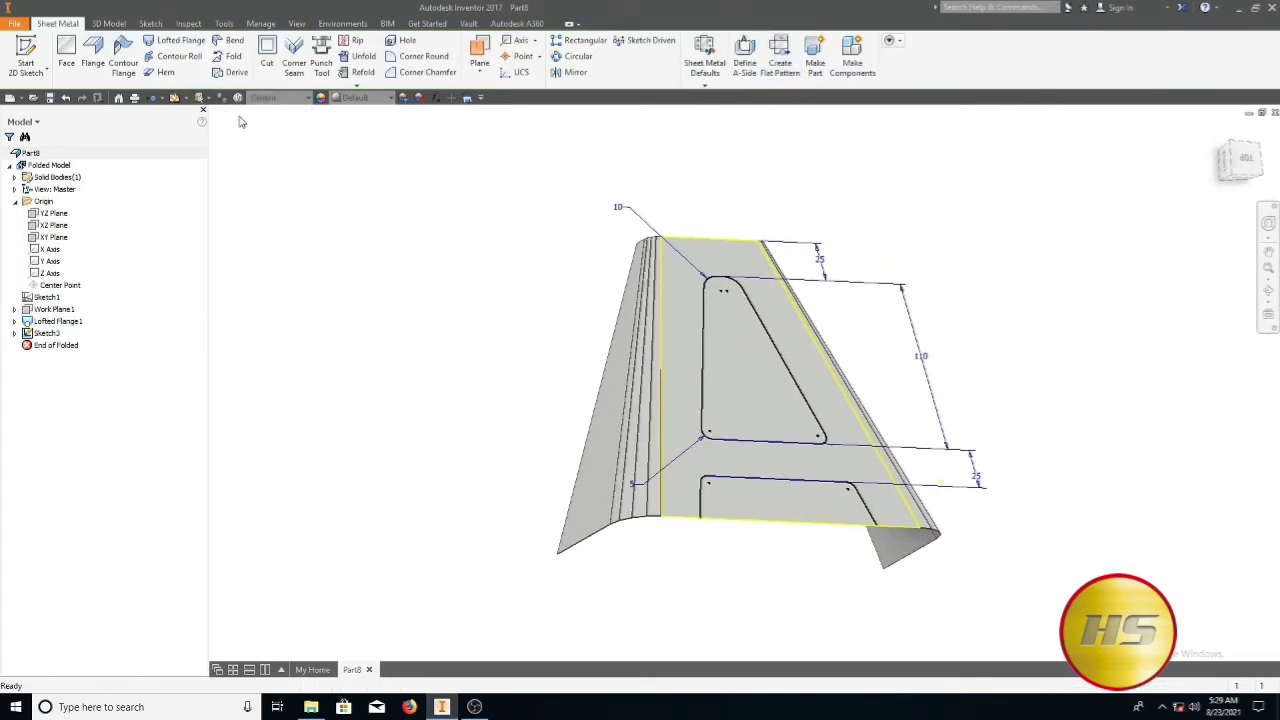
pyautogui.click(267, 50)
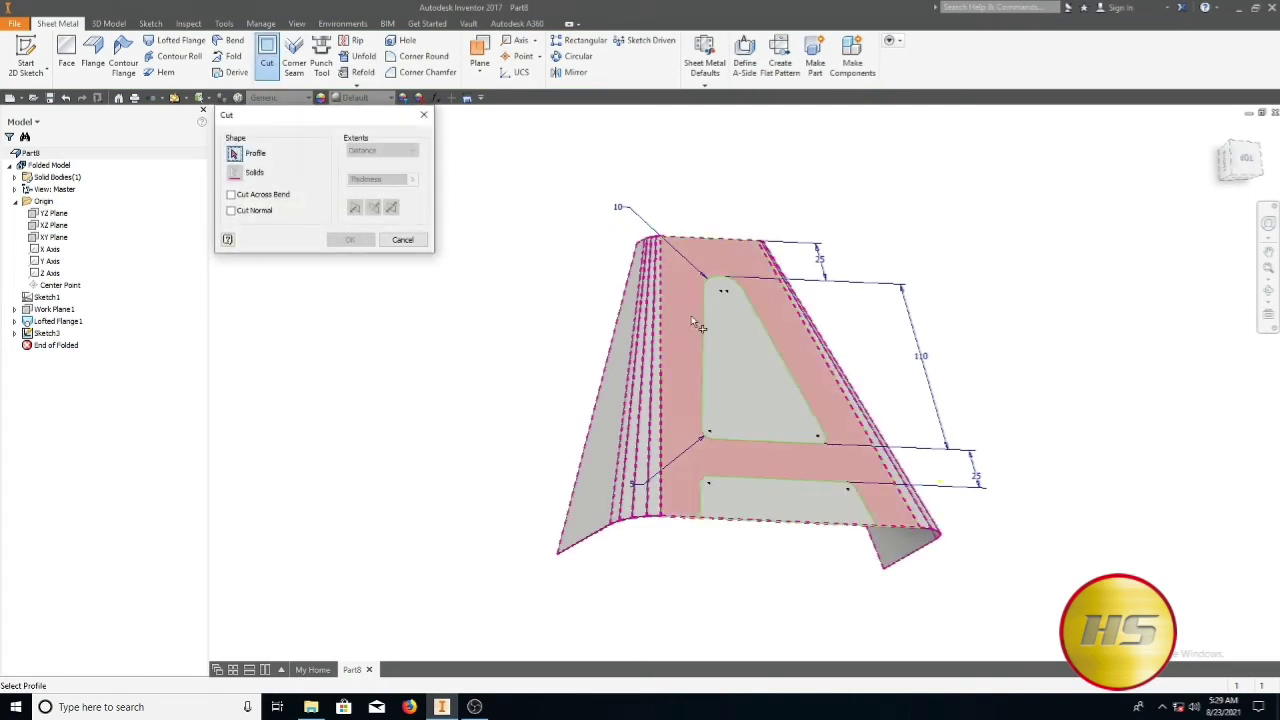
pyautogui.click(735, 334)
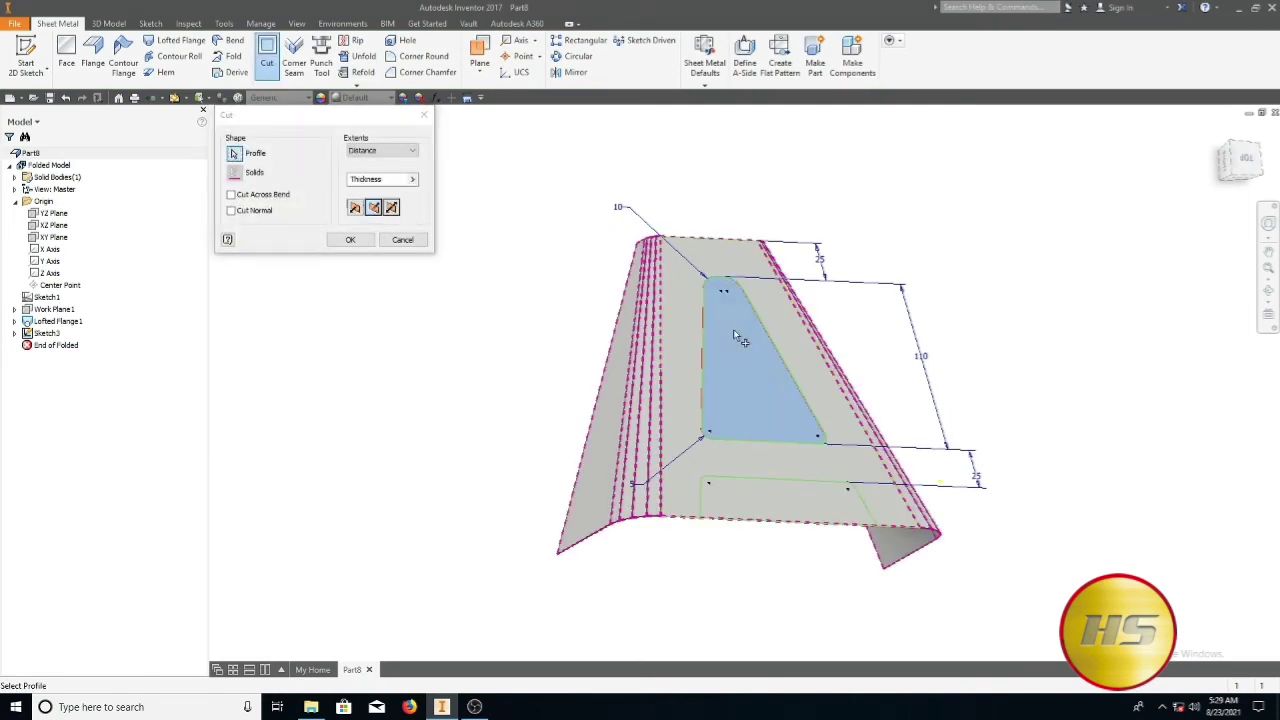
pyautogui.click(755, 503)
pyautogui.click(350, 240)
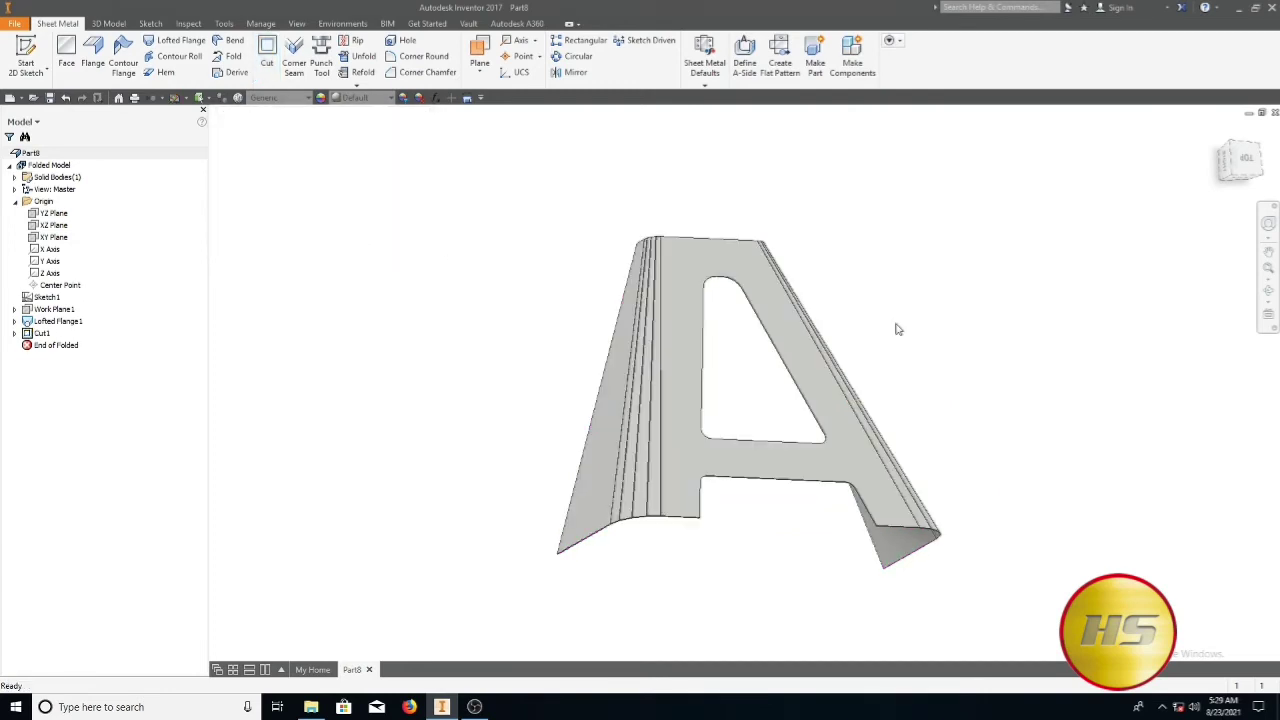
# Start a sketch on the outer face of the side flange and project that face's edges into it
pyautogui.click(1268, 291)
pyautogui.moveTo(1057, 337); pyautogui.dragTo(852, 382)
pyautogui.rightClick(852, 381)
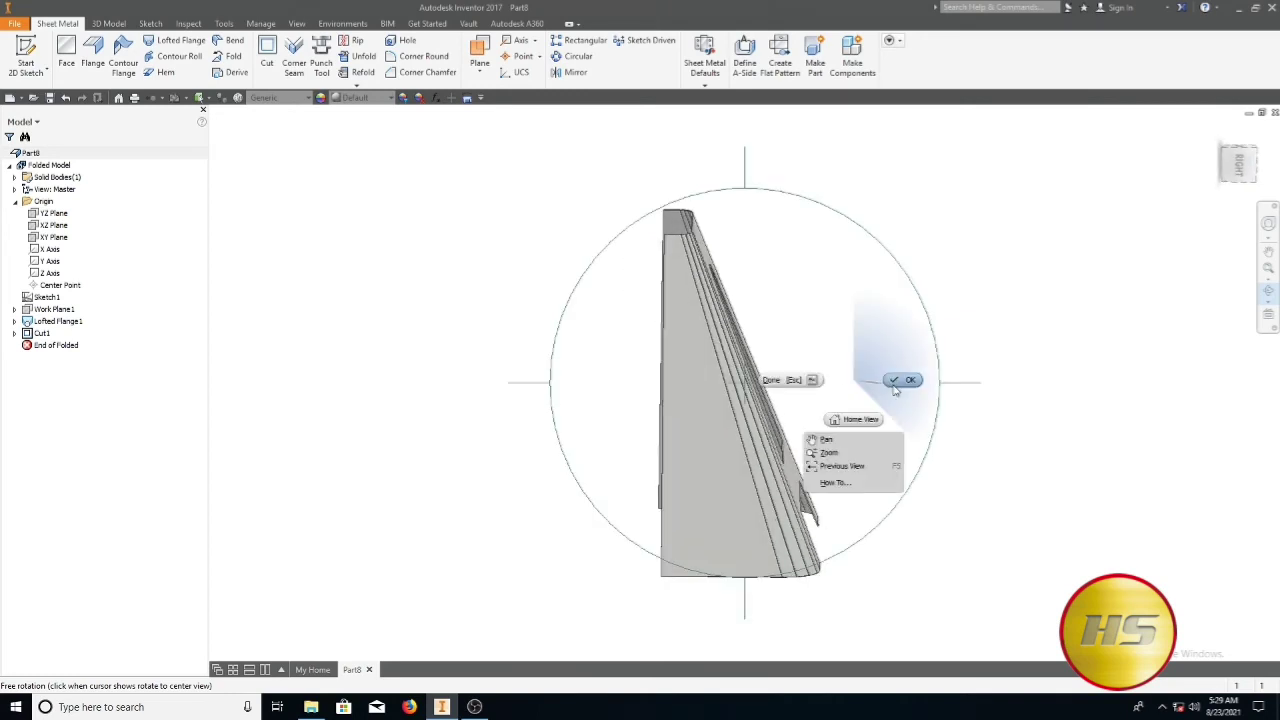
pyautogui.click(895, 390)
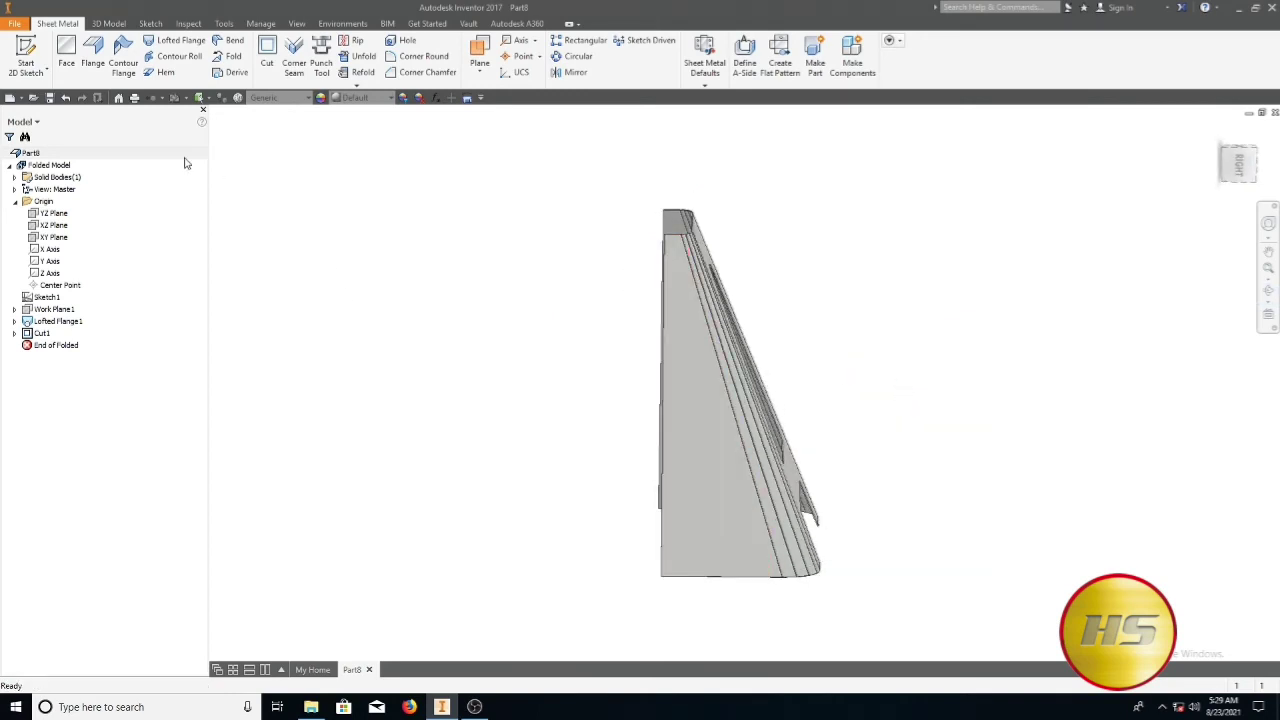
pyautogui.click(26, 57)
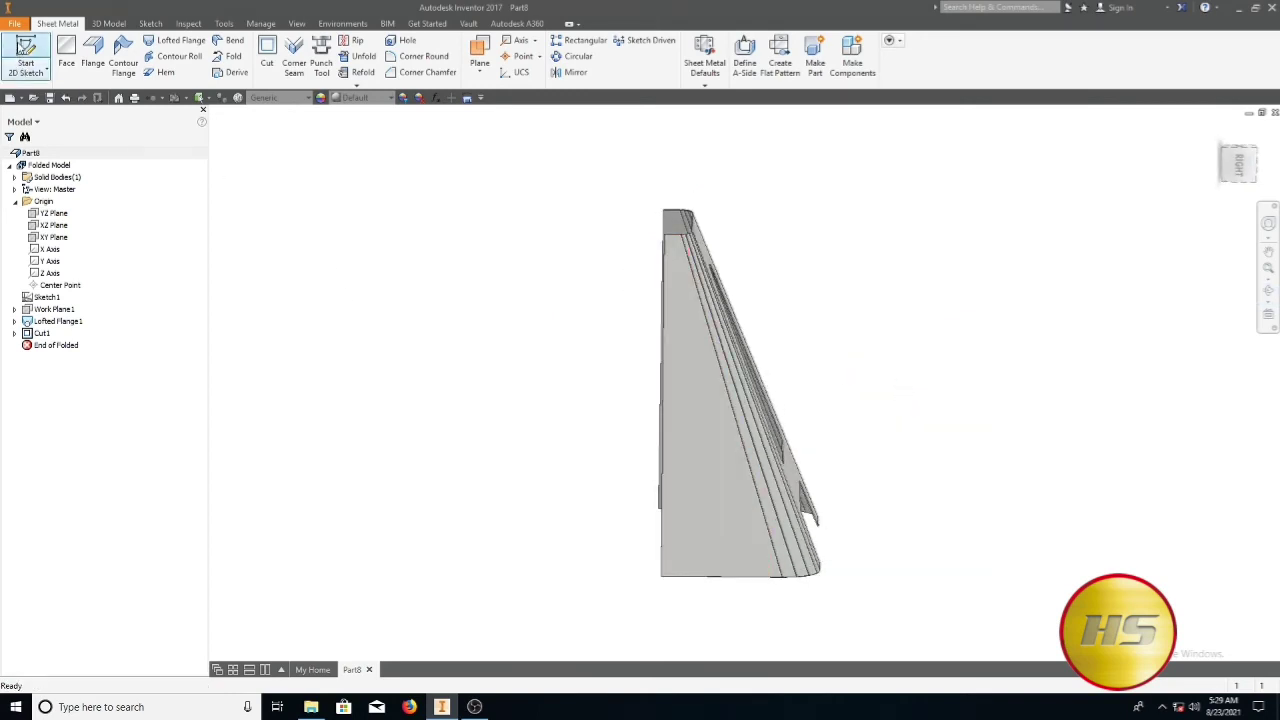
pyautogui.click(715, 529)
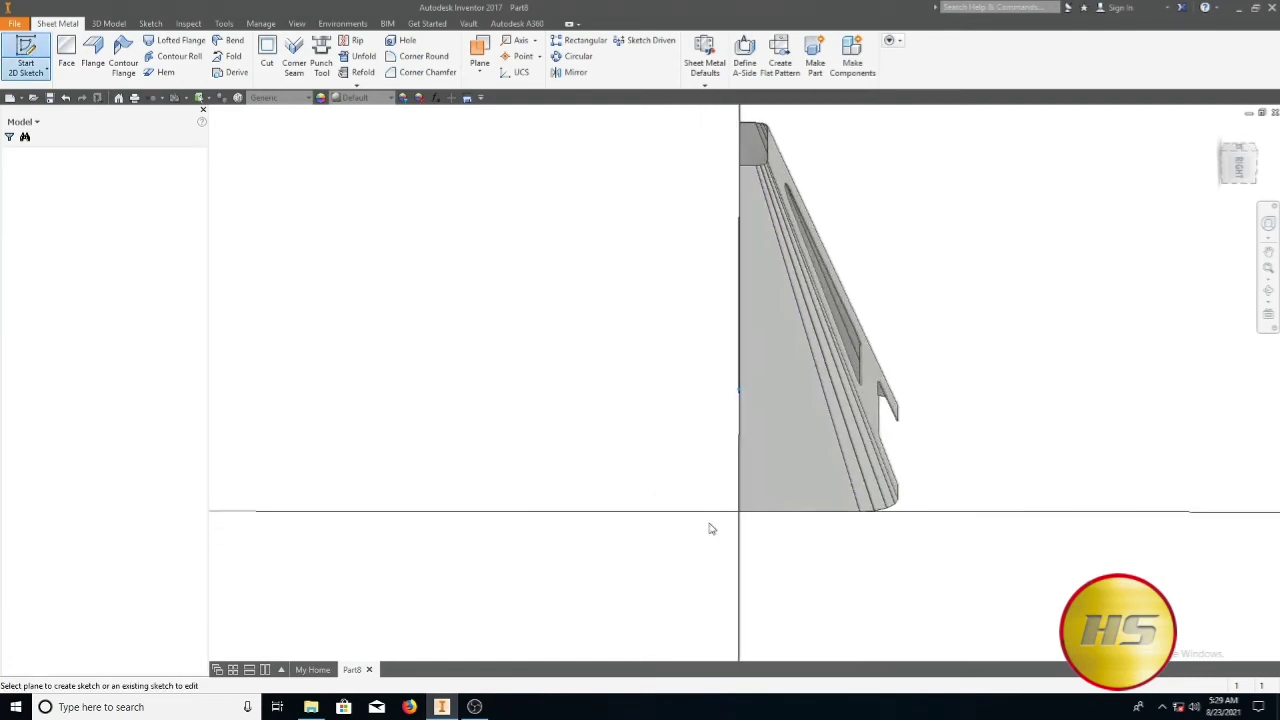
pyautogui.press('p')
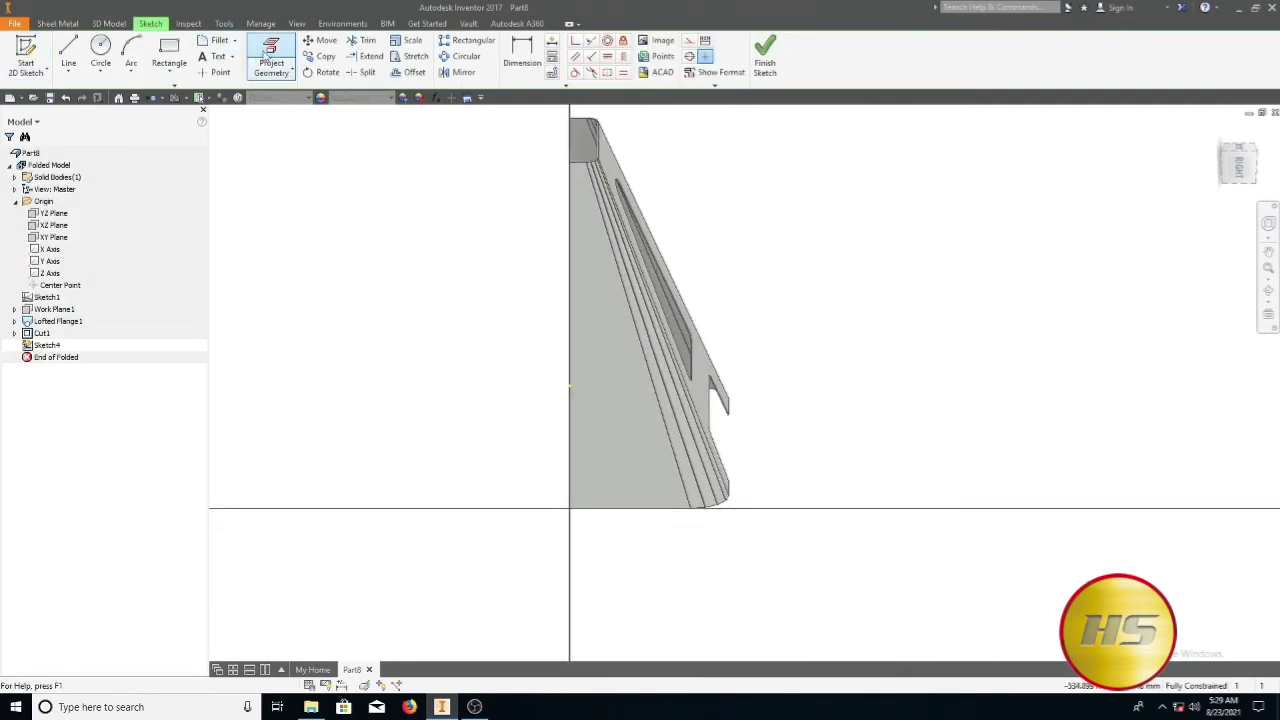
pyautogui.click(590, 424)
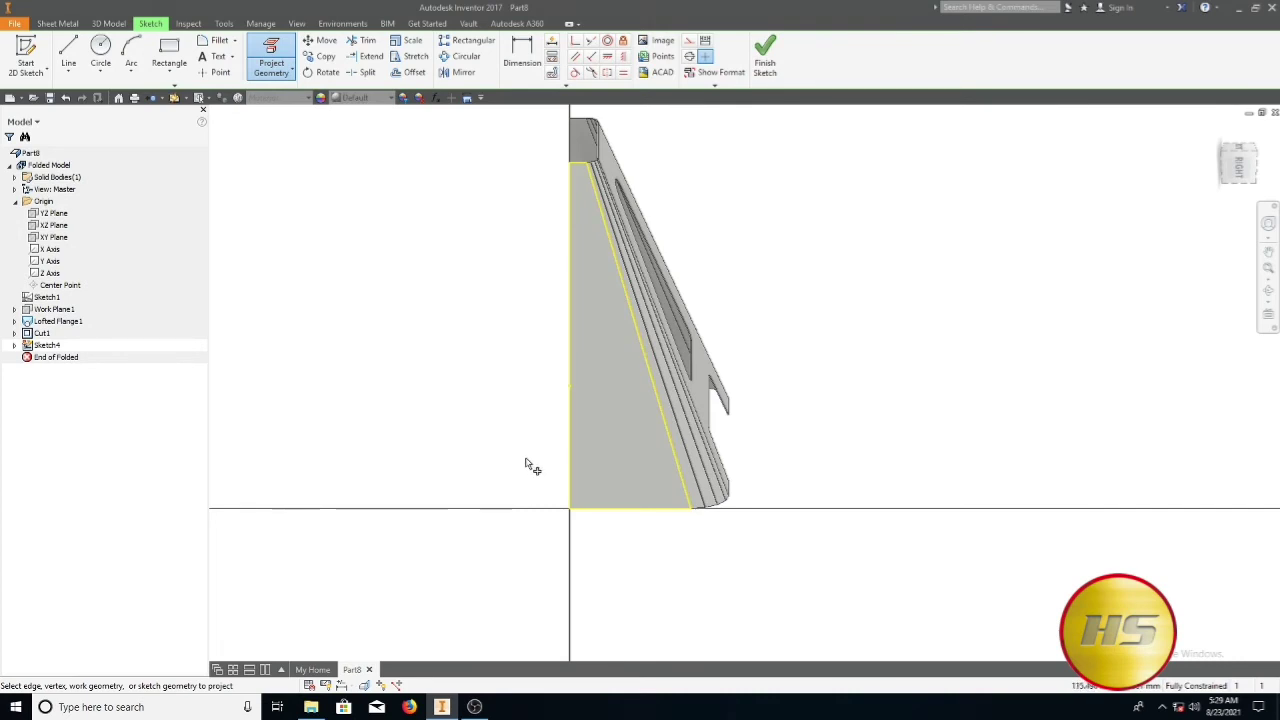
pyautogui.click(572, 427)
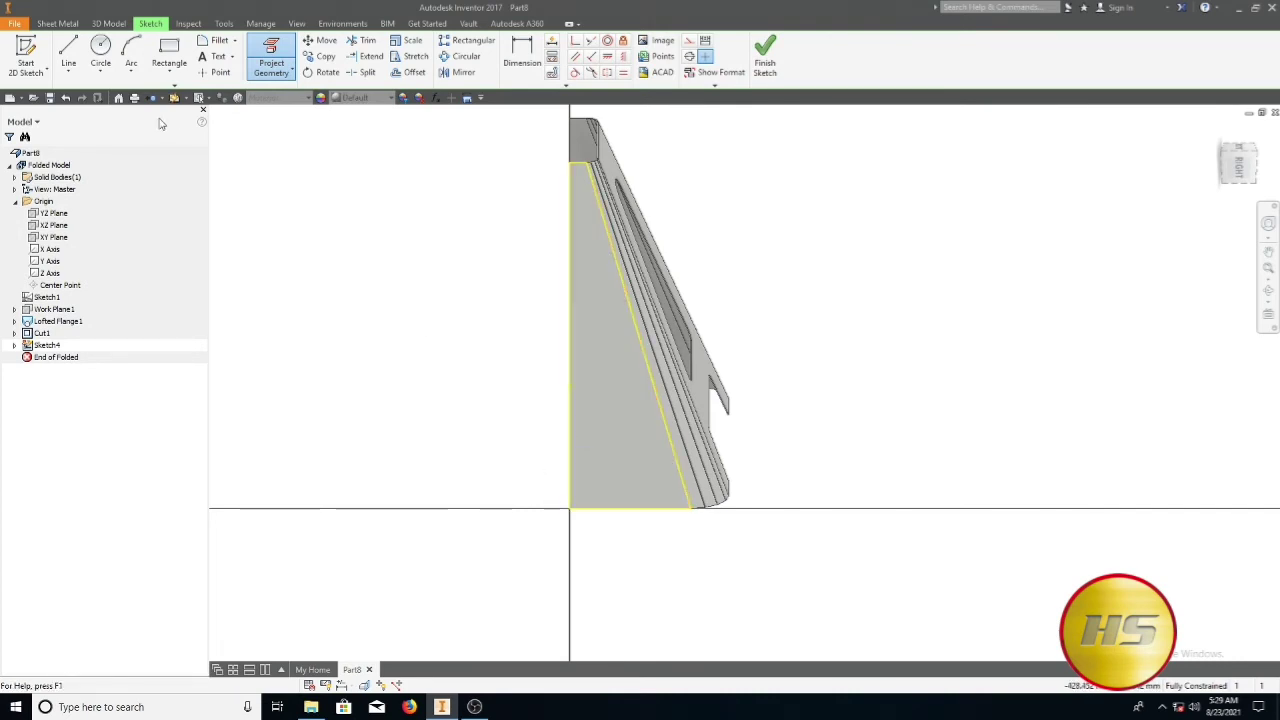
# Sketch a line across the face's square lower corner, parallel to the slanted edge and about 49 mm from it
pyautogui.click(68, 52)
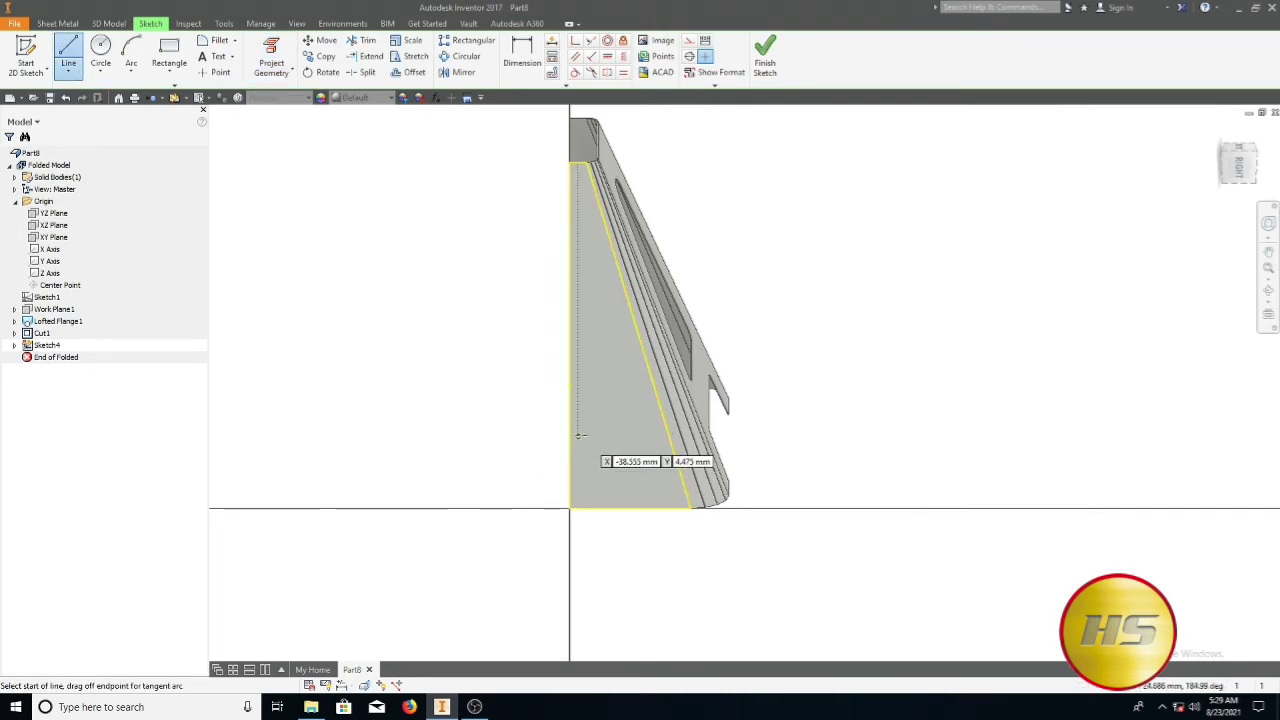
pyautogui.click(587, 479)
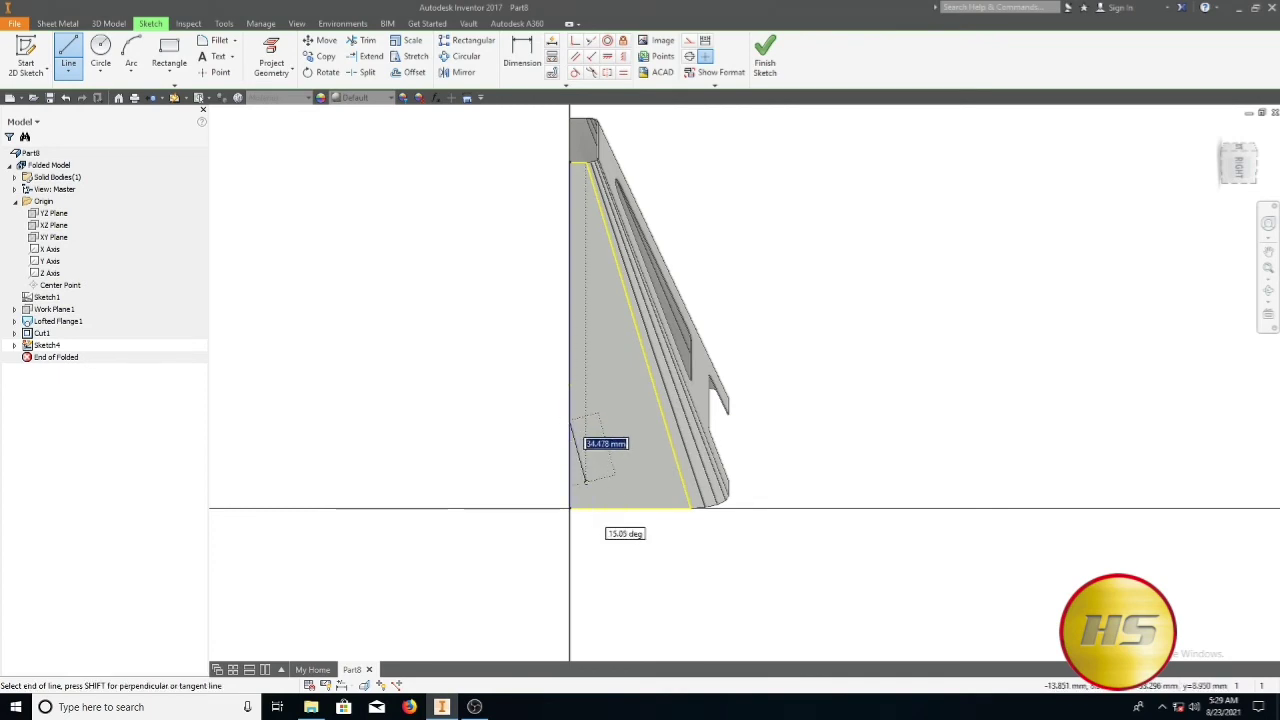
pyautogui.click(597, 509)
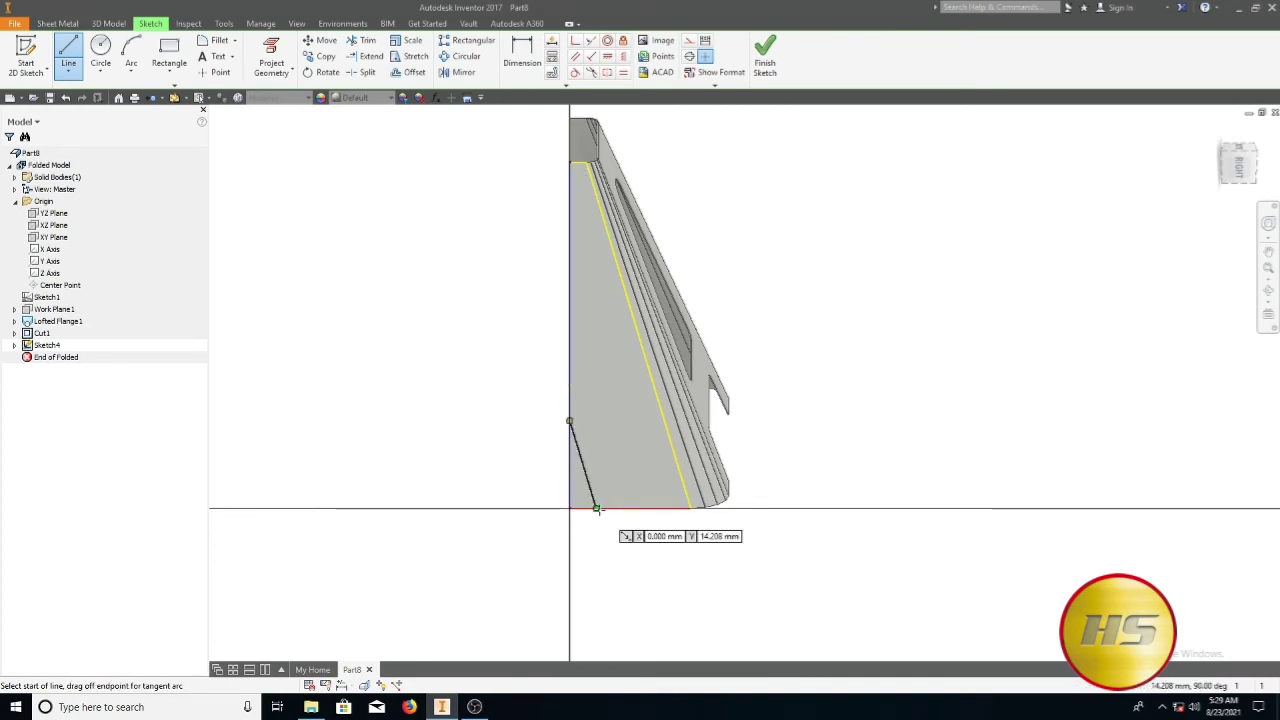
pyautogui.press('Escape')
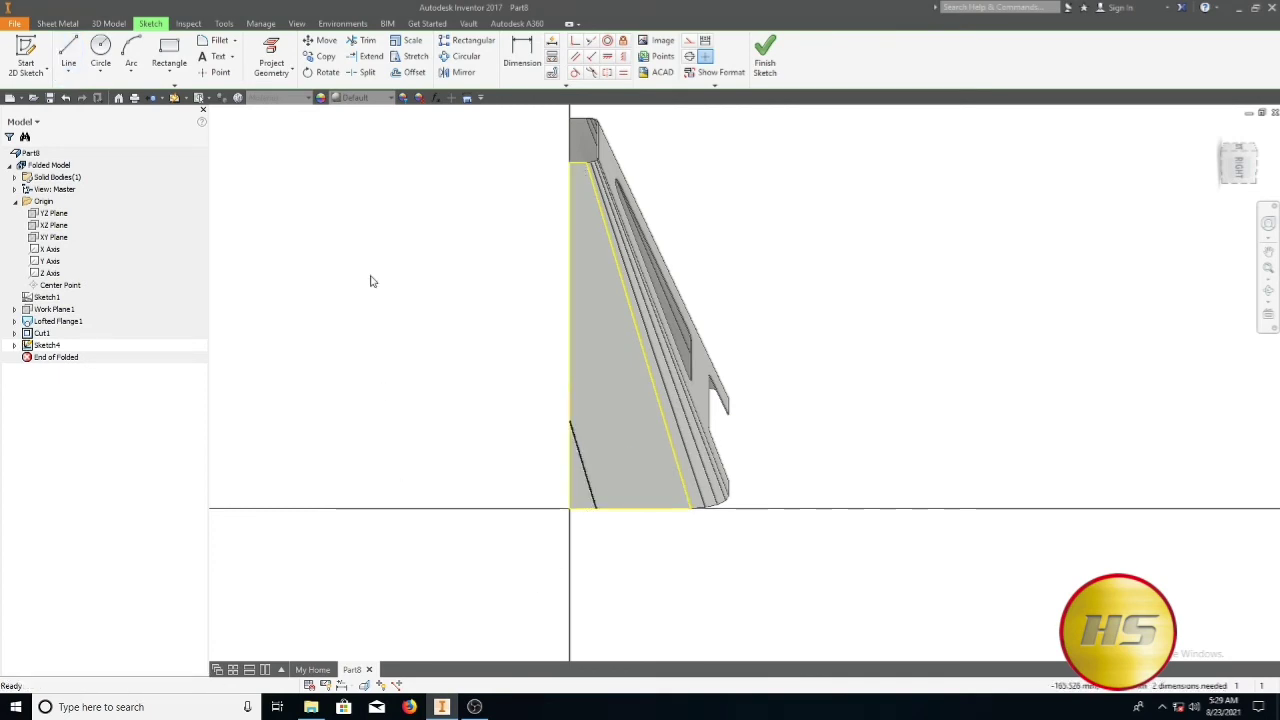
# Dimension the distance between the corner line and the face's slanted edge as 45 mm
pyautogui.click(520, 50)
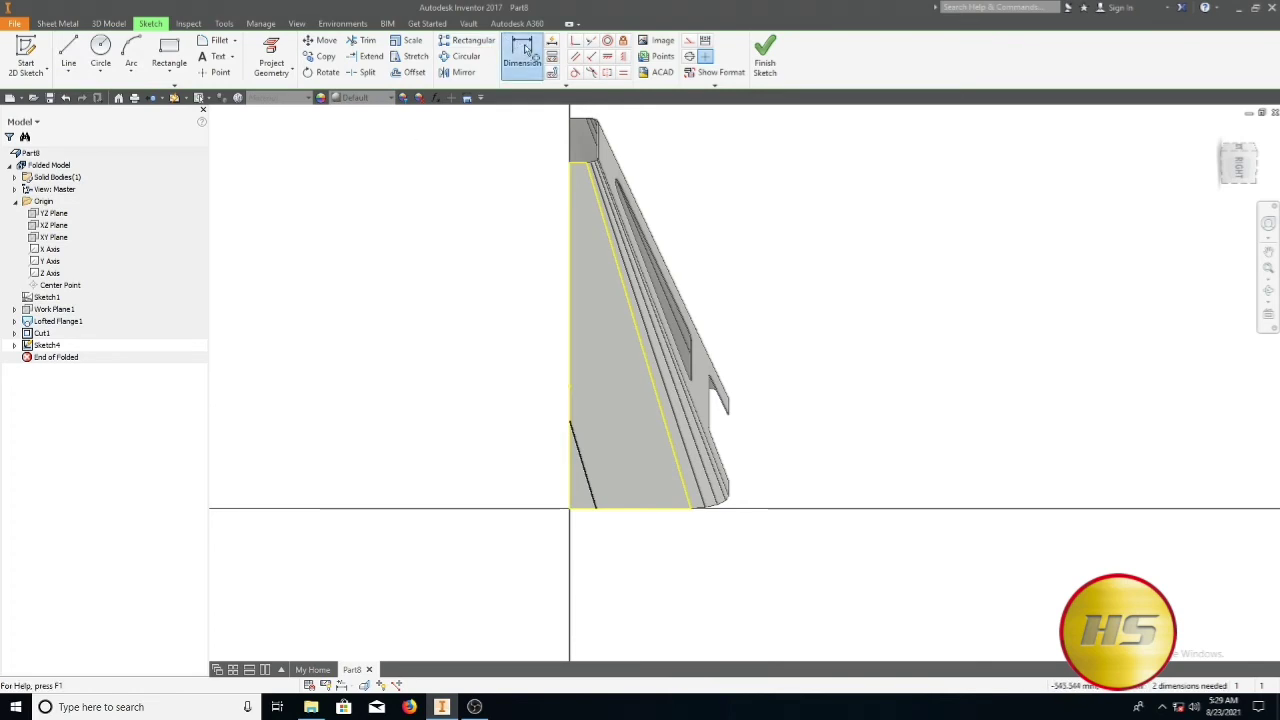
pyautogui.click(598, 505)
pyautogui.click(685, 497)
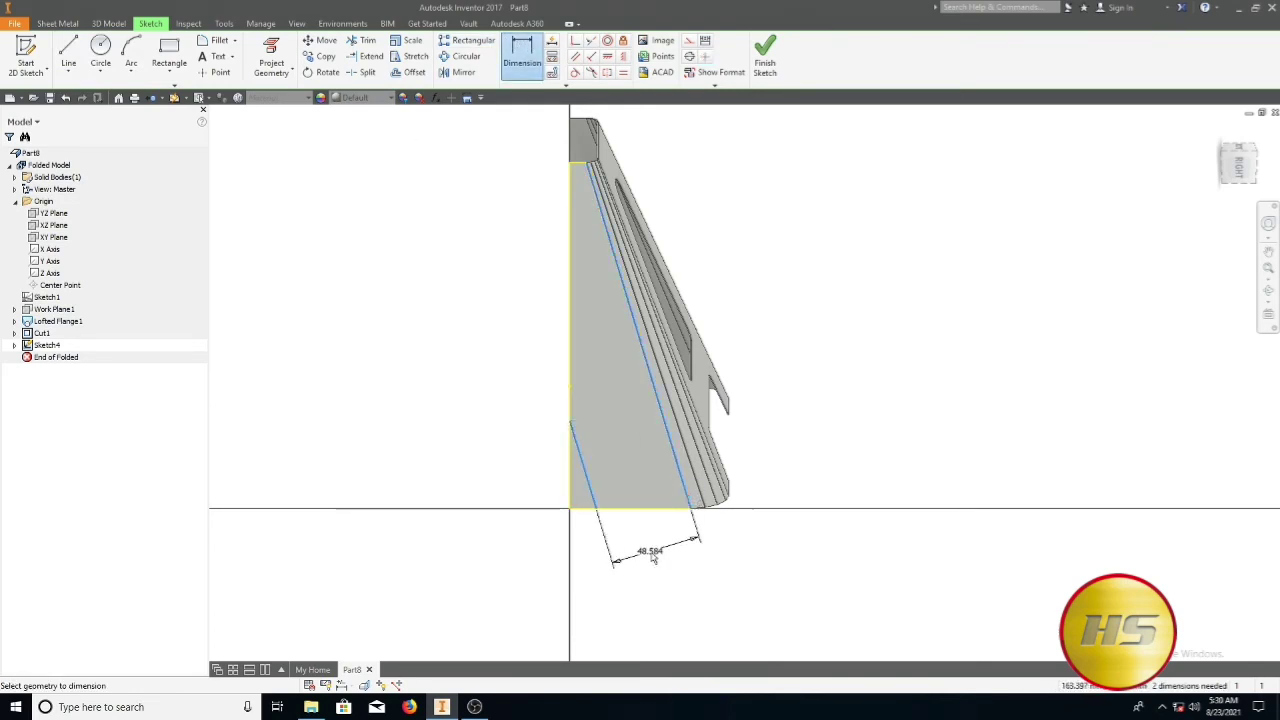
pyautogui.click(662, 562)
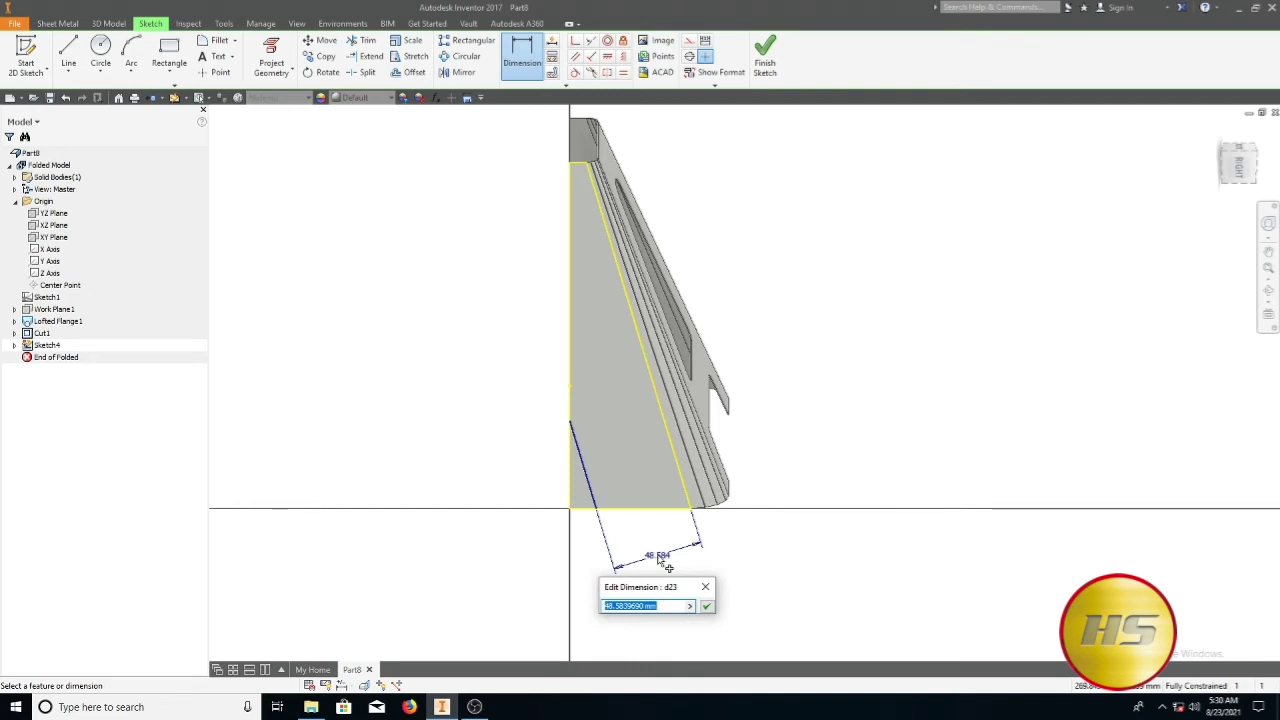
pyautogui.write('45')
pyautogui.press('Return')
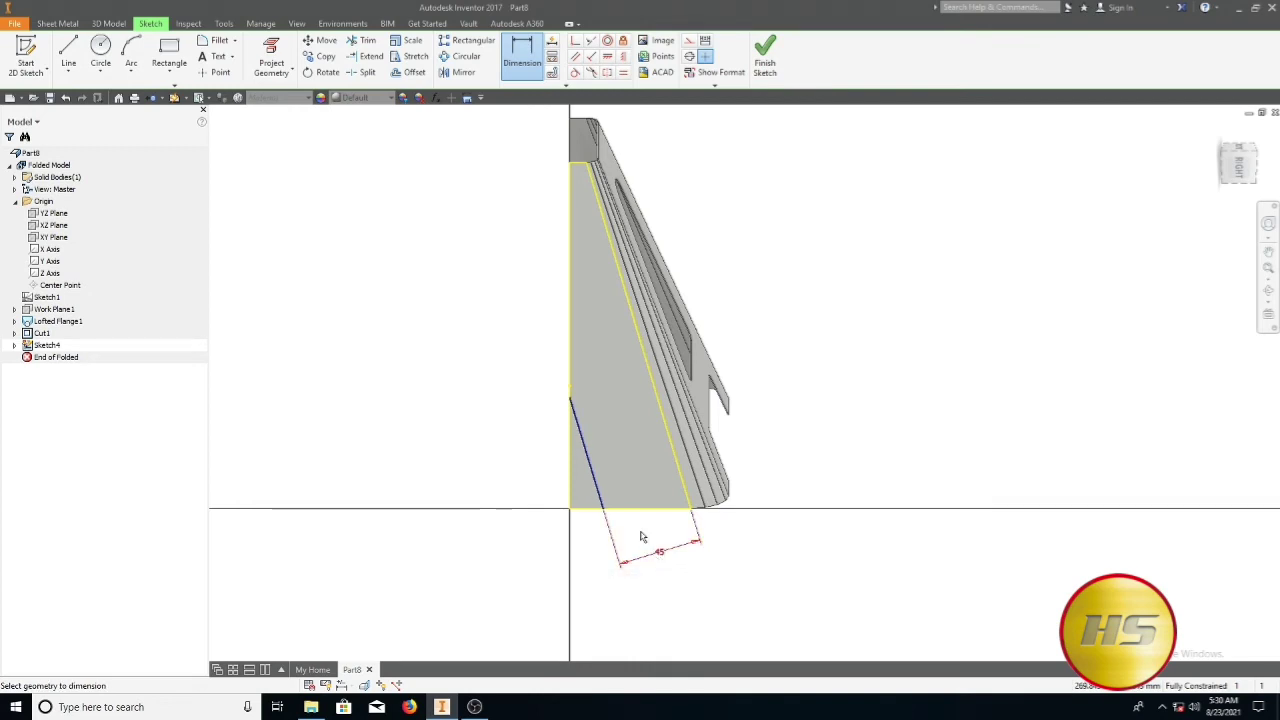
# Finish the sketch and cut the triangular corner profile from the side flange to a distance of Thickness
pyautogui.click(764, 62)
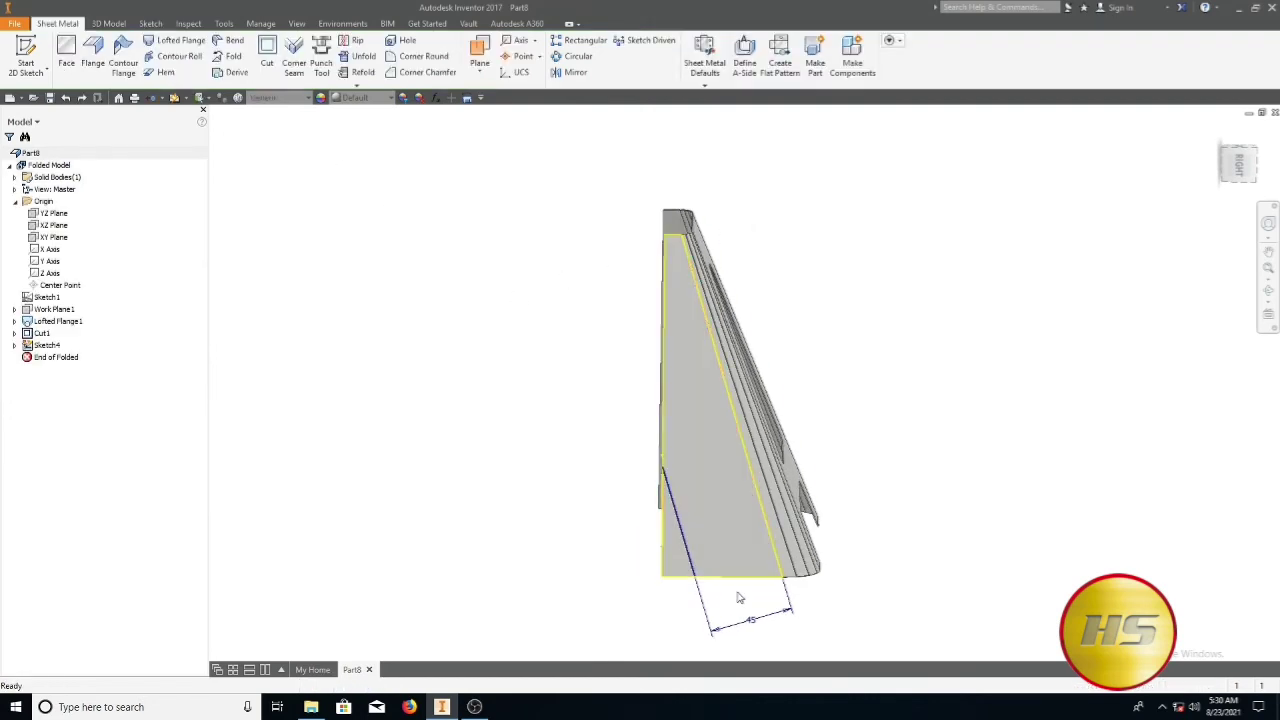
pyautogui.click(686, 575)
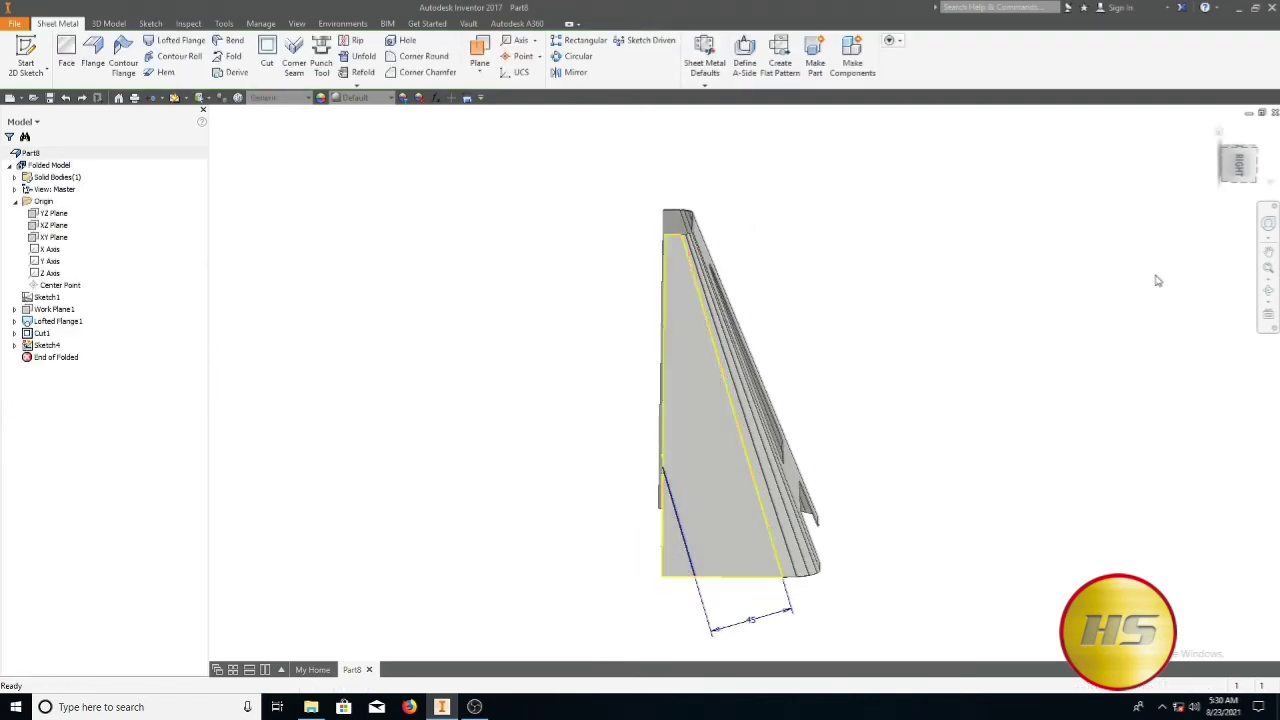
pyautogui.click(1268, 291)
pyautogui.moveTo(1157, 351); pyautogui.dragTo(774, 420)
pyautogui.rightClick(731, 429)
pyautogui.click(790, 437)
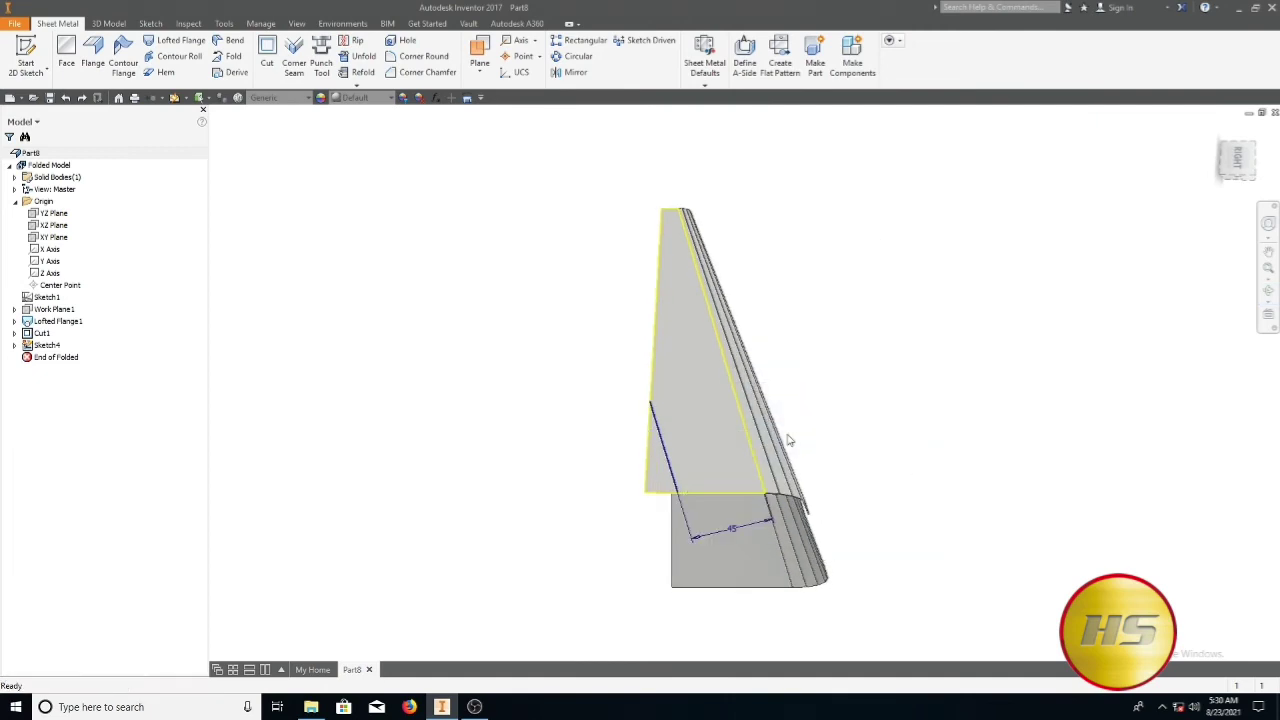
pyautogui.click(267, 55)
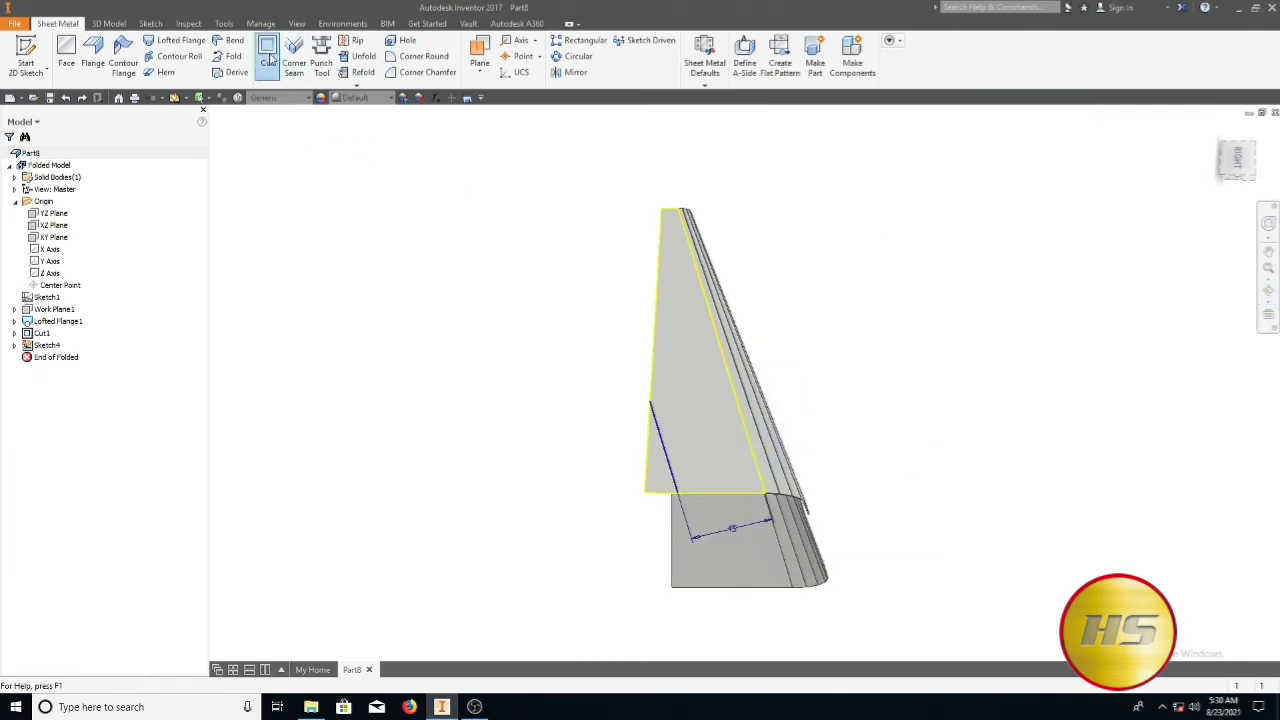
pyautogui.click(677, 482)
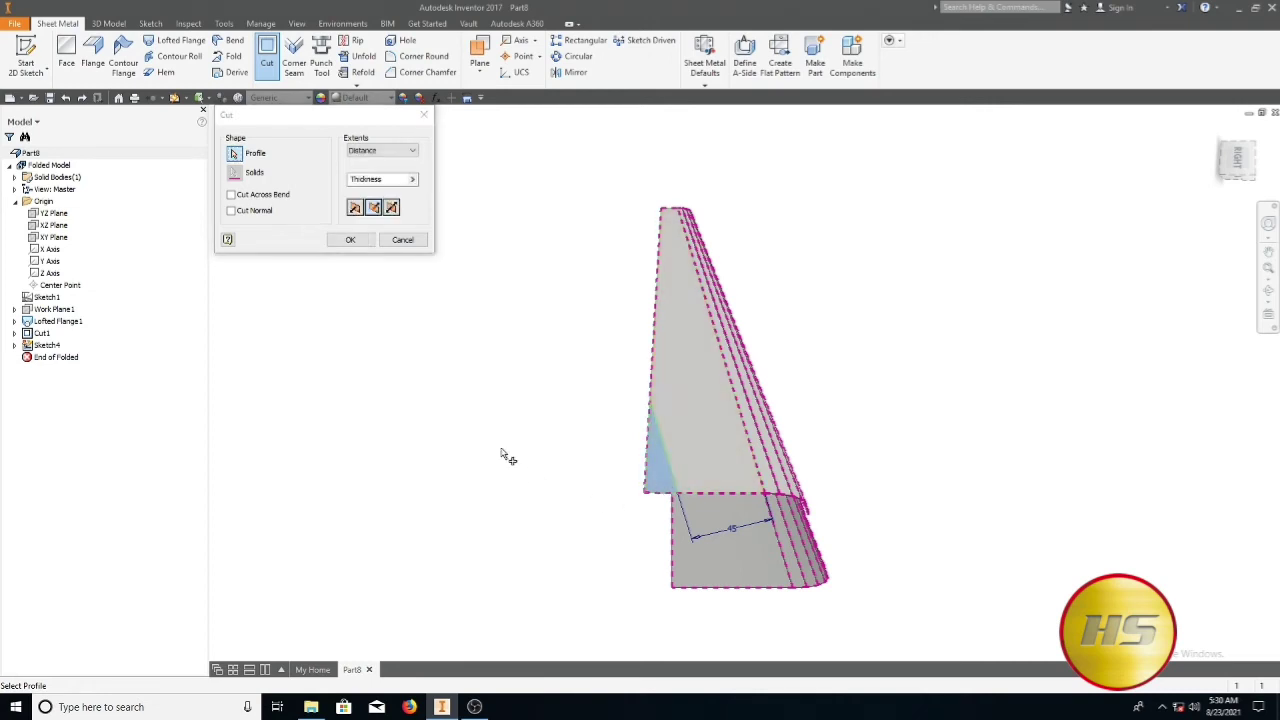
pyautogui.click(352, 240)
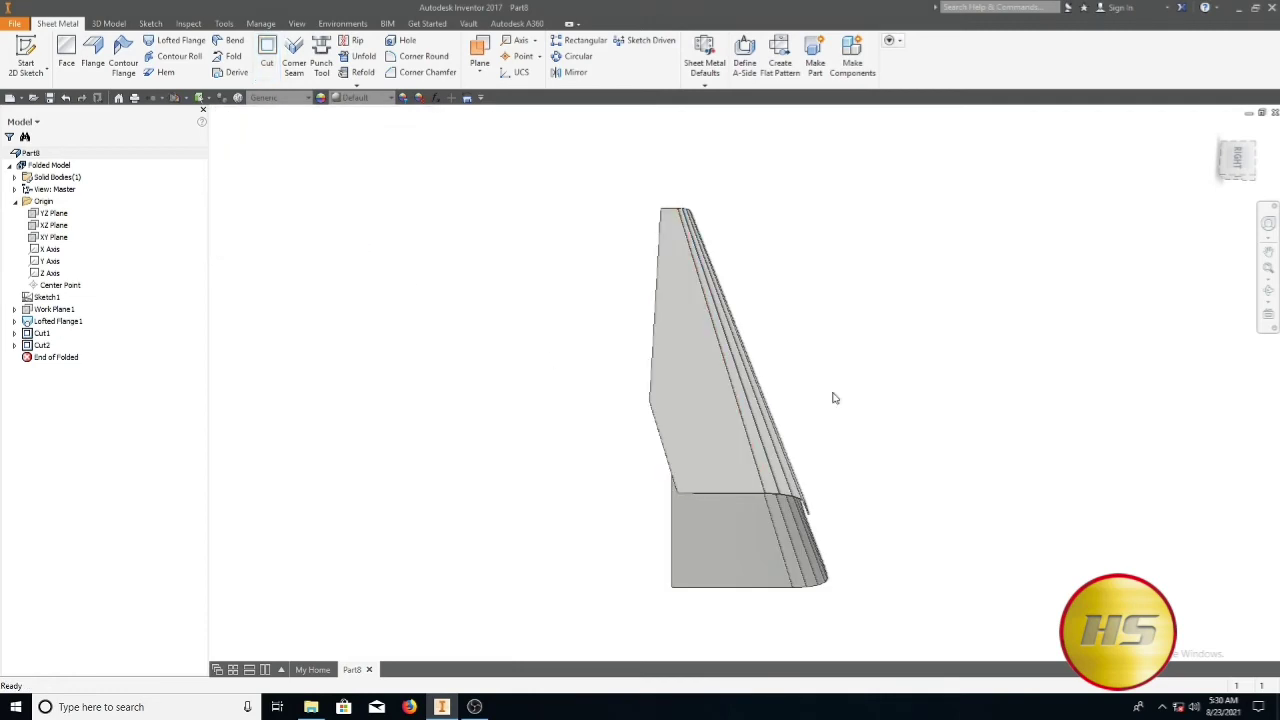
# Create a work plane midway between the two side flange faces
pyautogui.click(1268, 290)
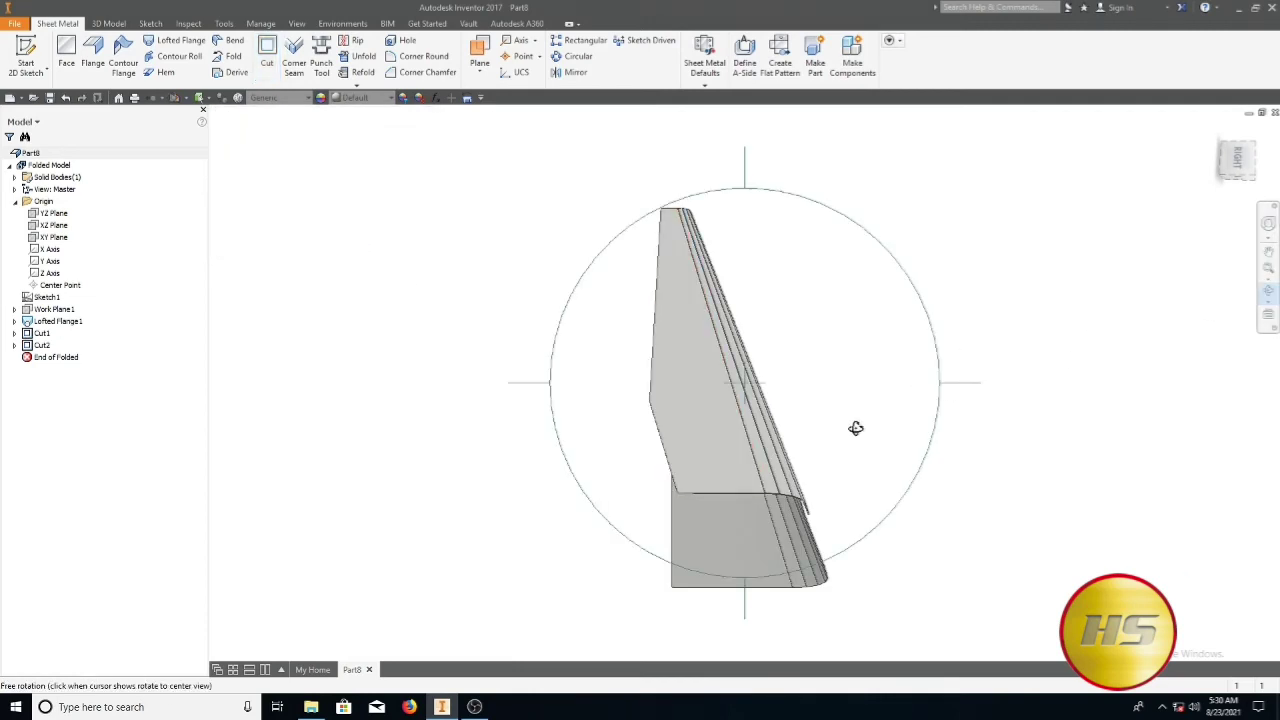
pyautogui.moveTo(854, 429); pyautogui.dragTo(855, 463)
pyautogui.rightClick(866, 455)
pyautogui.click(780, 443)
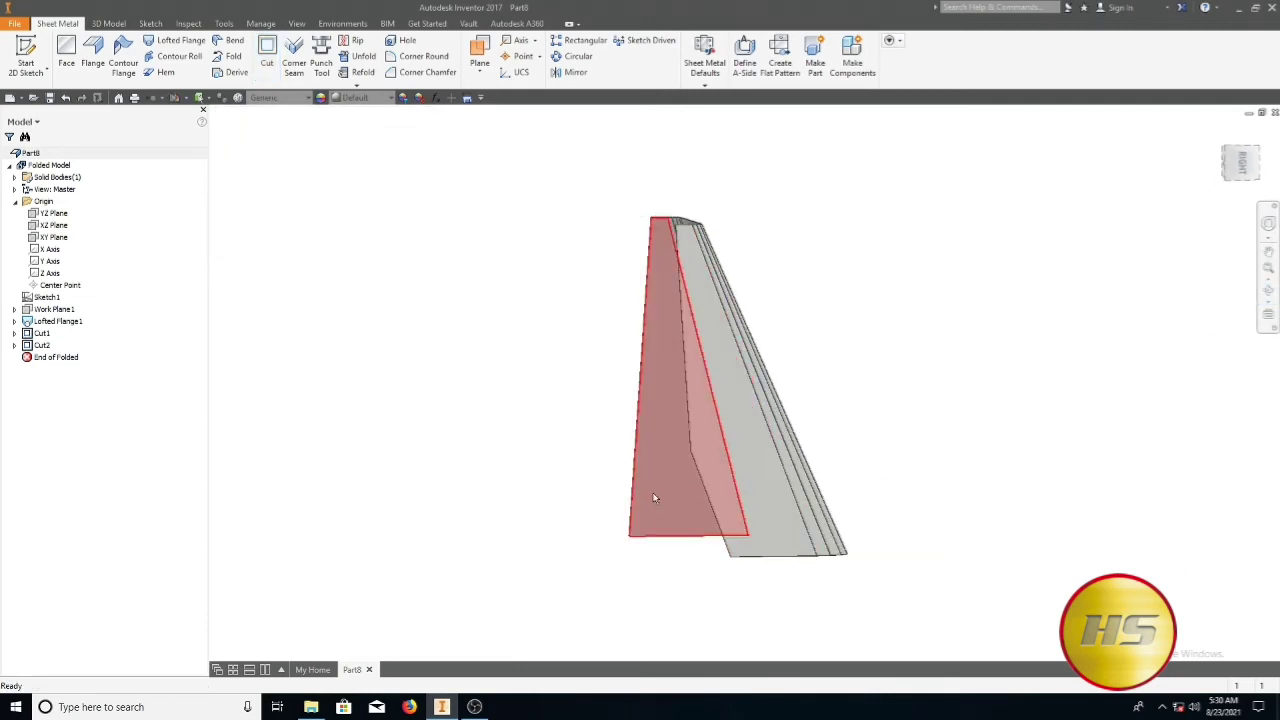
pyautogui.click(479, 55)
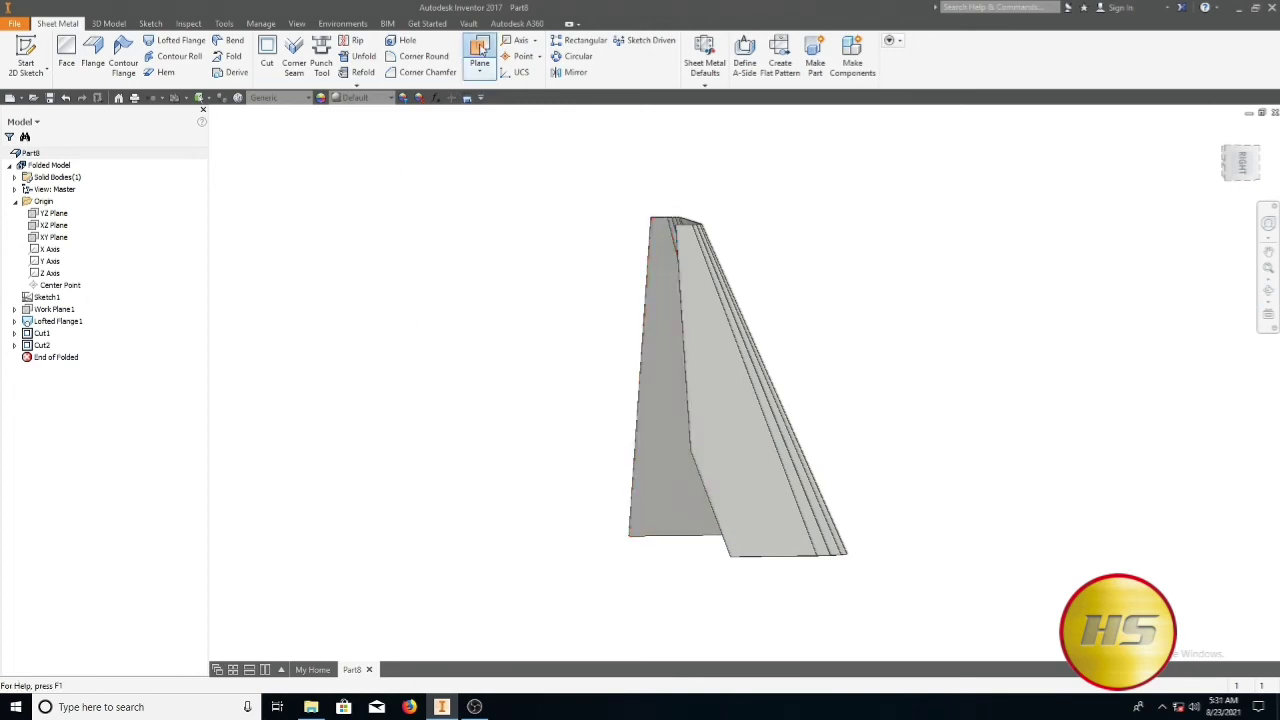
pyautogui.click(706, 366)
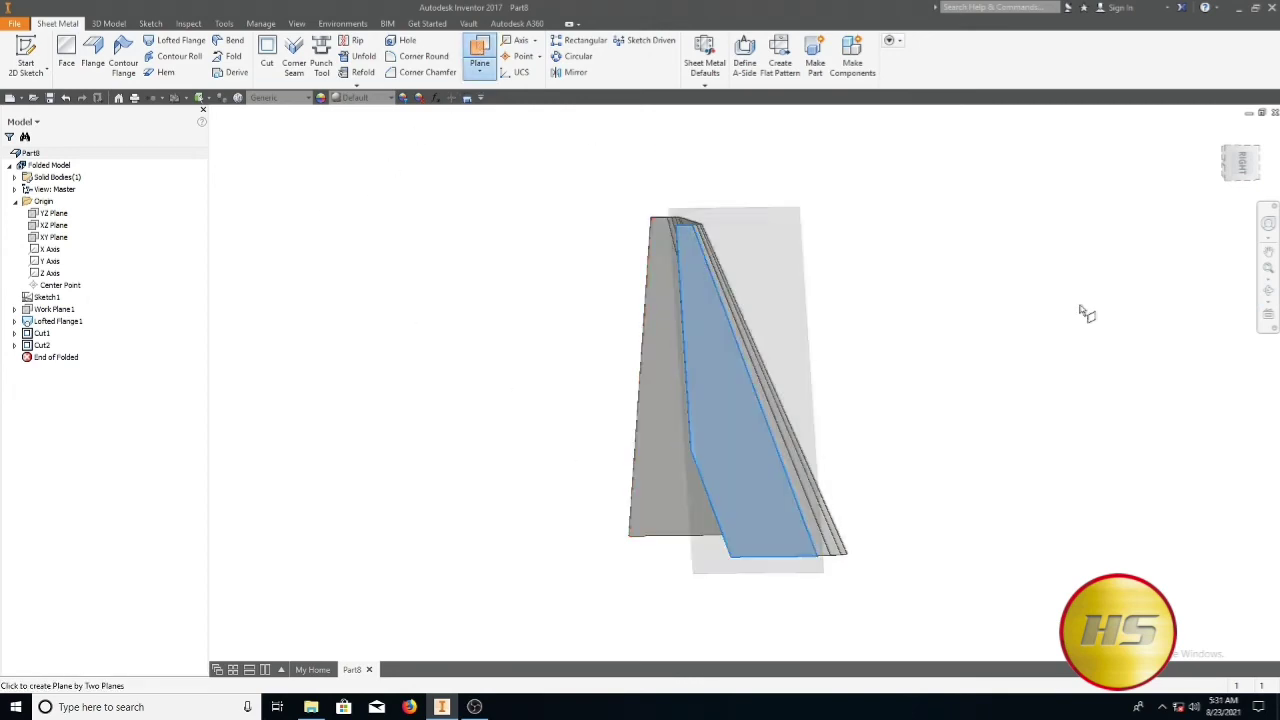
pyautogui.click(1268, 290)
pyautogui.moveTo(1086, 414); pyautogui.dragTo(1020, 417)
pyautogui.rightClick(943, 412)
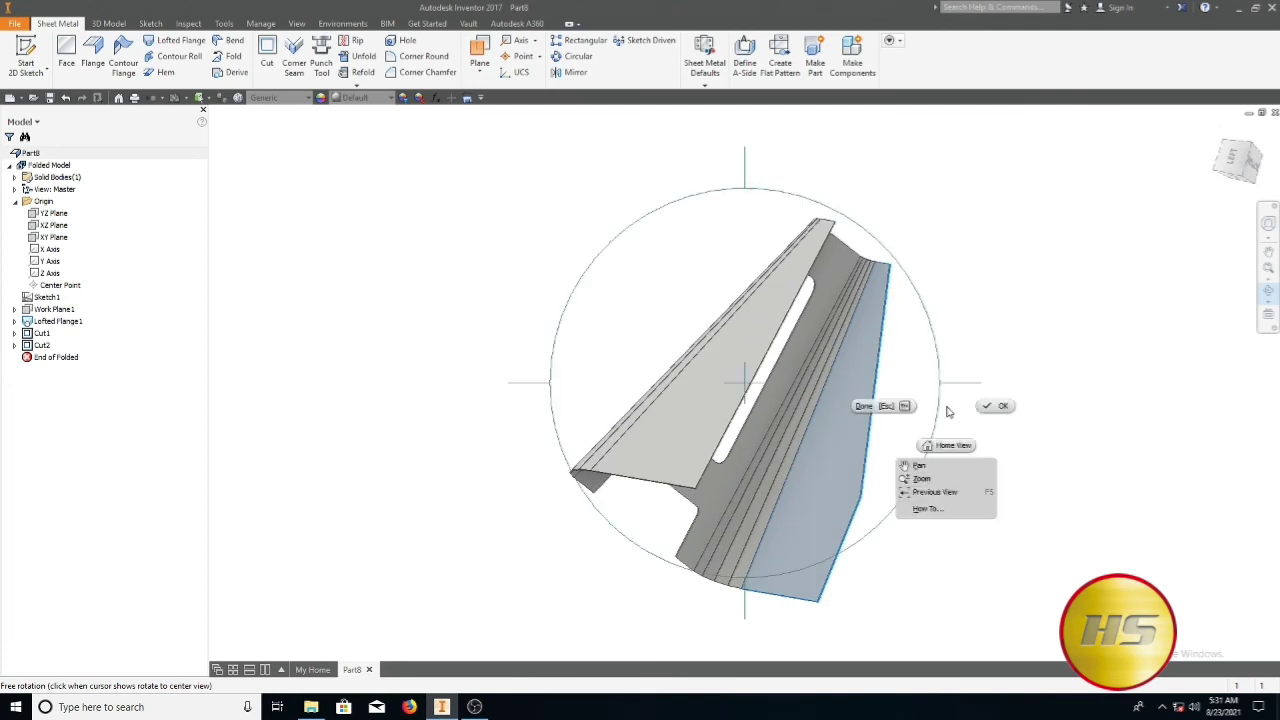
pyautogui.click(965, 441)
pyautogui.click(708, 398)
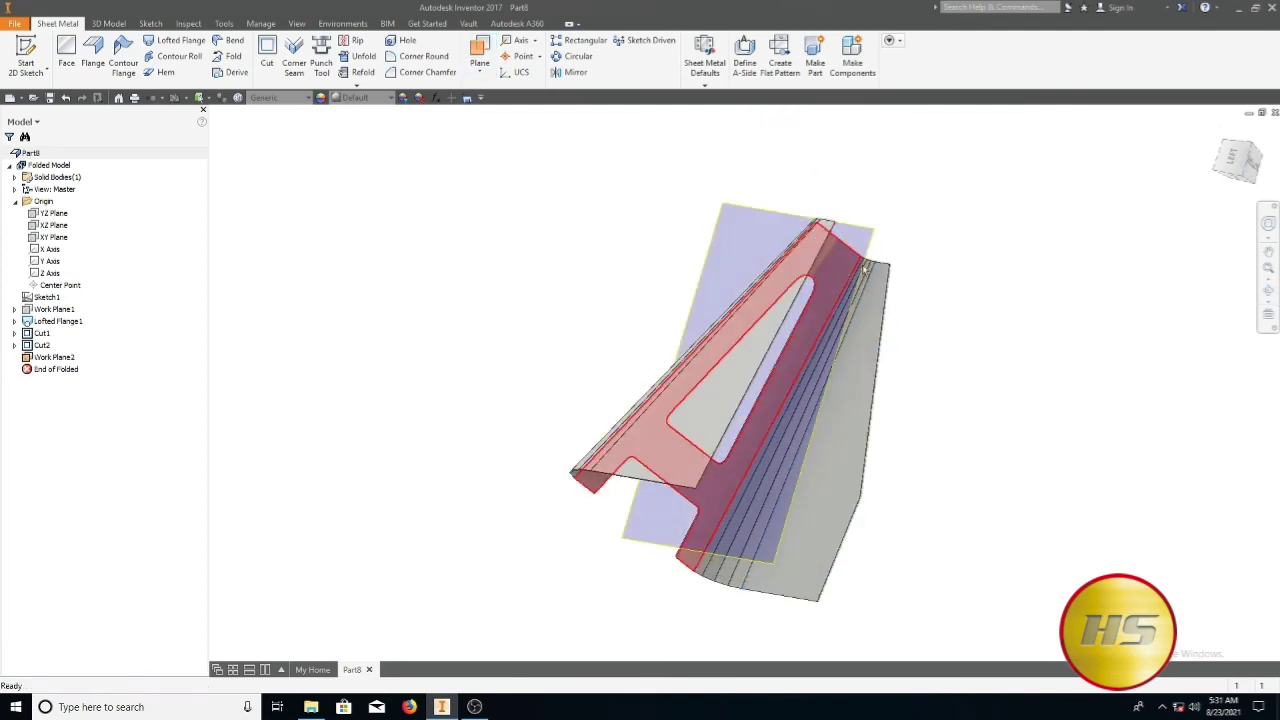
pyautogui.press('F6')
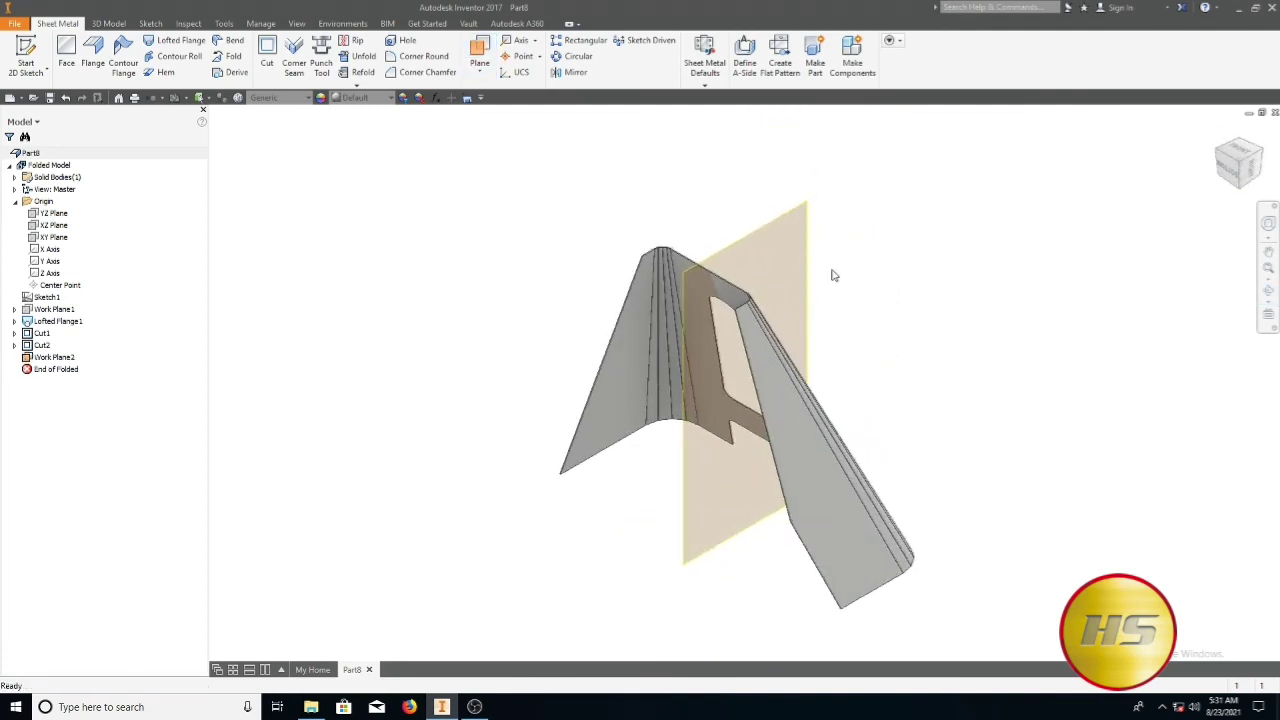
# Mirror the triangular corner cut to the opposite side flange about the middle work plane
pyautogui.click(570, 72)
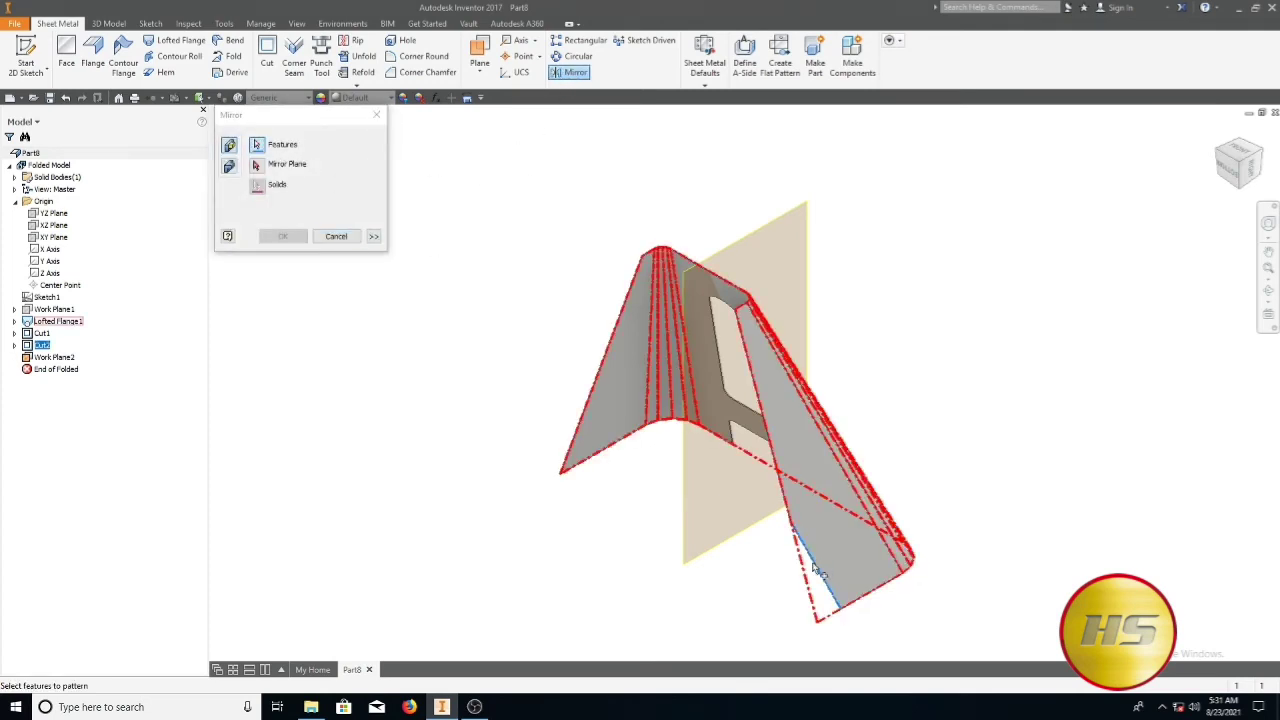
pyautogui.click(700, 330)
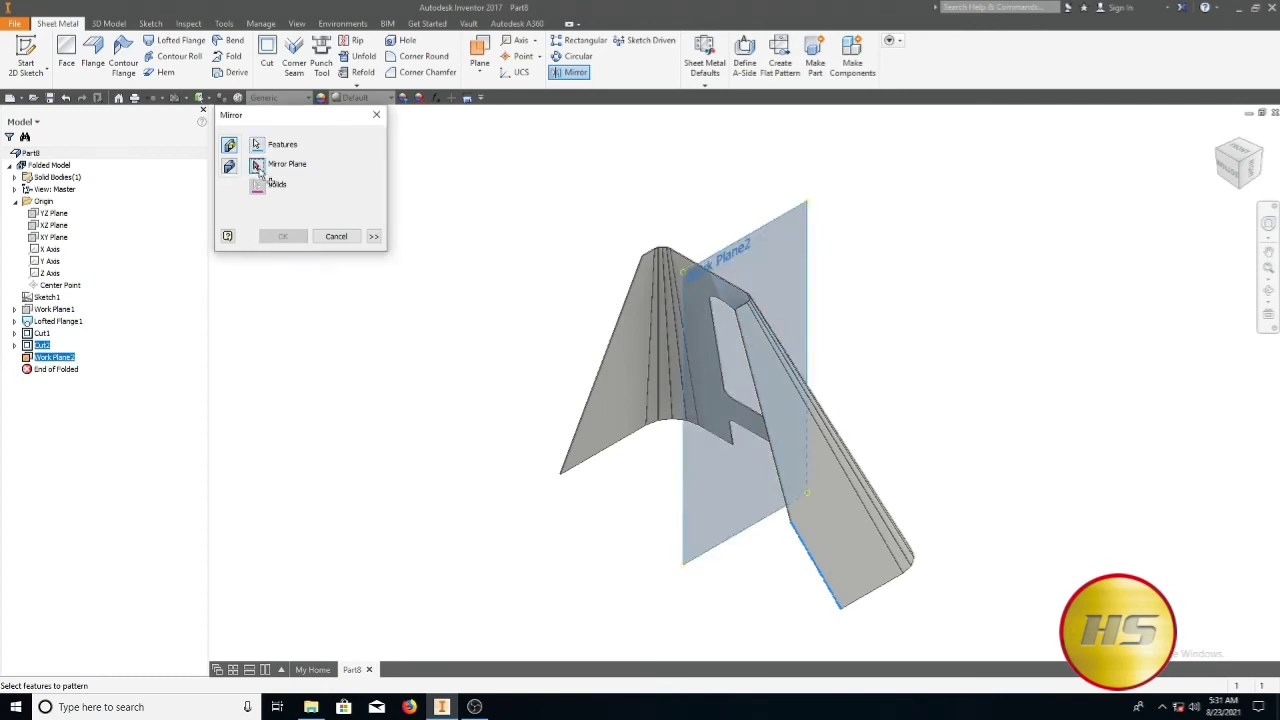
pyautogui.click(256, 164)
pyautogui.click(685, 527)
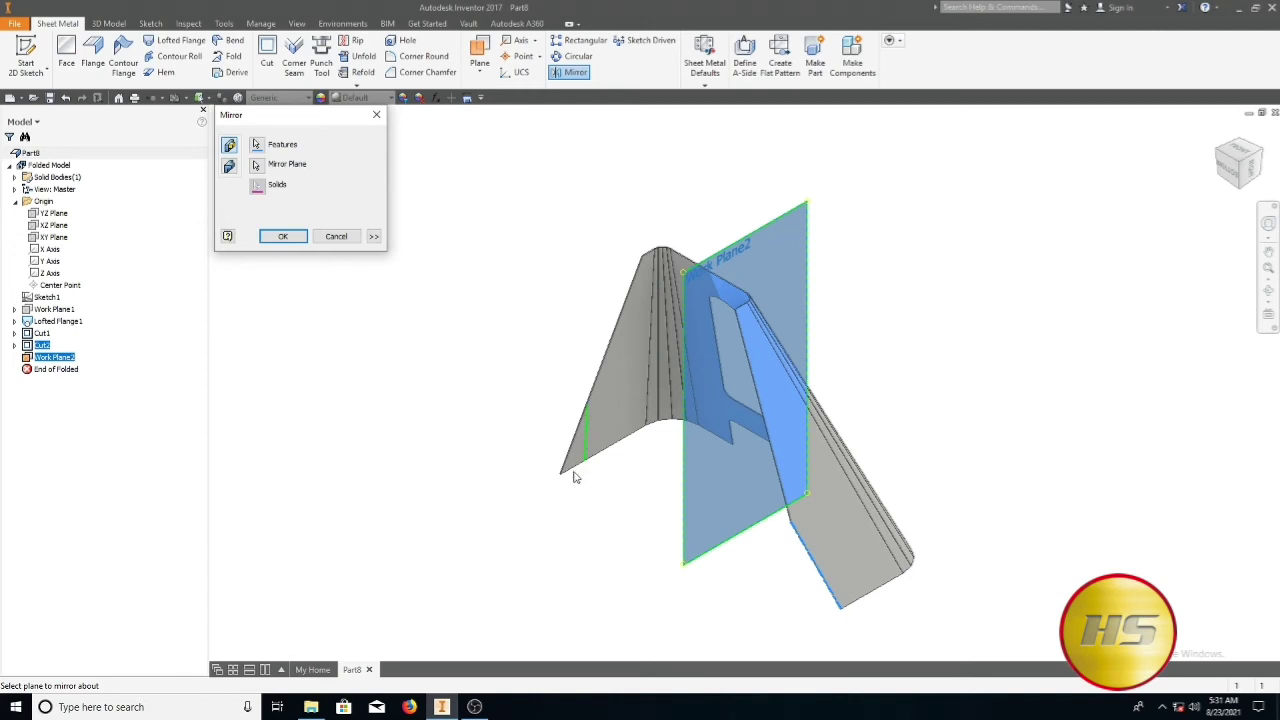
pyautogui.click(284, 237)
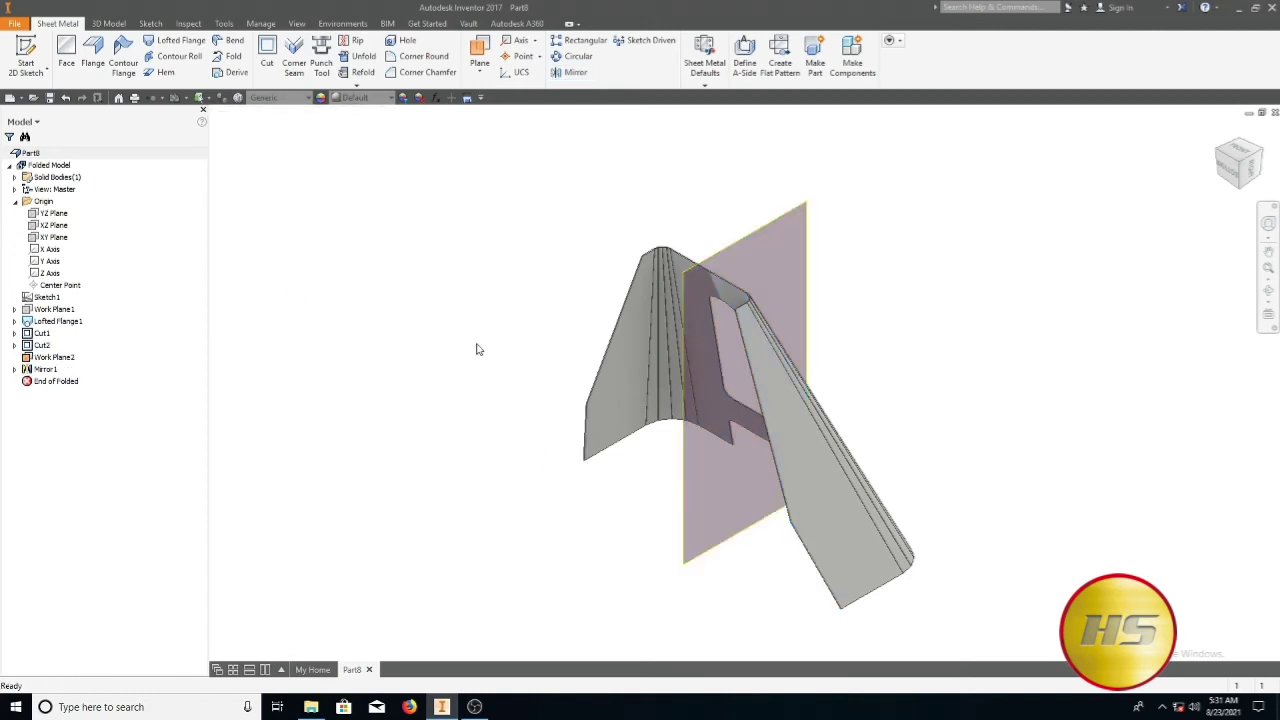
# Start a sketch on the middle work plane and project the top edge of the side flange
pyautogui.scroll(3, 561, 507)
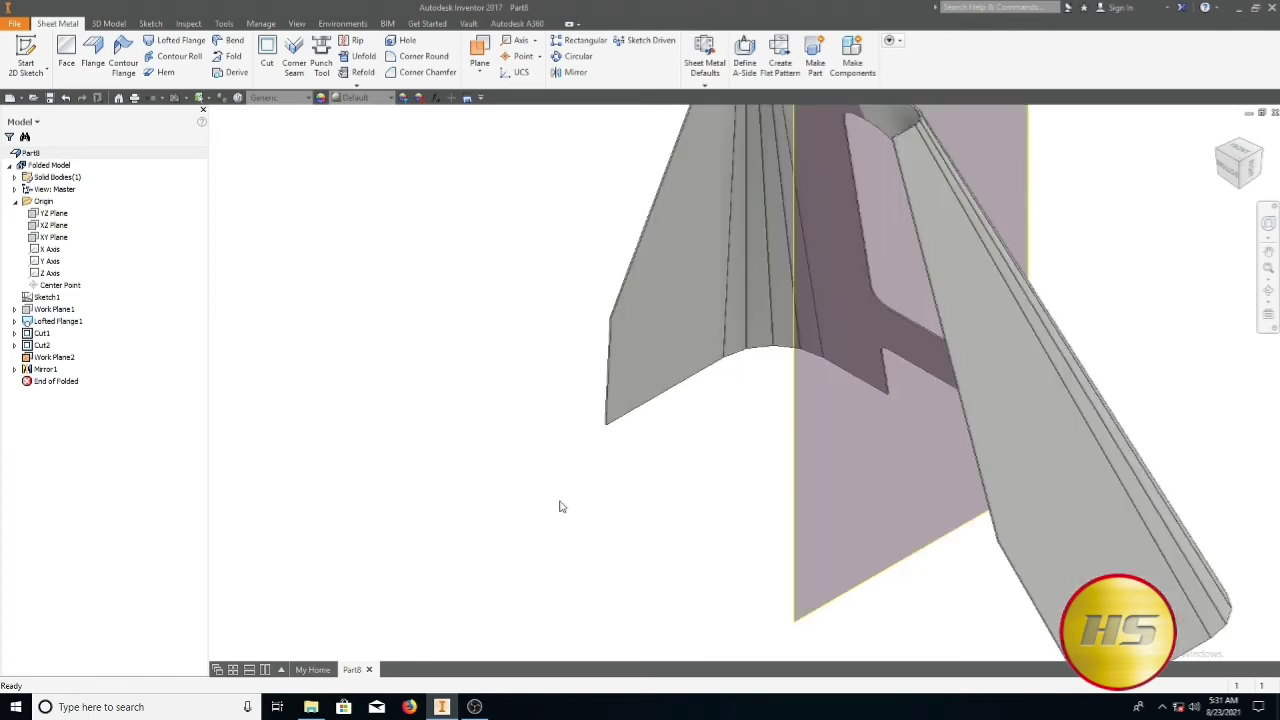
pyautogui.scroll(-3, 561, 507)
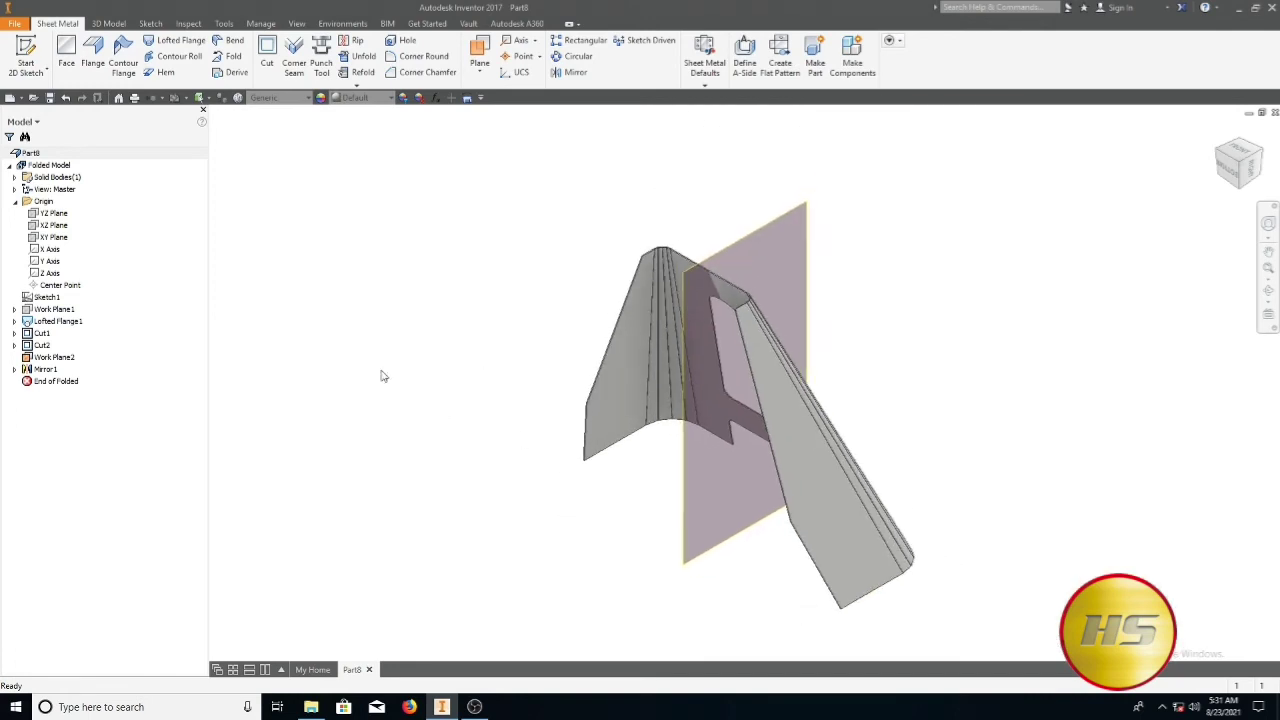
pyautogui.click(682, 428)
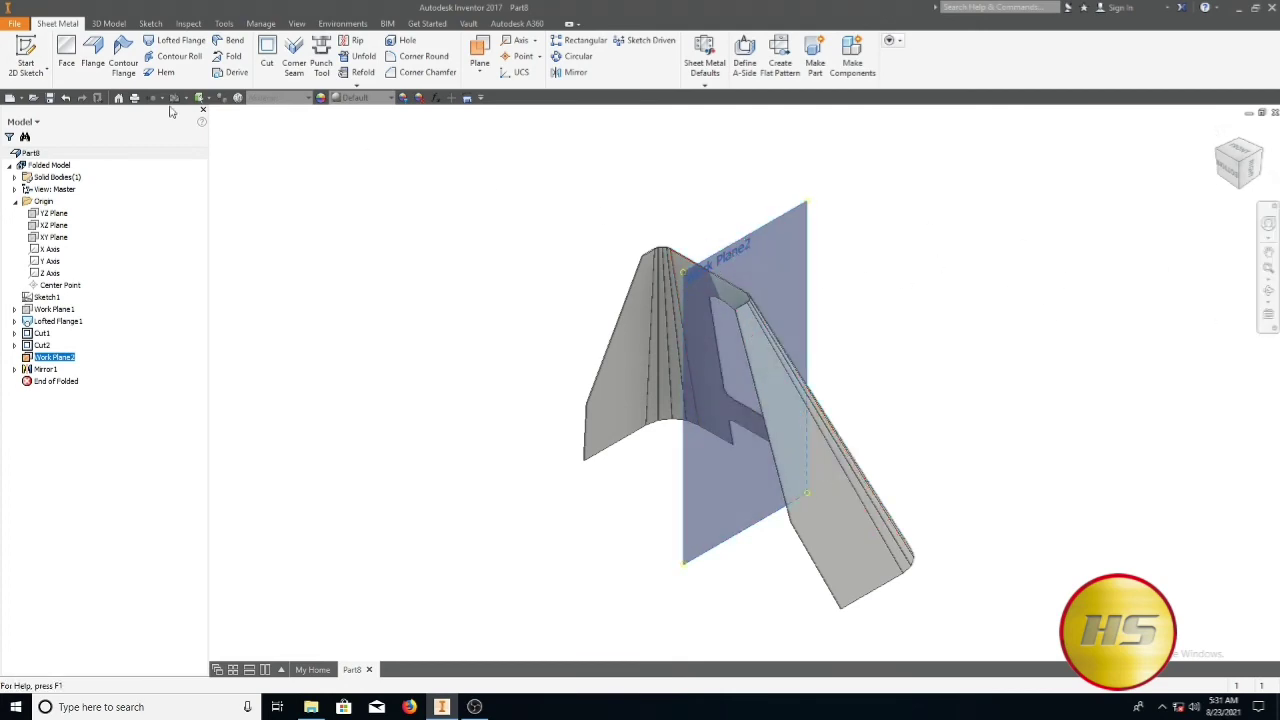
pyautogui.click(27, 48)
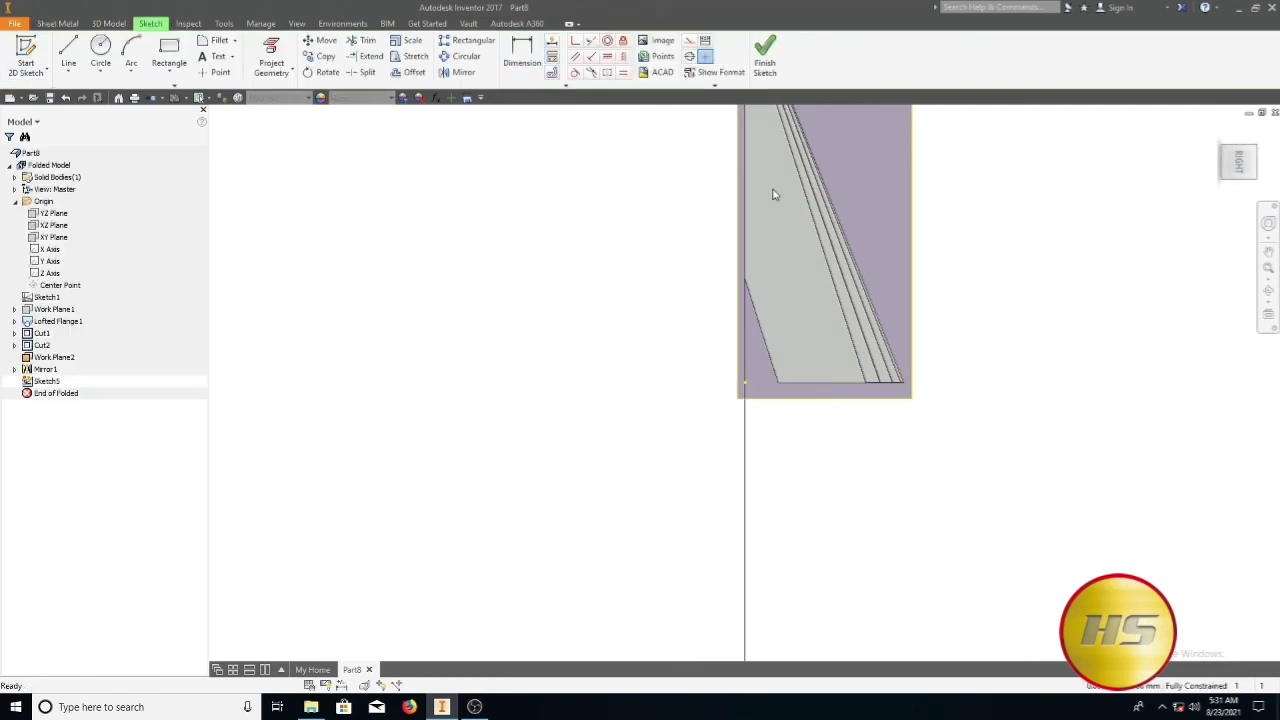
pyautogui.moveTo(771, 189); pyautogui.dragTo(553, 425, button='middle')
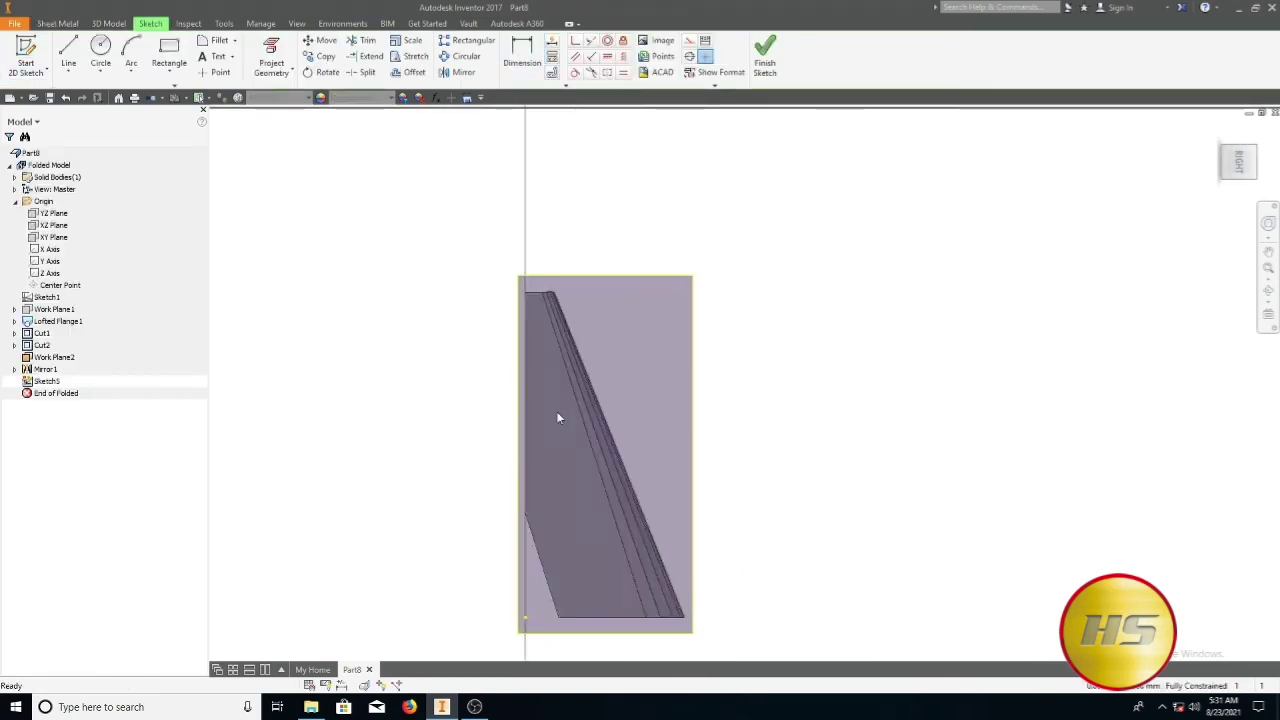
pyautogui.scroll(-4, 553, 293)
pyautogui.scroll(-2, 553, 295)
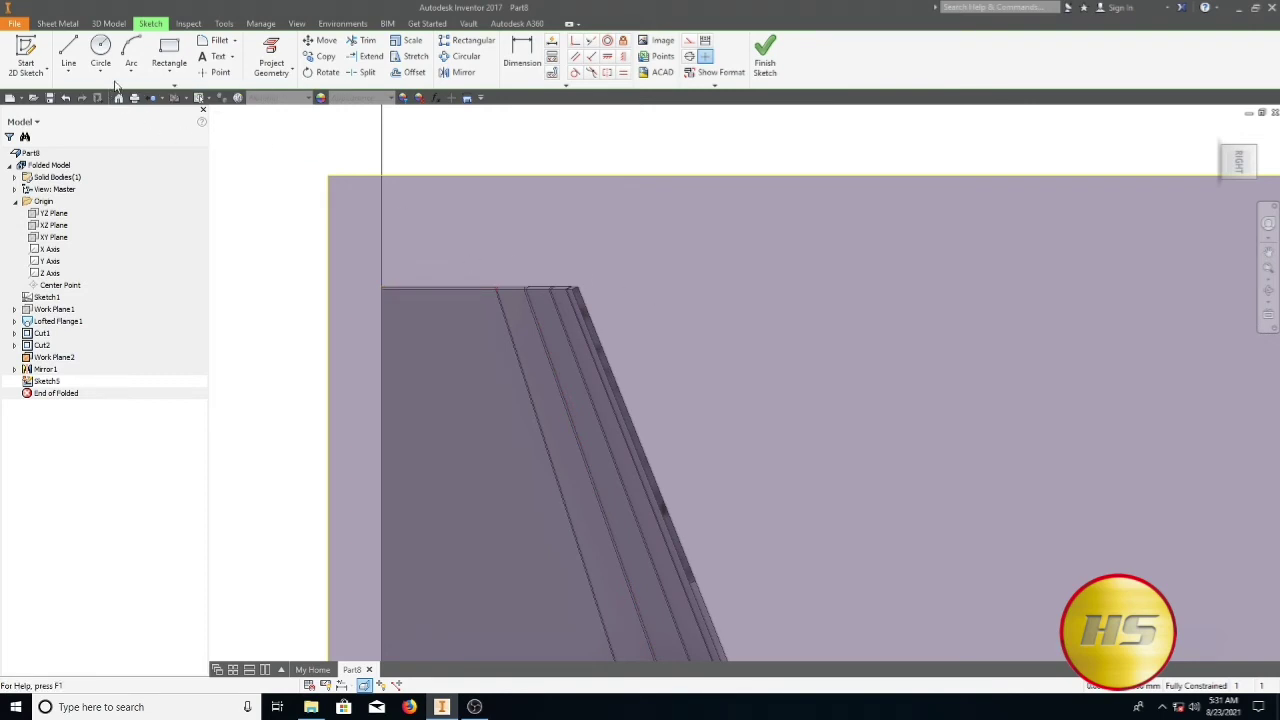
pyautogui.click(271, 58)
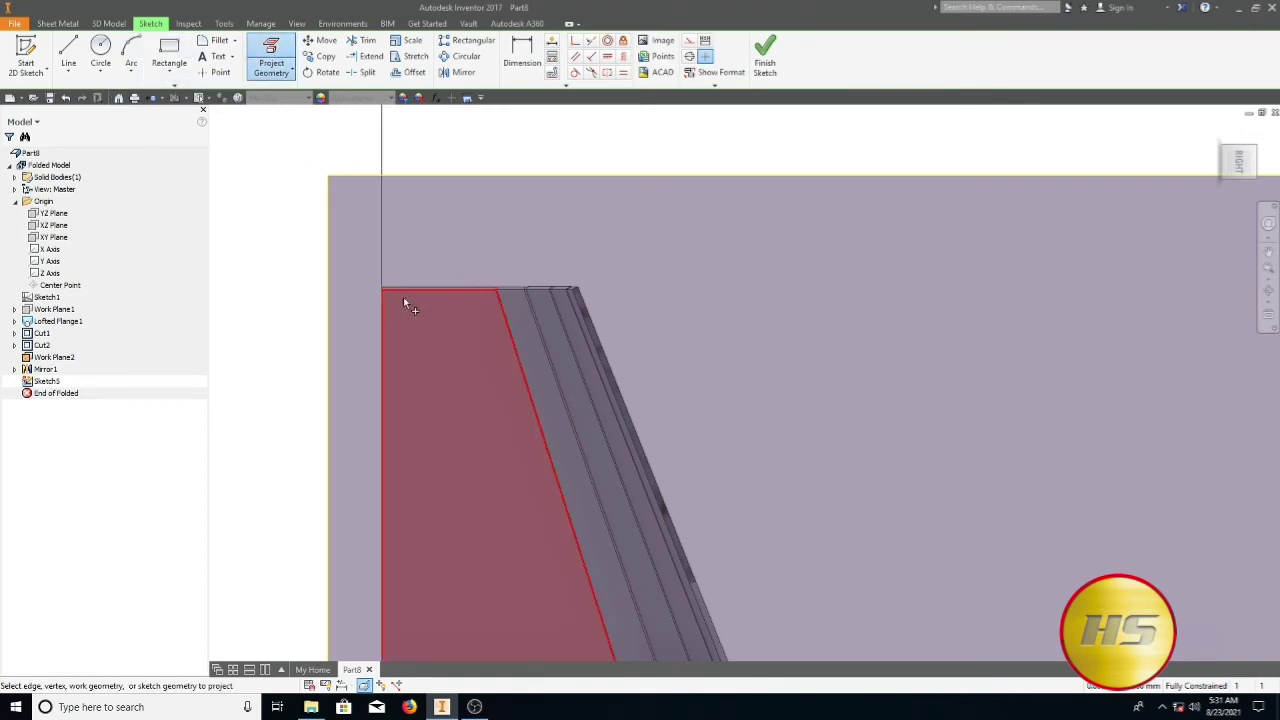
pyautogui.scroll(-2, 386, 298)
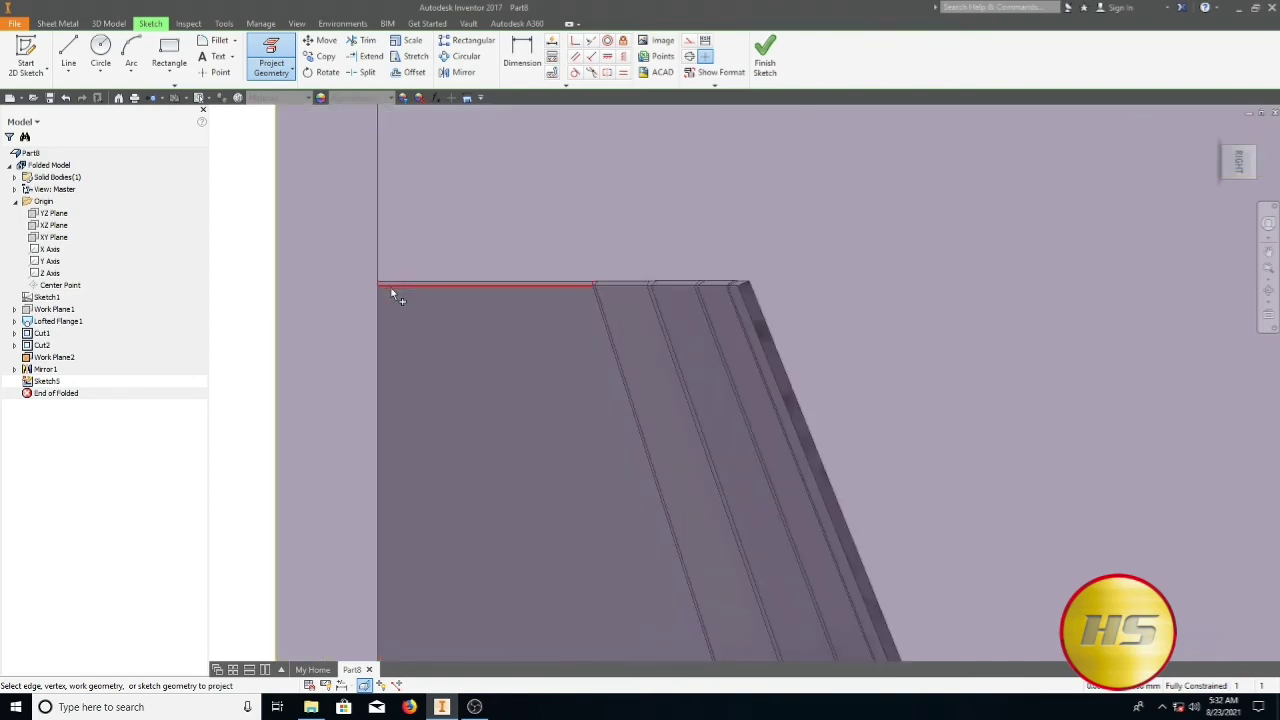
pyautogui.click(389, 286)
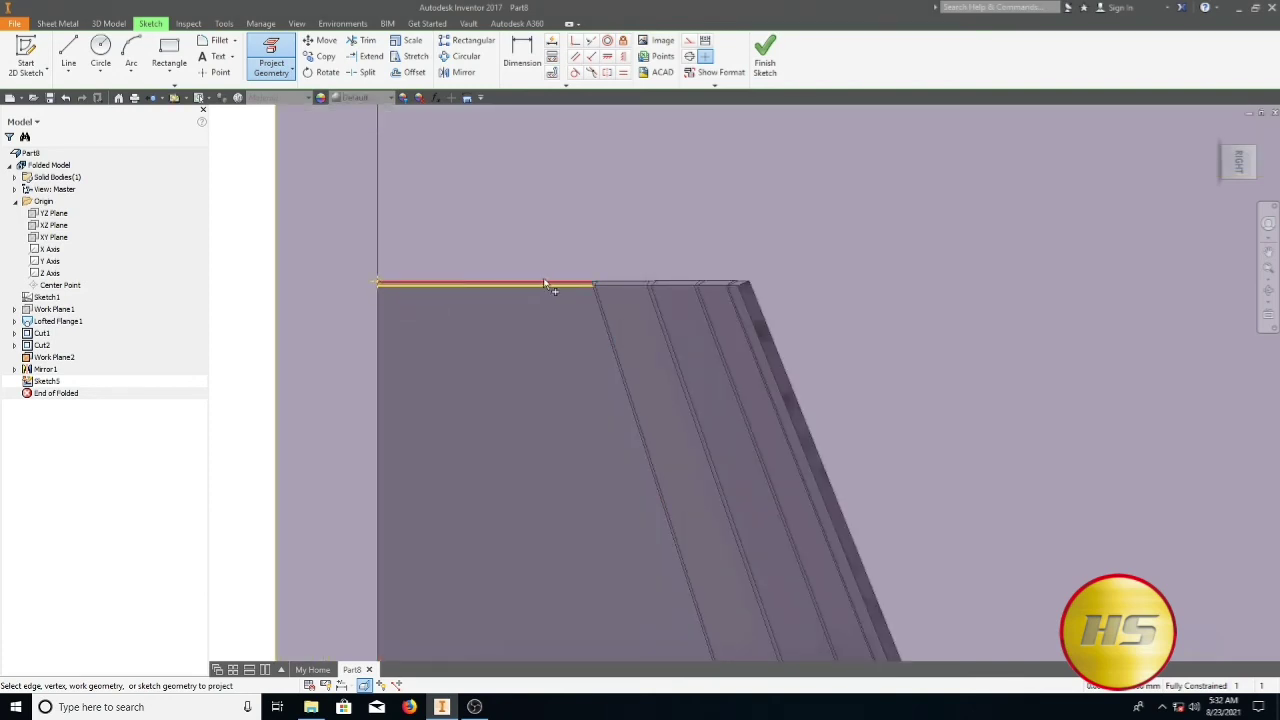
pyautogui.scroll(1, 391, 262)
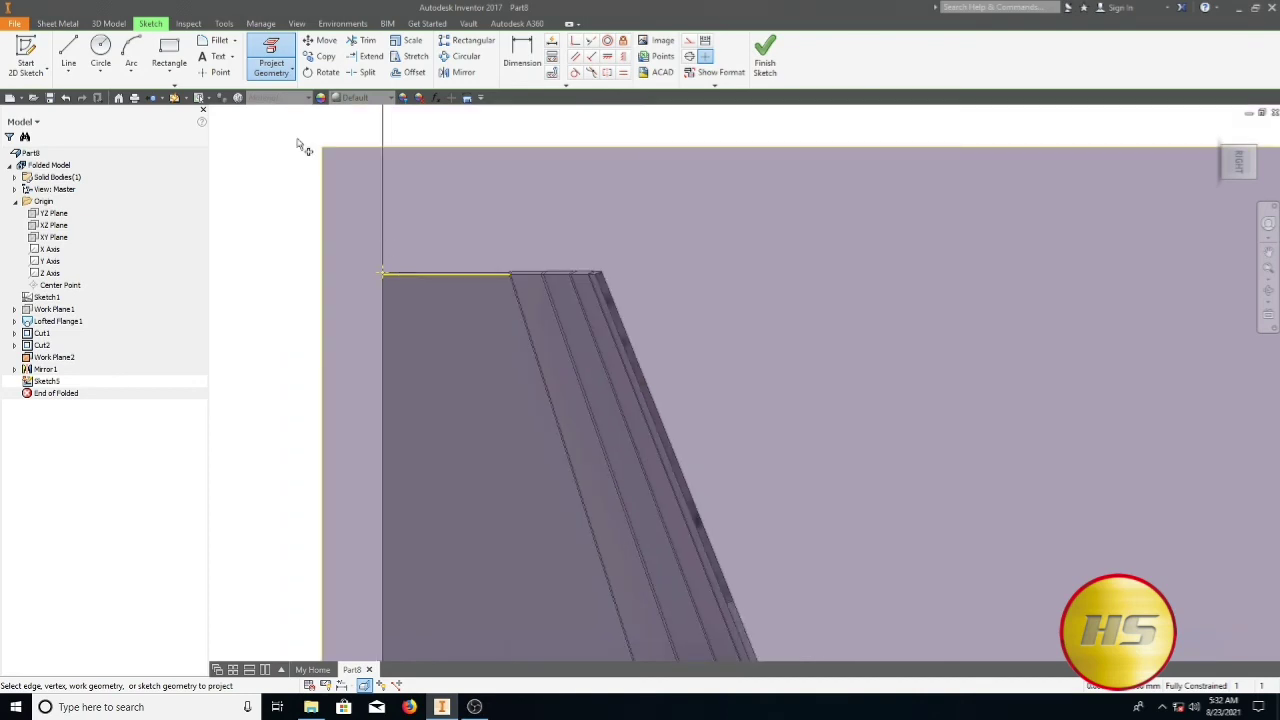
# Draw a two-point rectangle upward from the outer end of the projected edge, extending past the flange's top, and finish the sketch
pyautogui.click(169, 55)
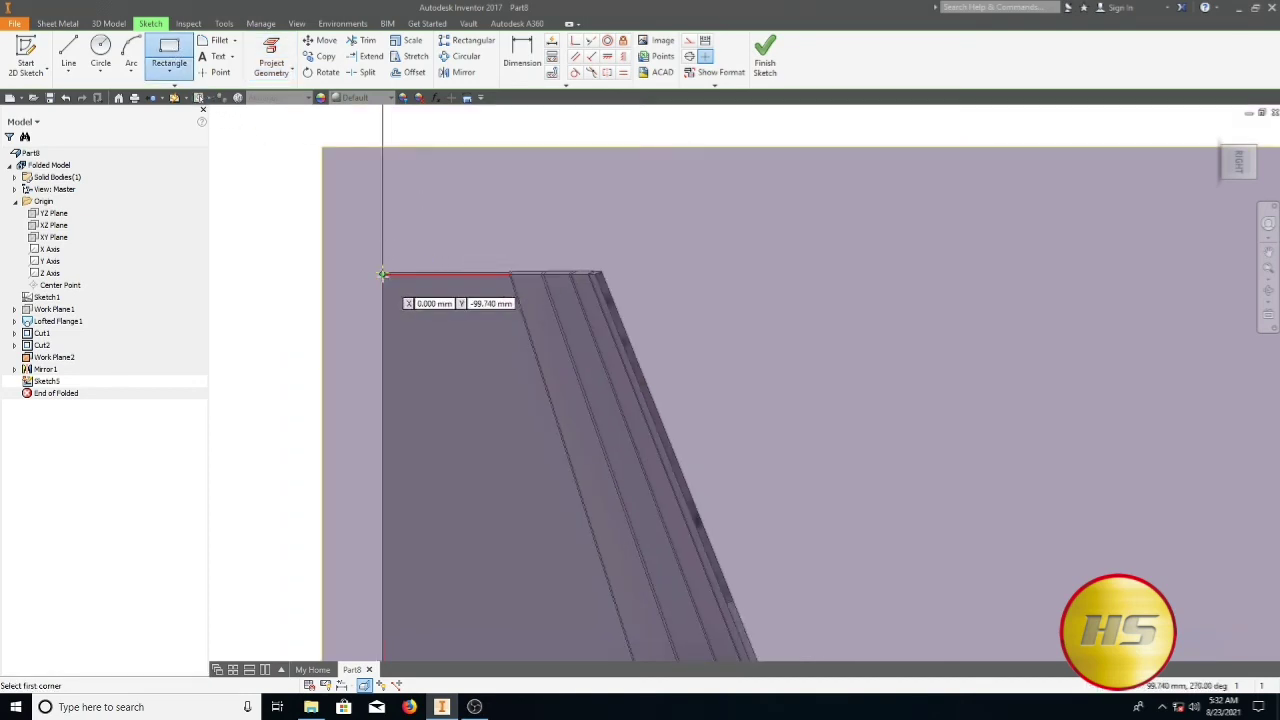
pyautogui.scroll(-2, 400, 270)
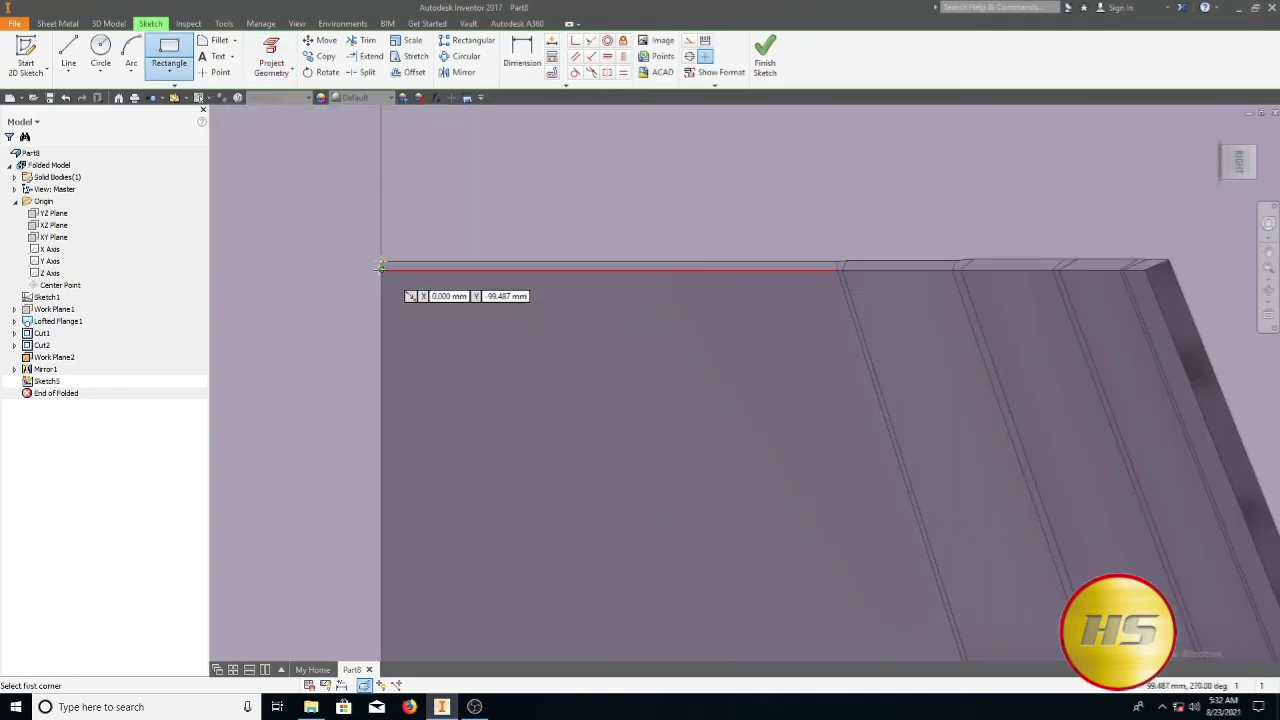
pyautogui.click(383, 266)
pyautogui.scroll(2, 690, 226)
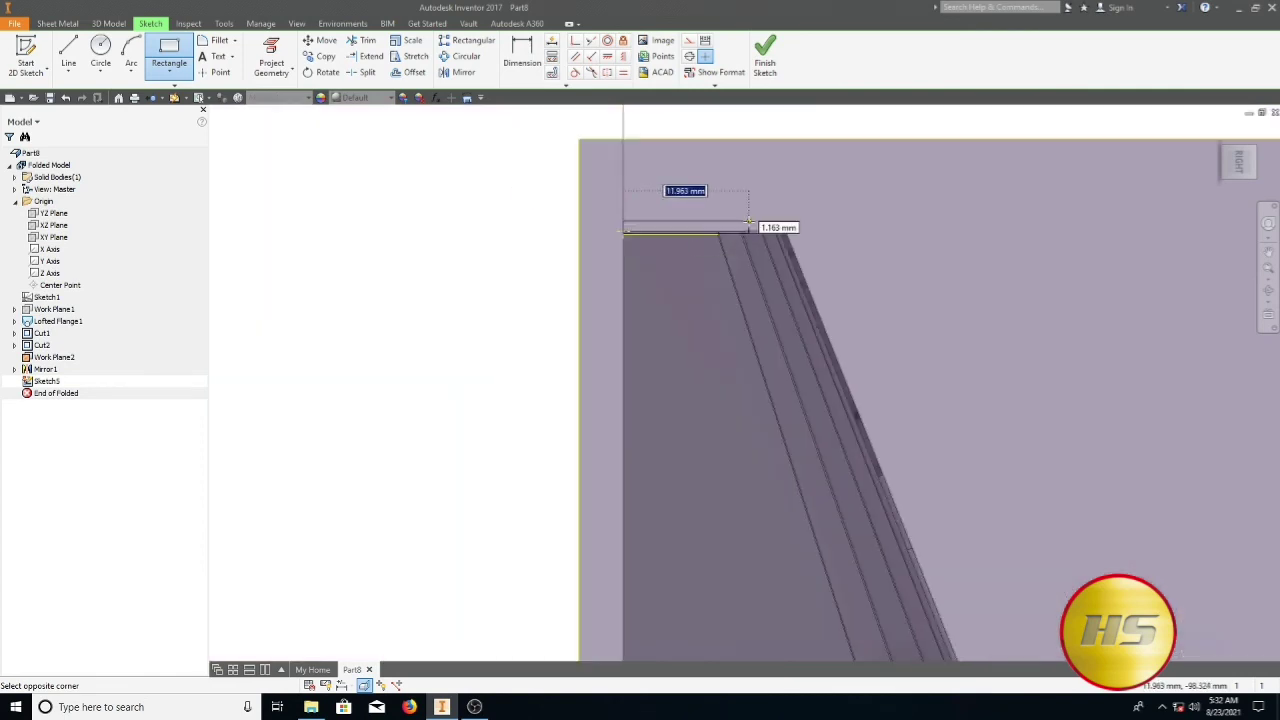
pyautogui.click(720, 231)
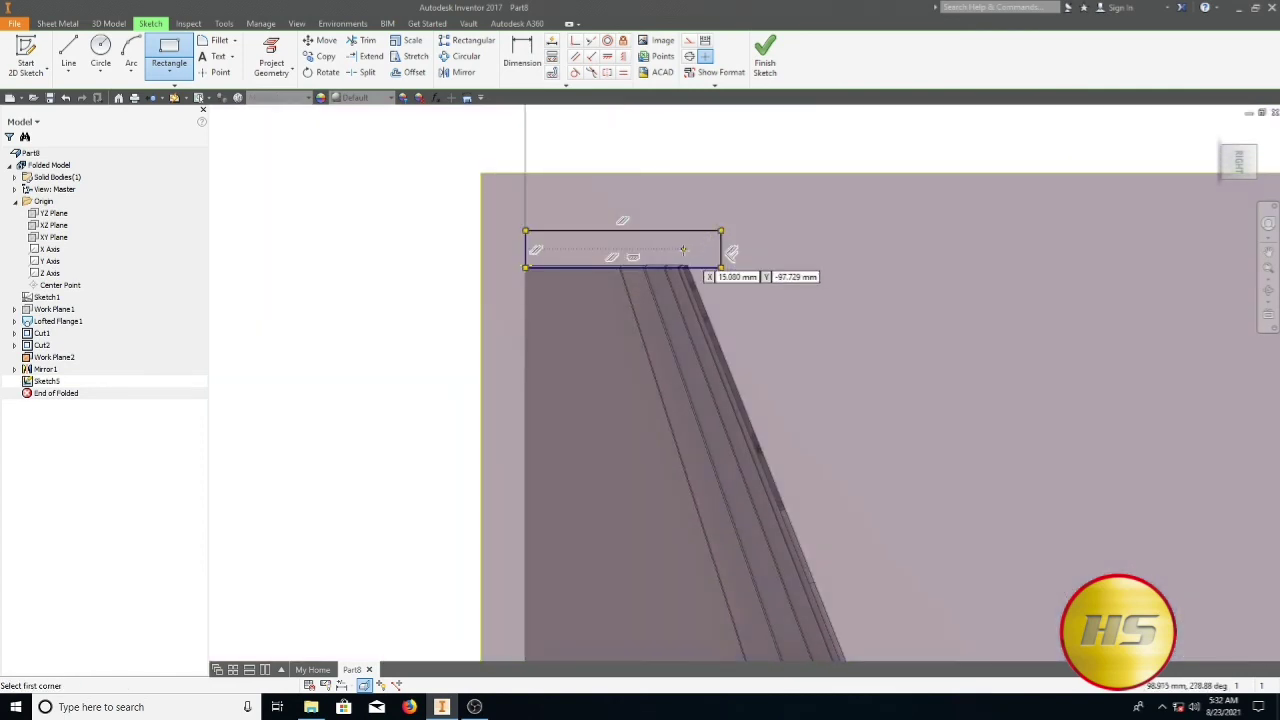
pyautogui.scroll(-2, 685, 266)
pyautogui.scroll(1, 685, 266)
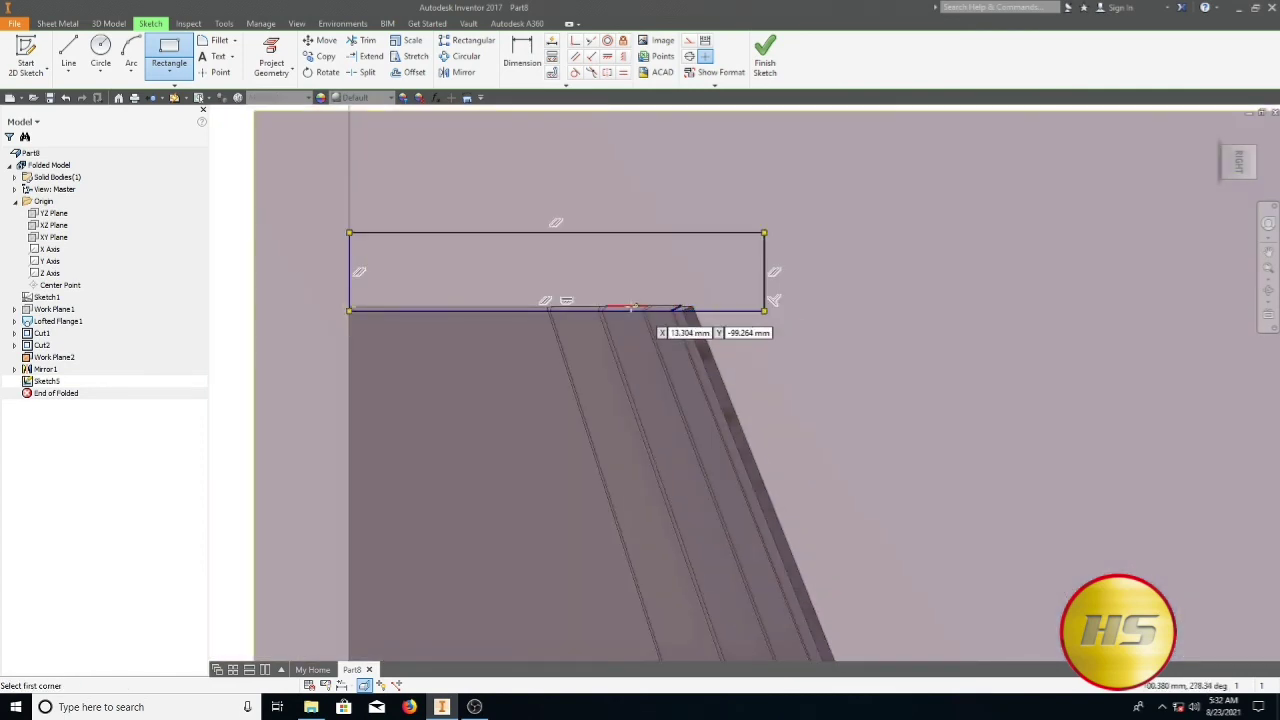
pyautogui.scroll(-1, 620, 310)
pyautogui.scroll(2, 520, 311)
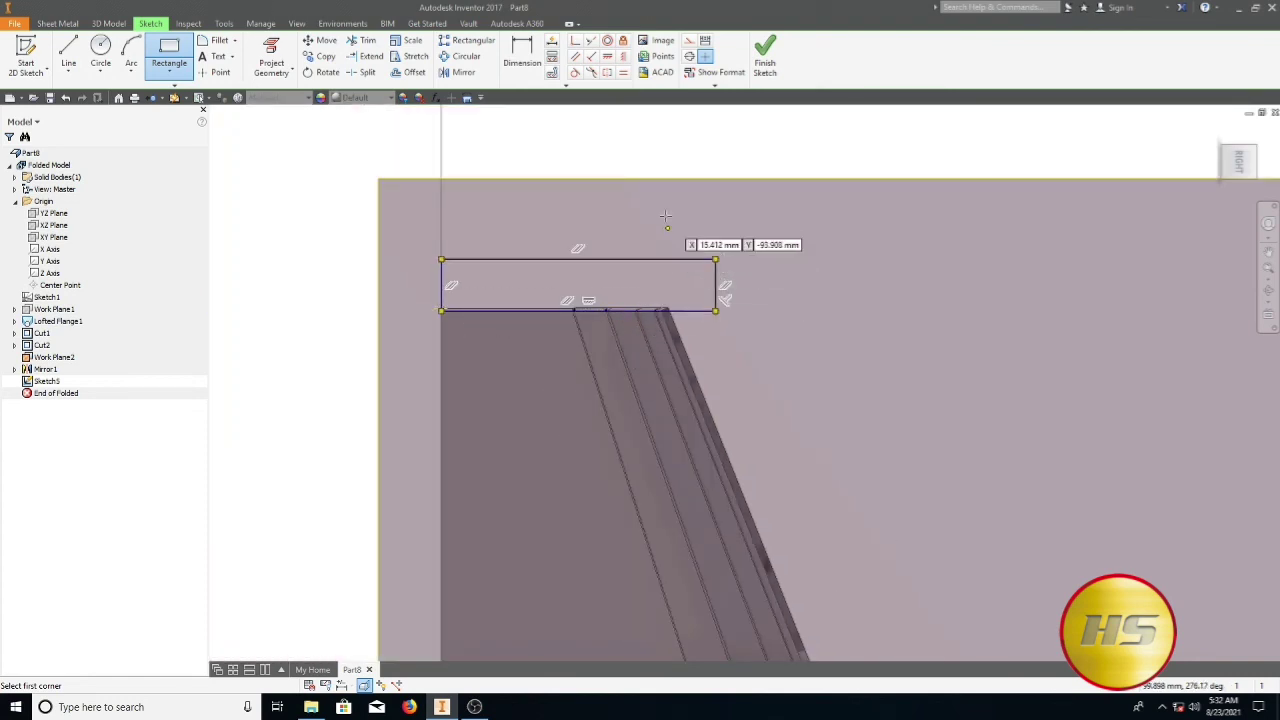
pyautogui.click(765, 55)
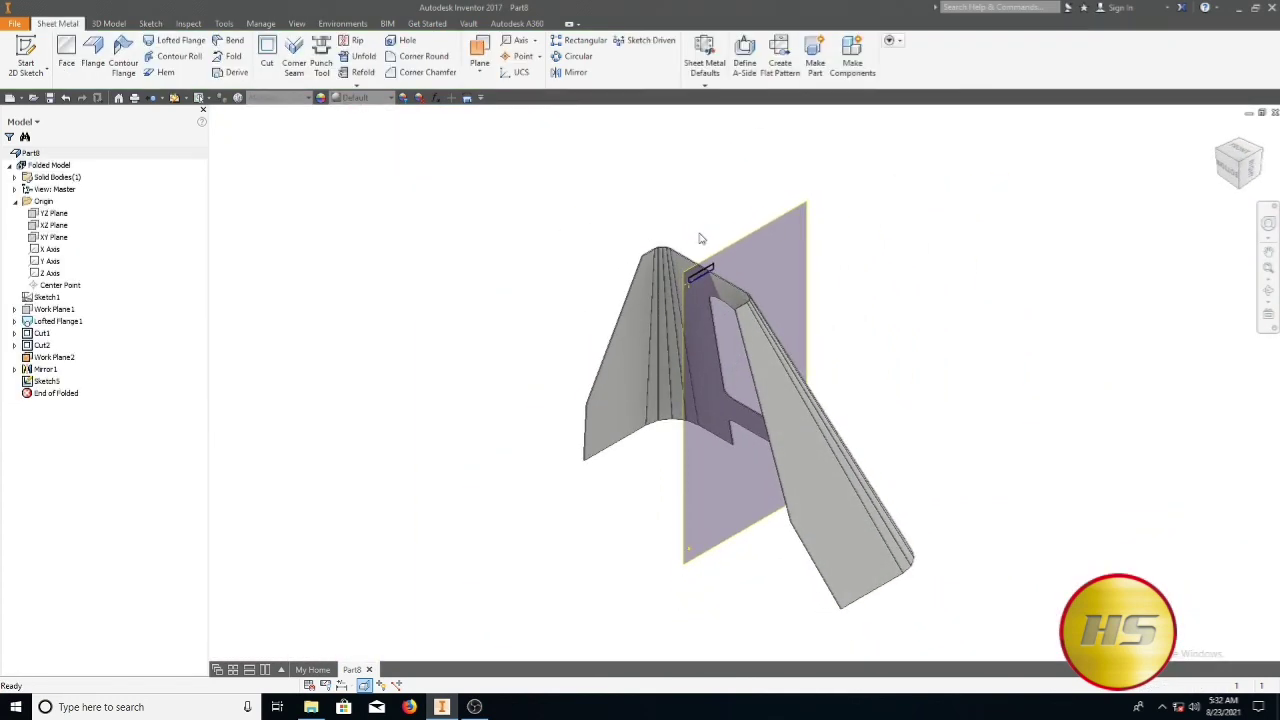
# Cut the rectangle profile through all material, symmetrically in both directions, to trim the top of the lofted flange
pyautogui.click(268, 55)
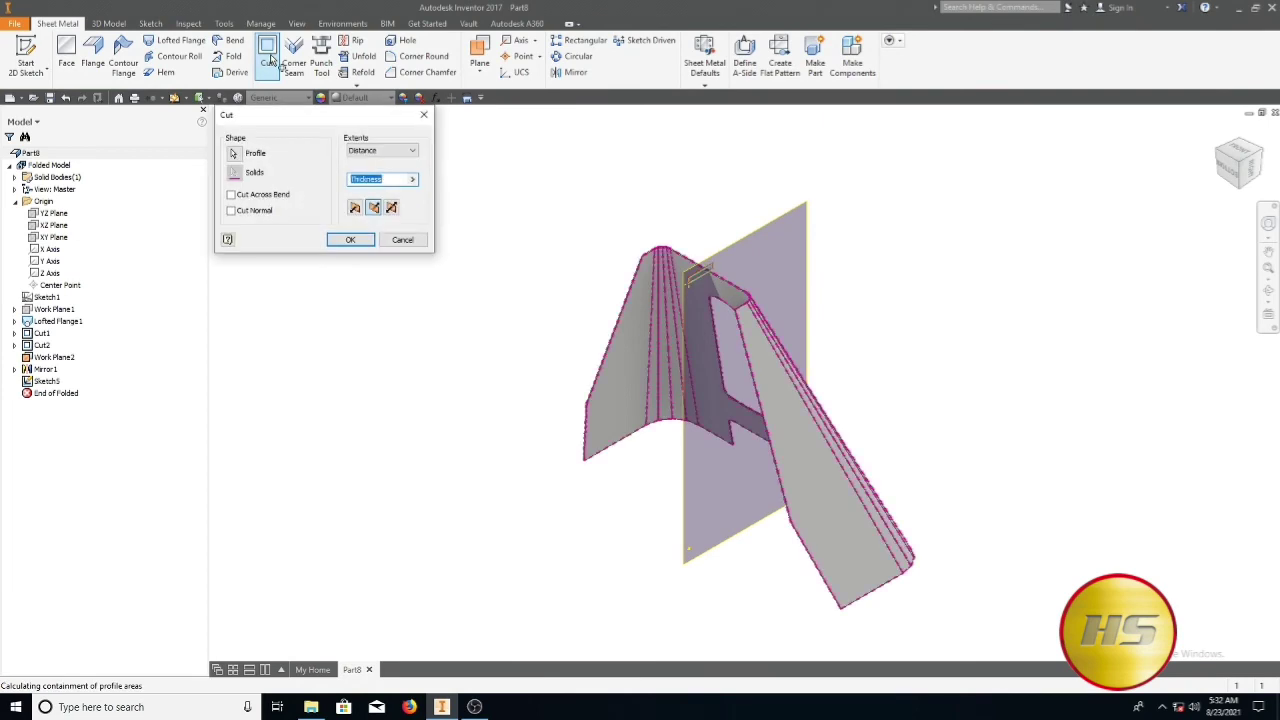
pyautogui.scroll(-2, 710, 287)
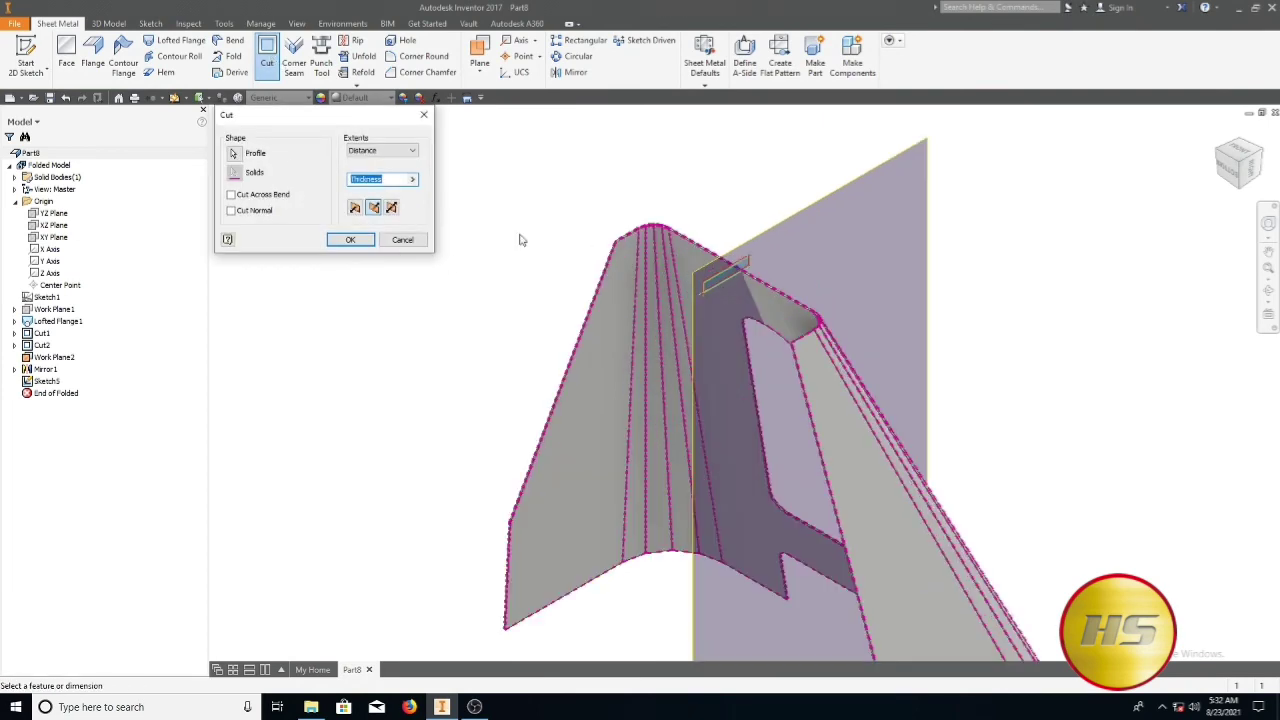
pyautogui.click(406, 152)
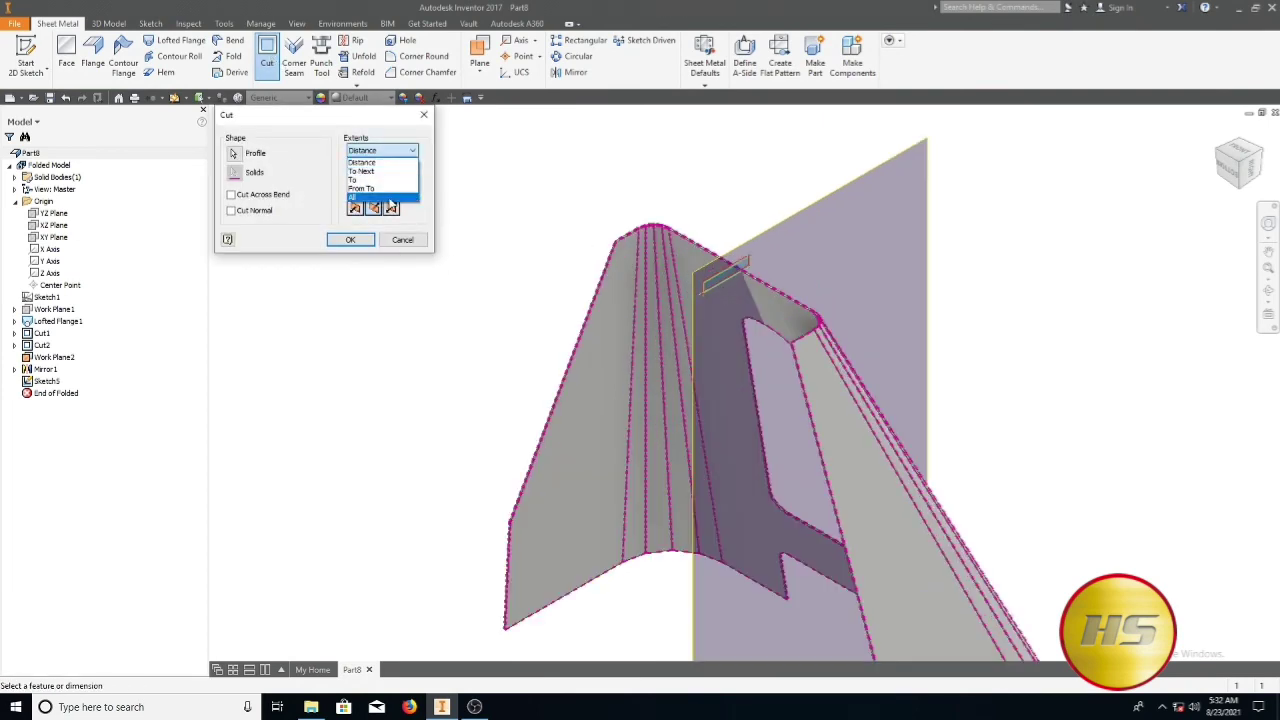
pyautogui.click(382, 197)
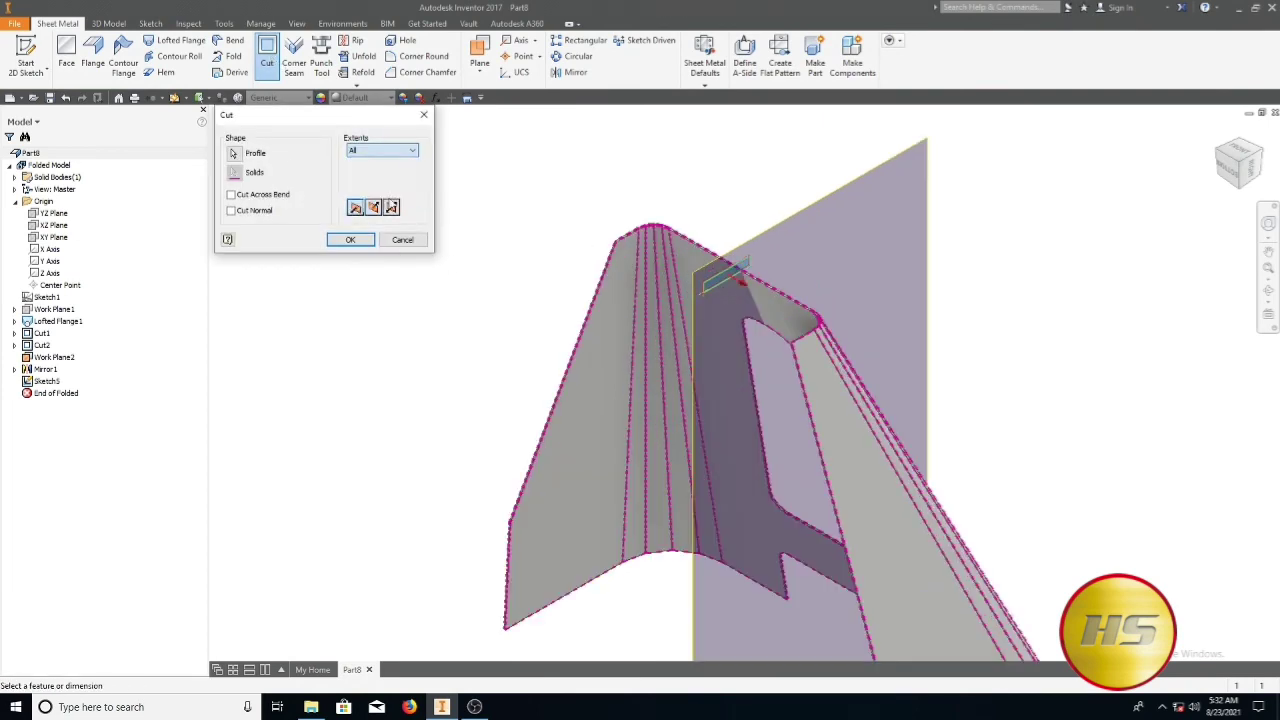
pyautogui.click(391, 207)
pyautogui.click(348, 240)
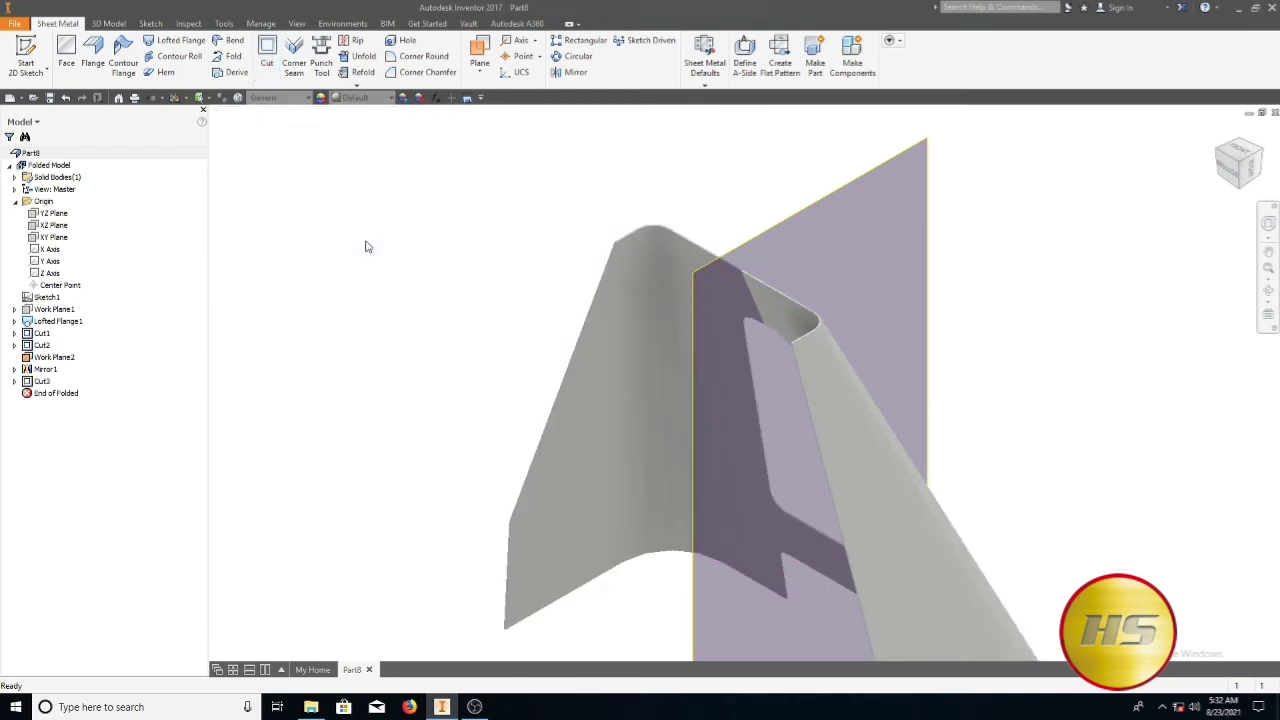
pyautogui.scroll(-6, 820, 318)
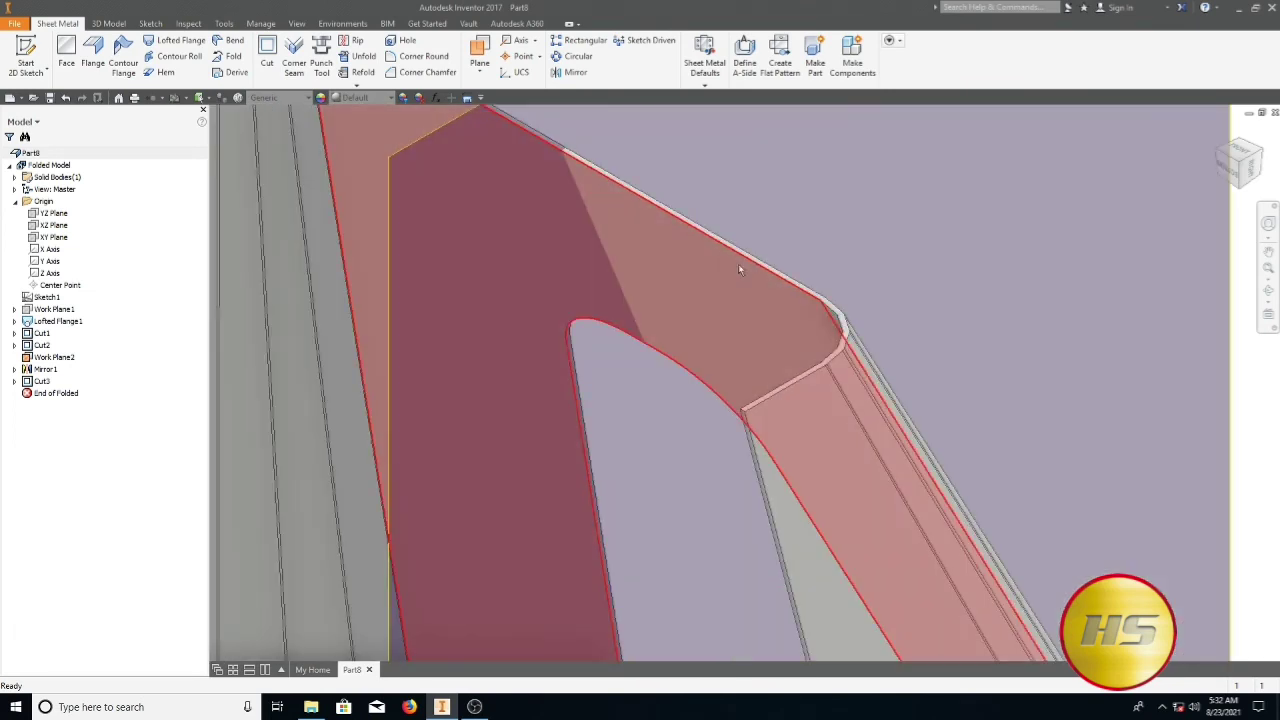
pyautogui.scroll(5, 661, 287)
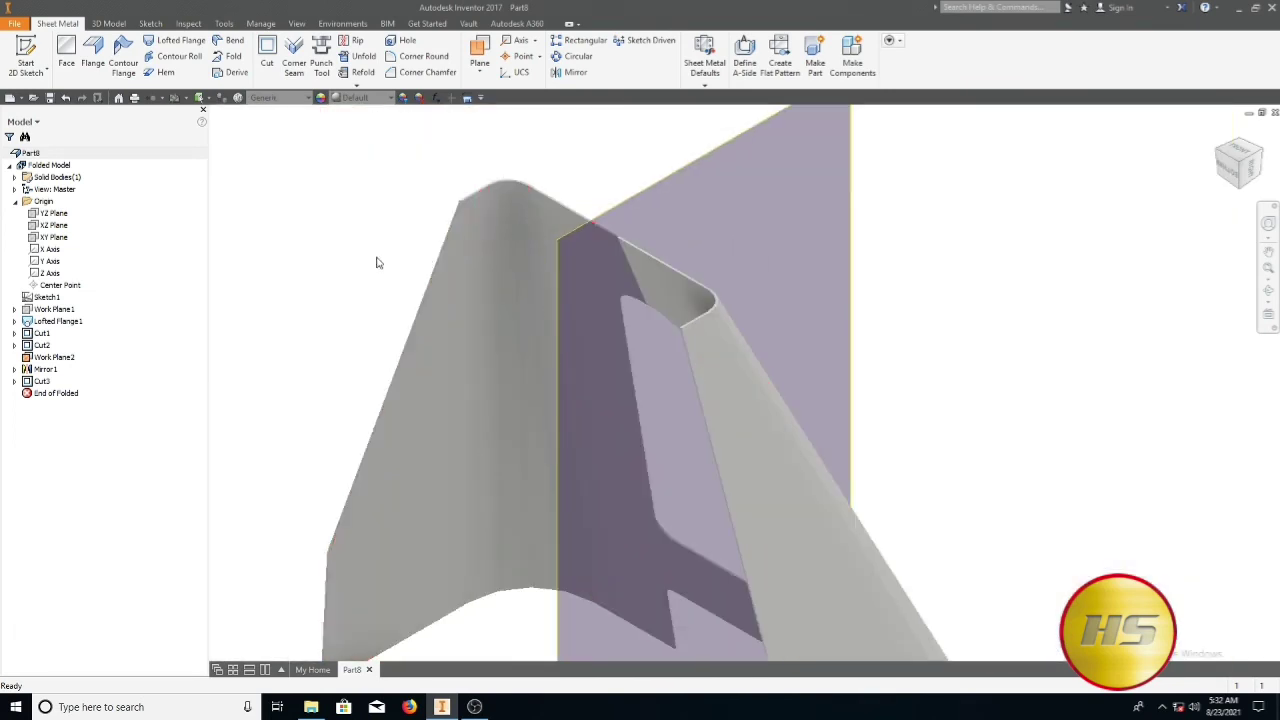
# Hide the middle work plane and its mirrored copy inside the mirror feature's occurrence
pyautogui.rightClick(60, 357)
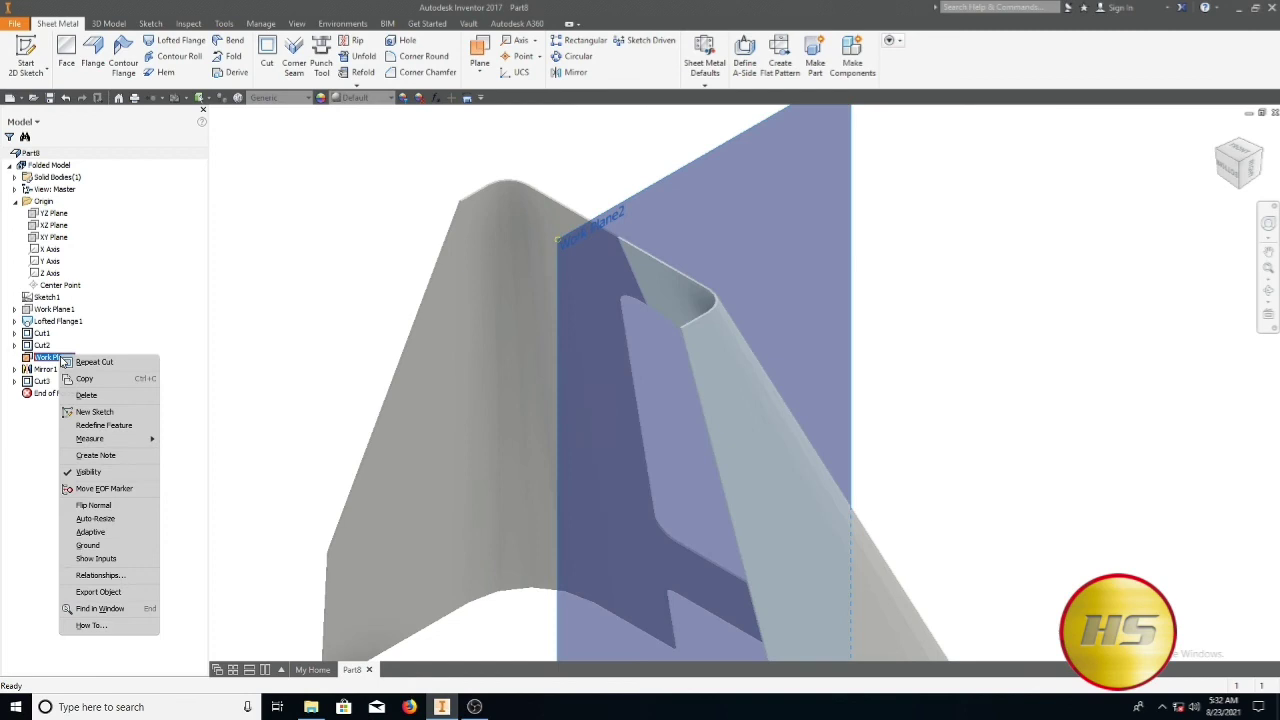
pyautogui.click(88, 472)
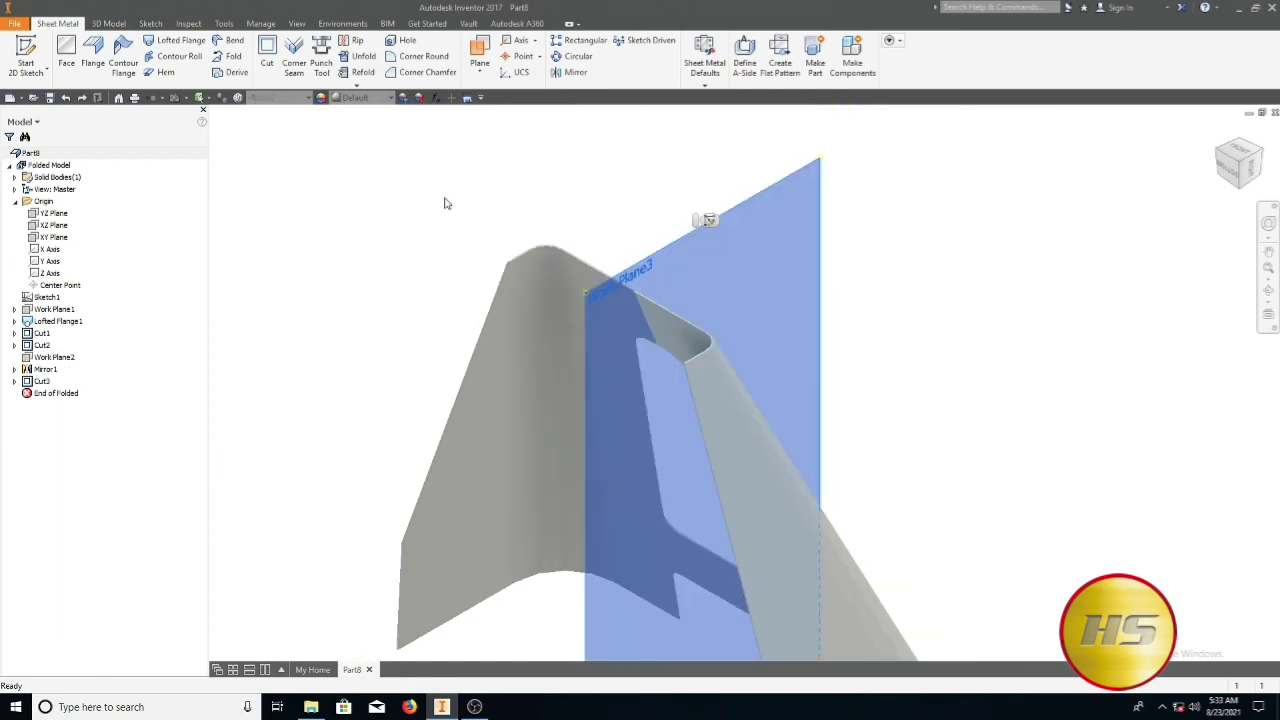
pyautogui.click(15, 370)
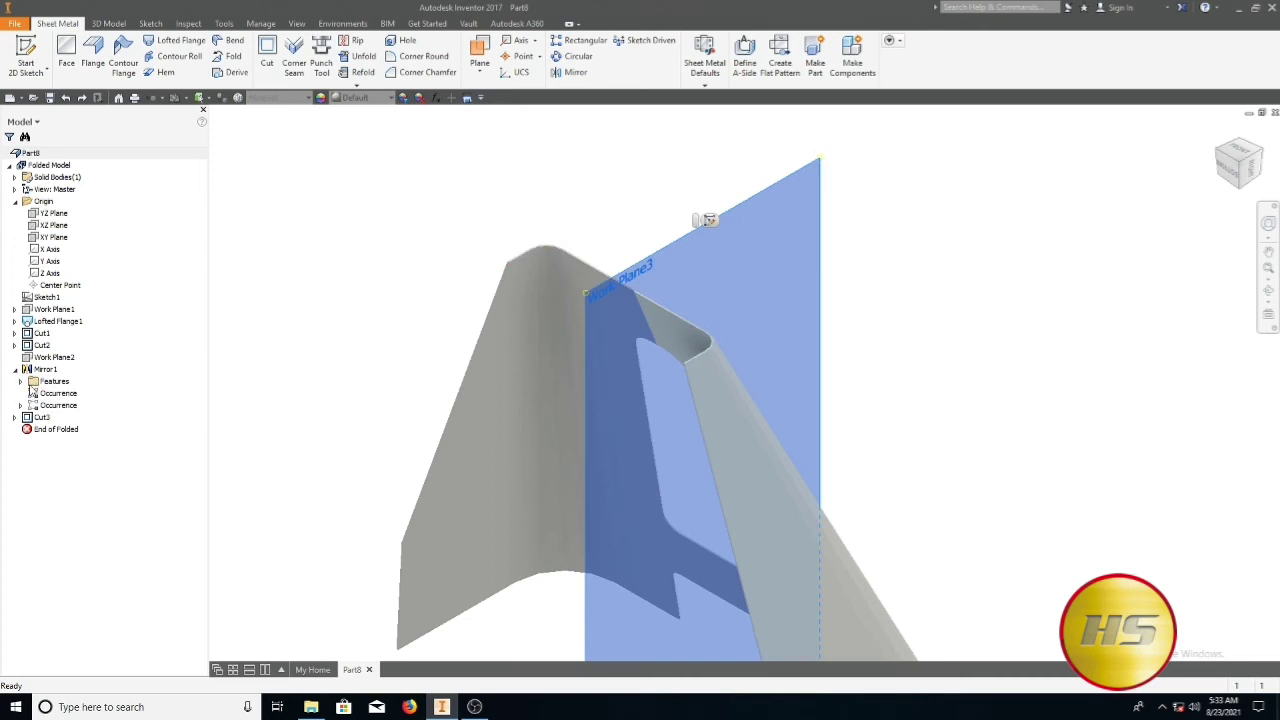
pyautogui.click(21, 382)
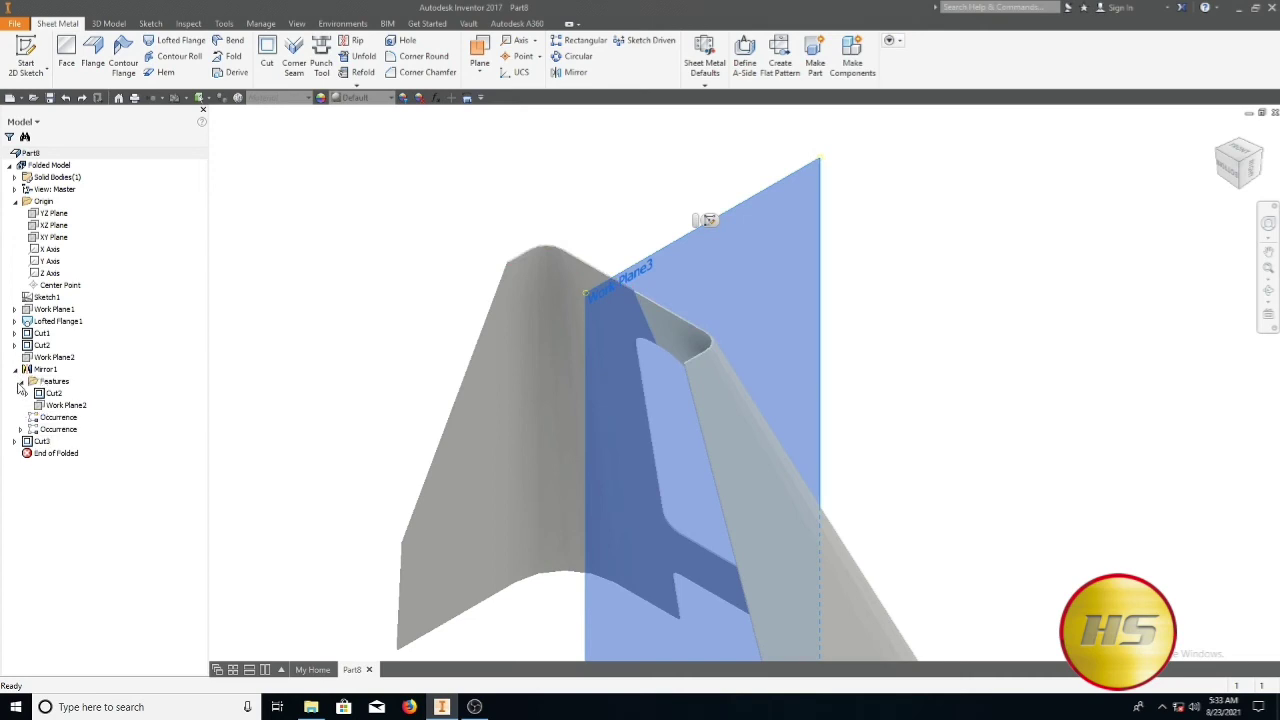
pyautogui.click(20, 382)
pyautogui.click(21, 406)
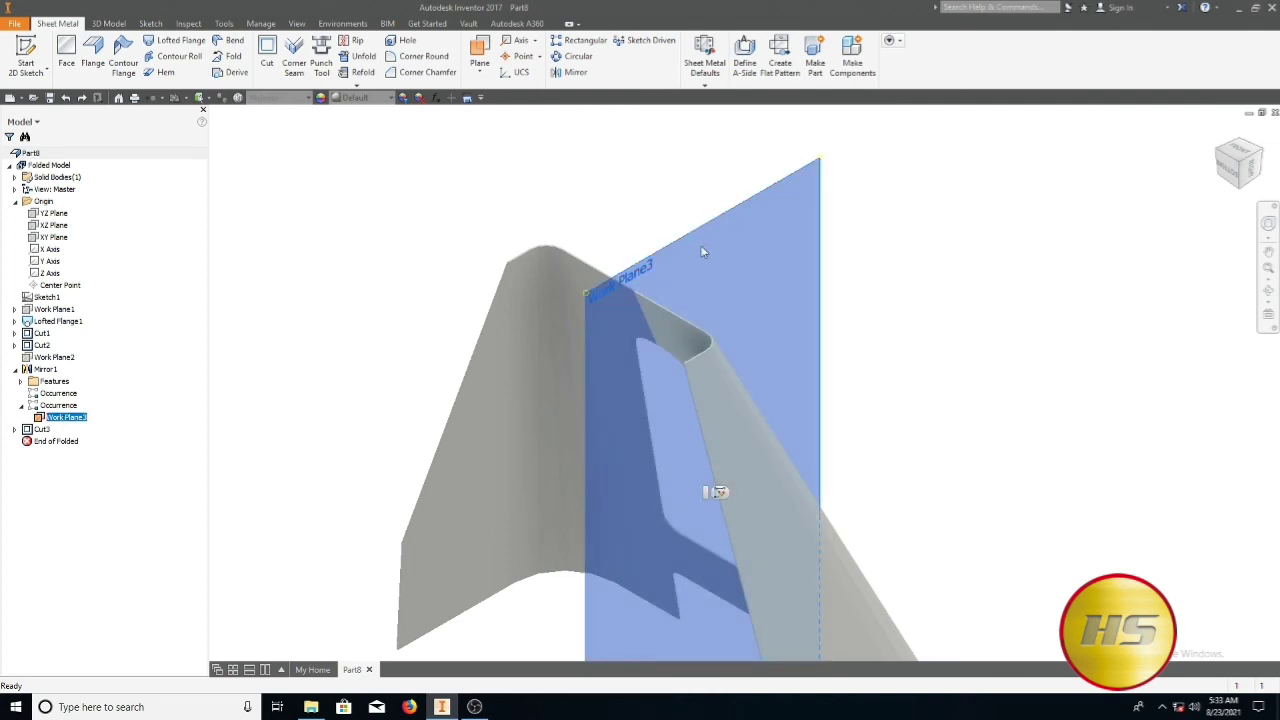
pyautogui.rightClick(78, 421)
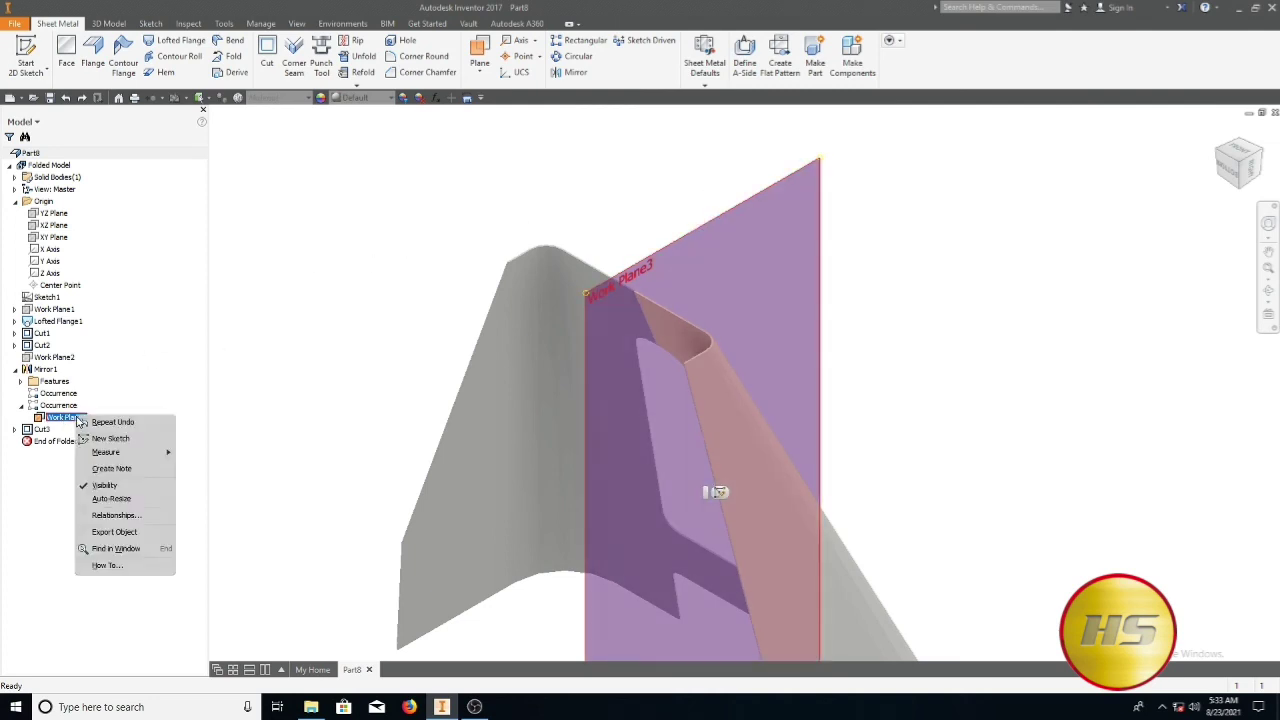
pyautogui.click(105, 486)
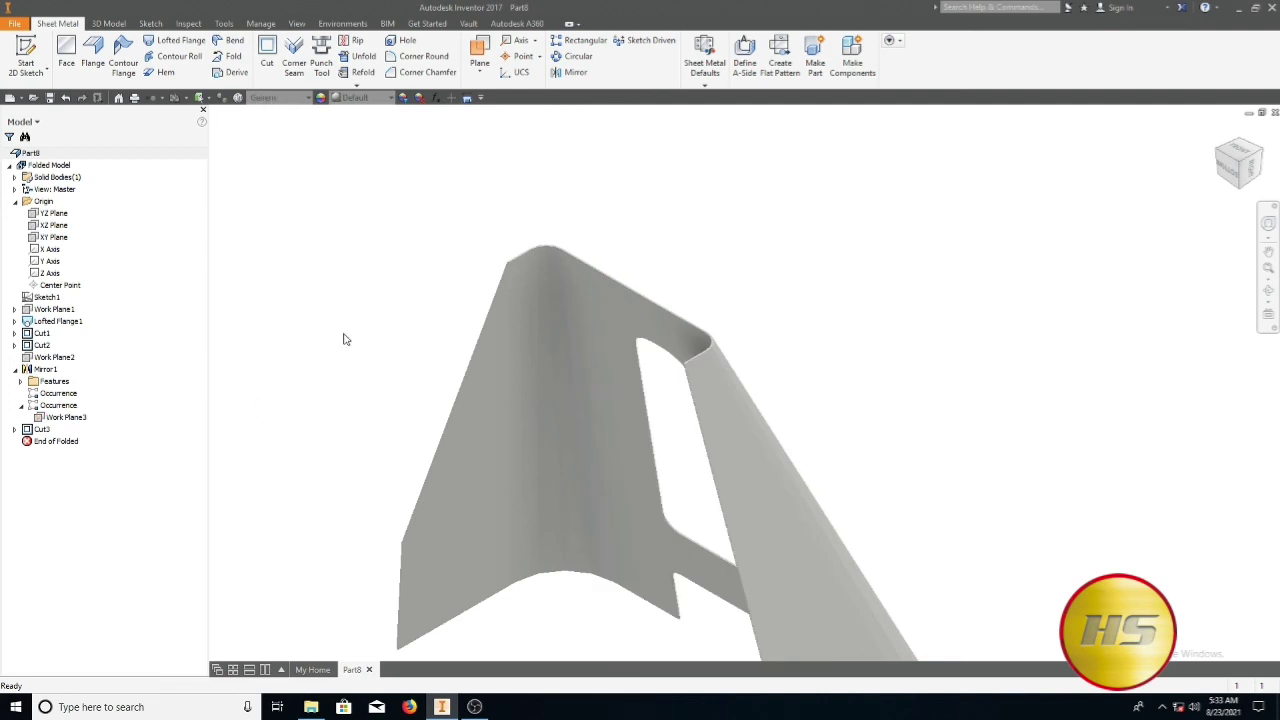
# Override the sheet metal rule's thickness in the sheet metal defaults and apply 3 mm
pyautogui.scroll(-3, 371, 333)
pyautogui.scroll(1, 371, 333)
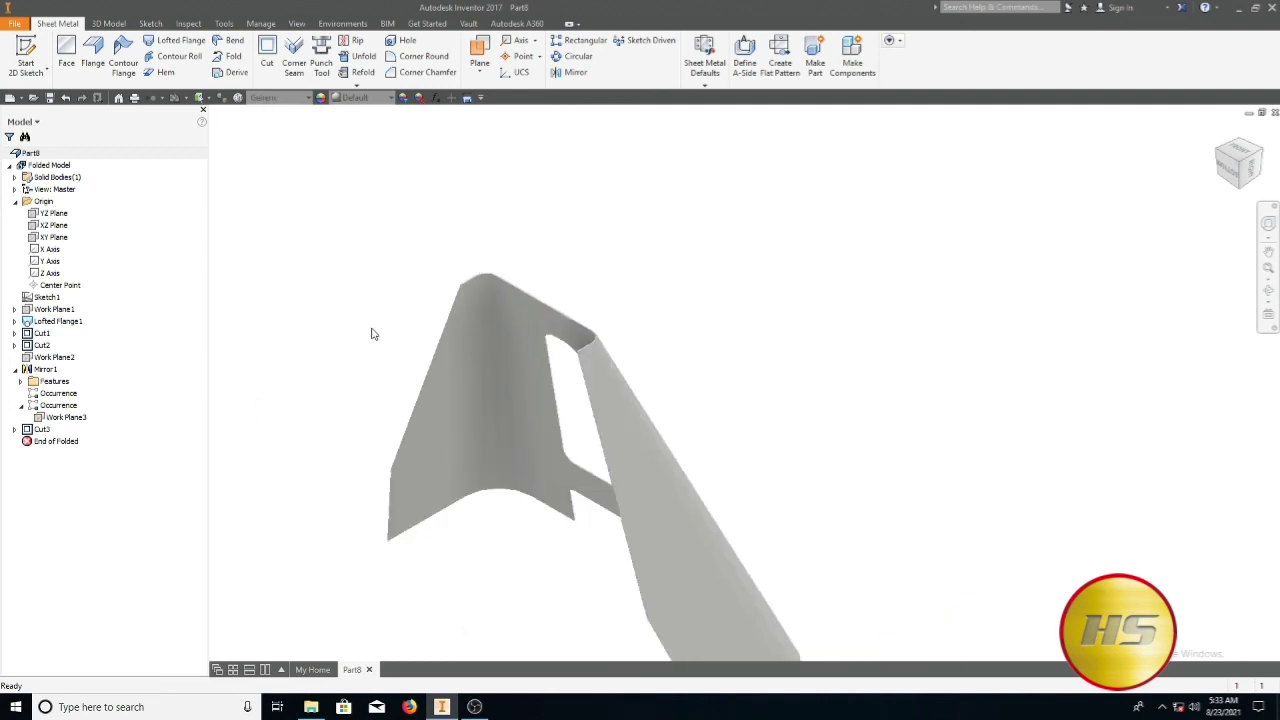
pyautogui.click(706, 66)
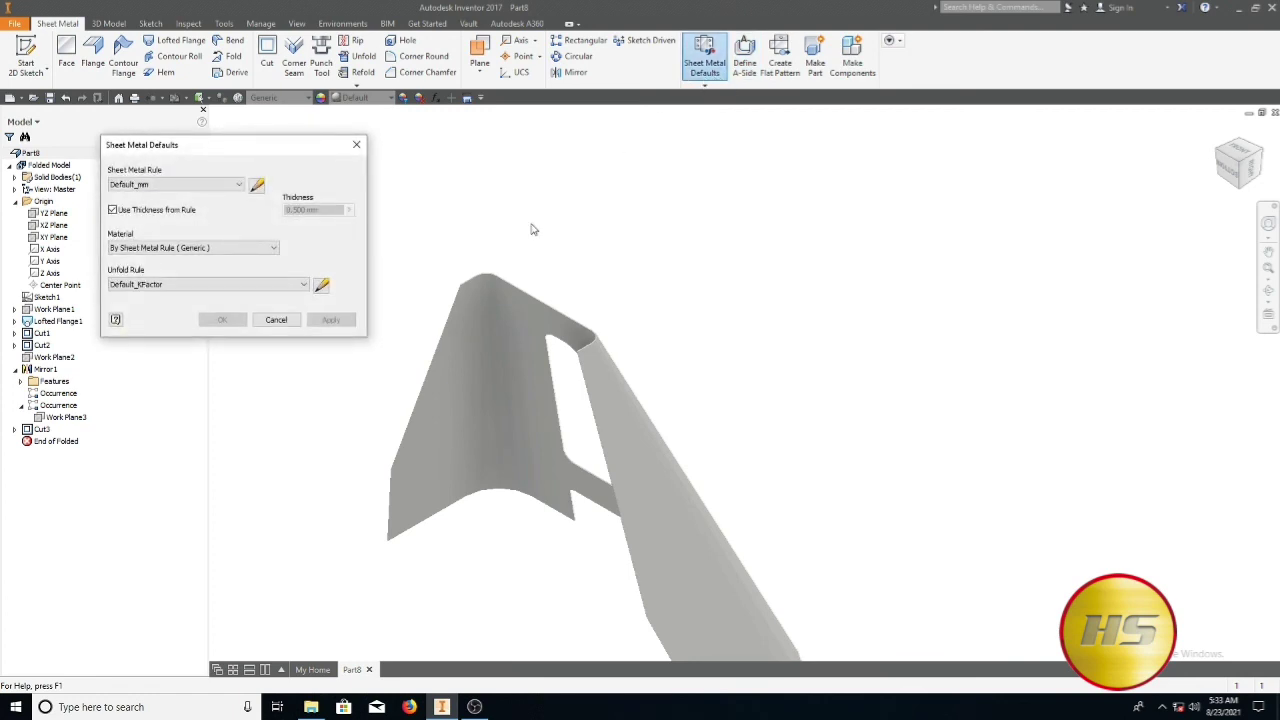
pyautogui.click(112, 210)
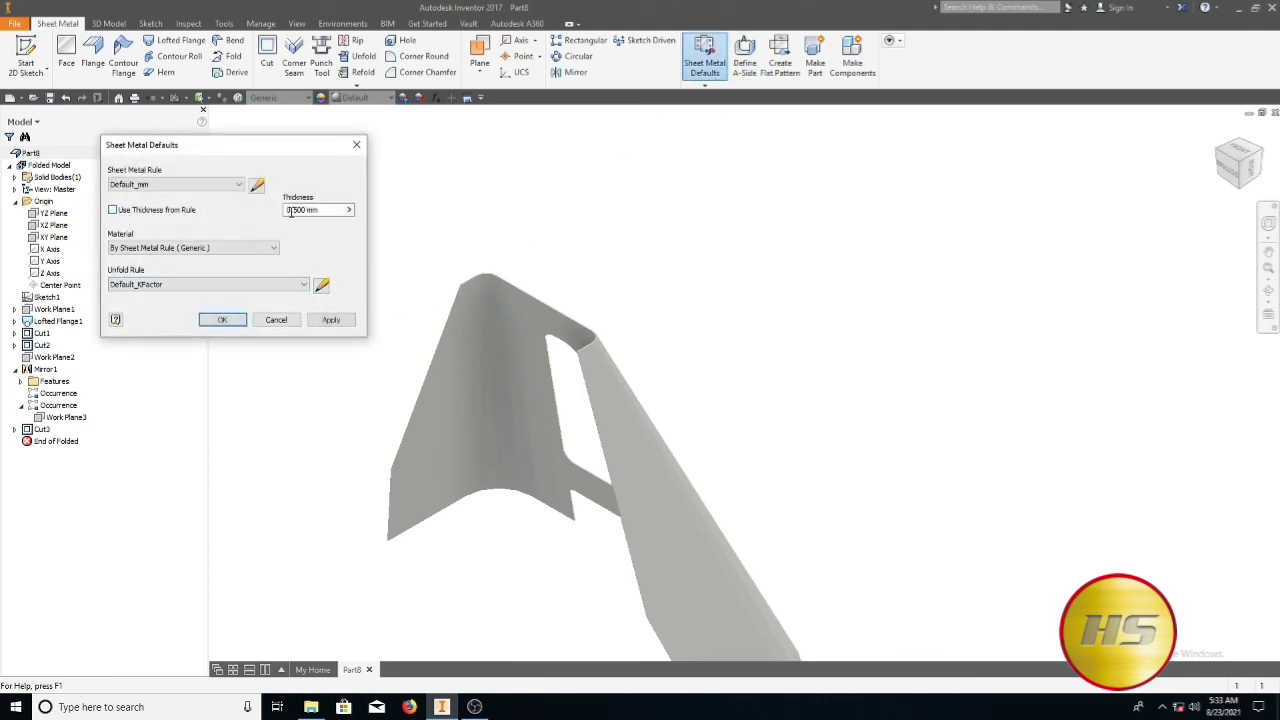
pyautogui.moveTo(335, 210); pyautogui.dragTo(277, 220)
pyautogui.write('3')
pyautogui.click(330, 320)
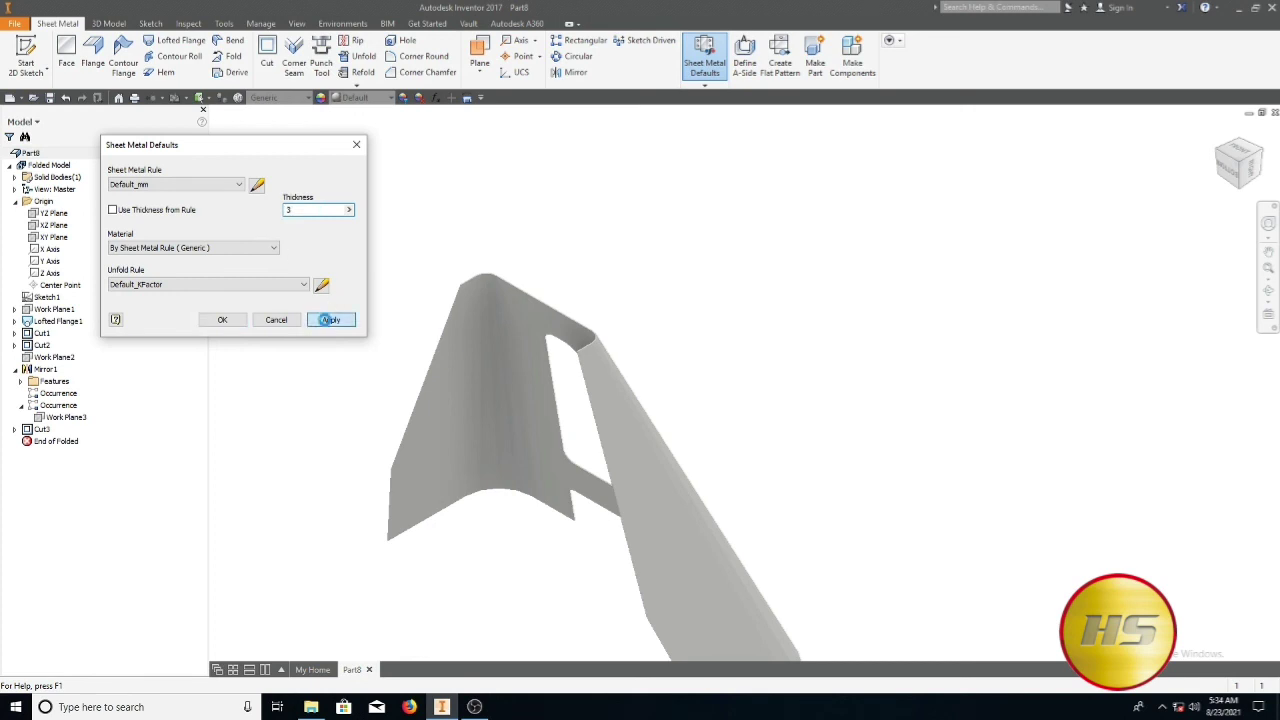
# Close the sheet metal defaults and create a flat pattern of the A-shaped lofted flange
pyautogui.click(273, 322)
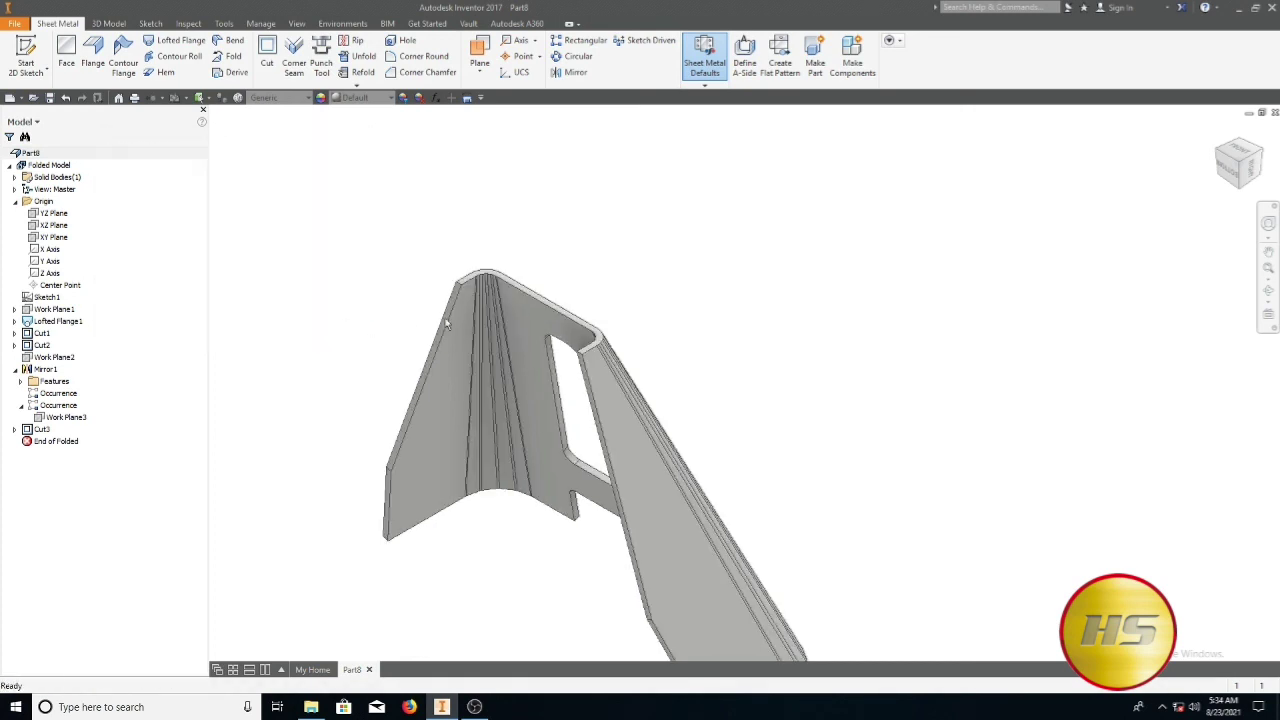
pyautogui.press('F6')
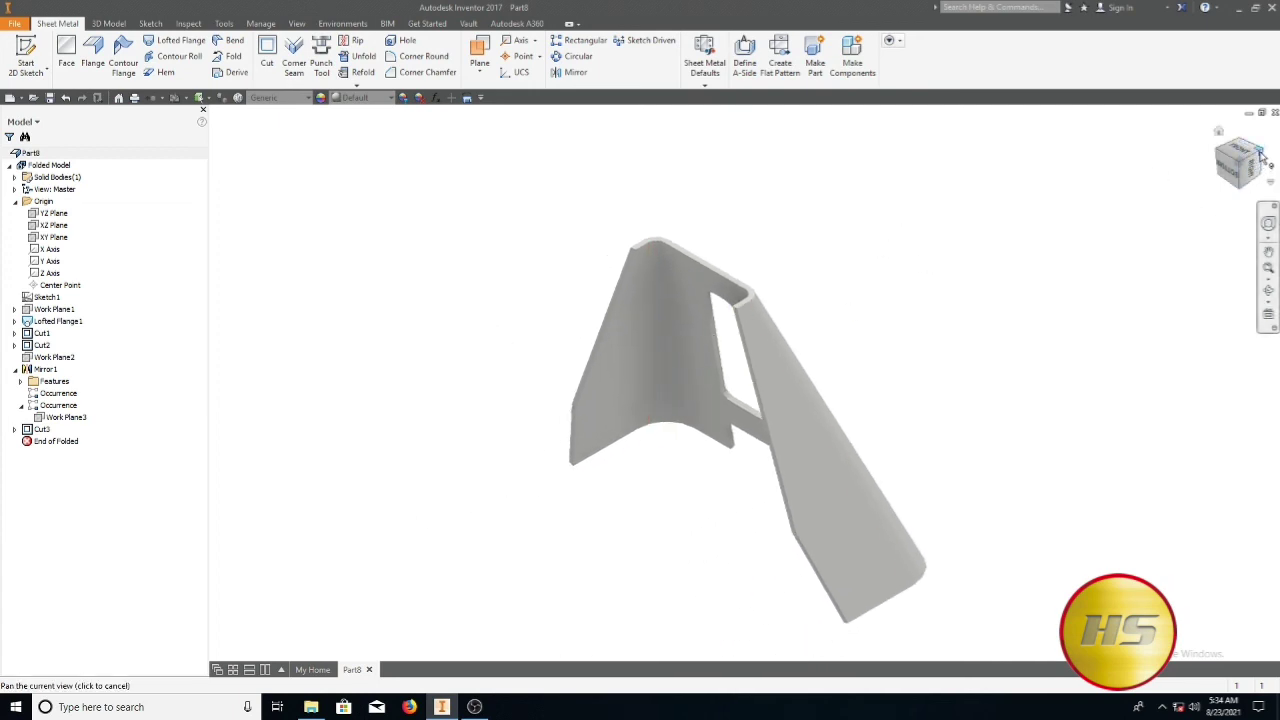
pyautogui.click(1264, 156)
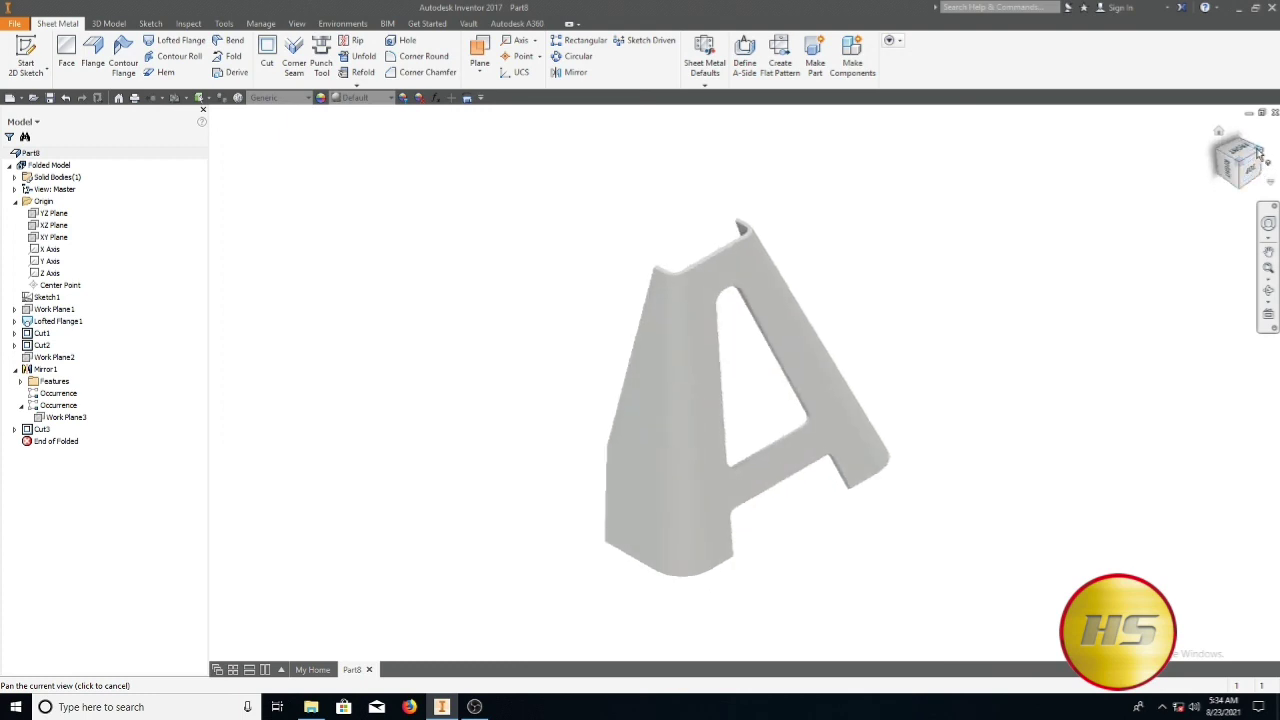
pyautogui.click(1264, 156)
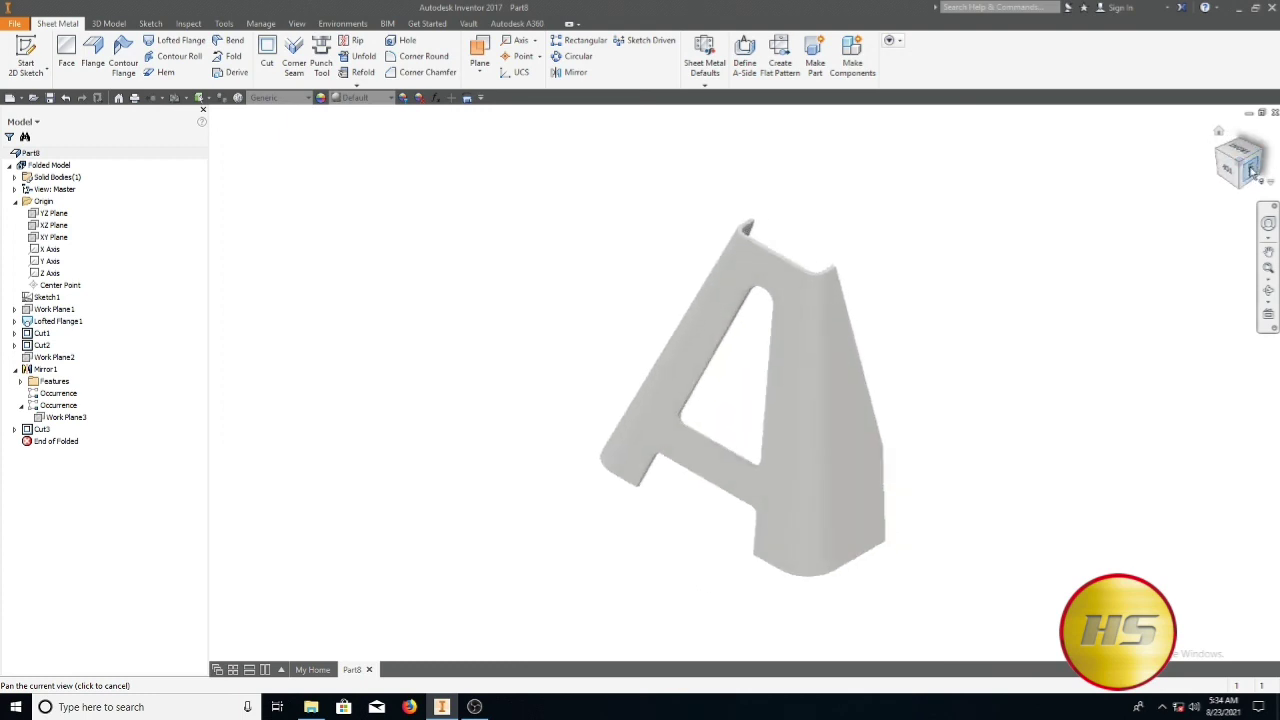
pyautogui.click(1264, 156)
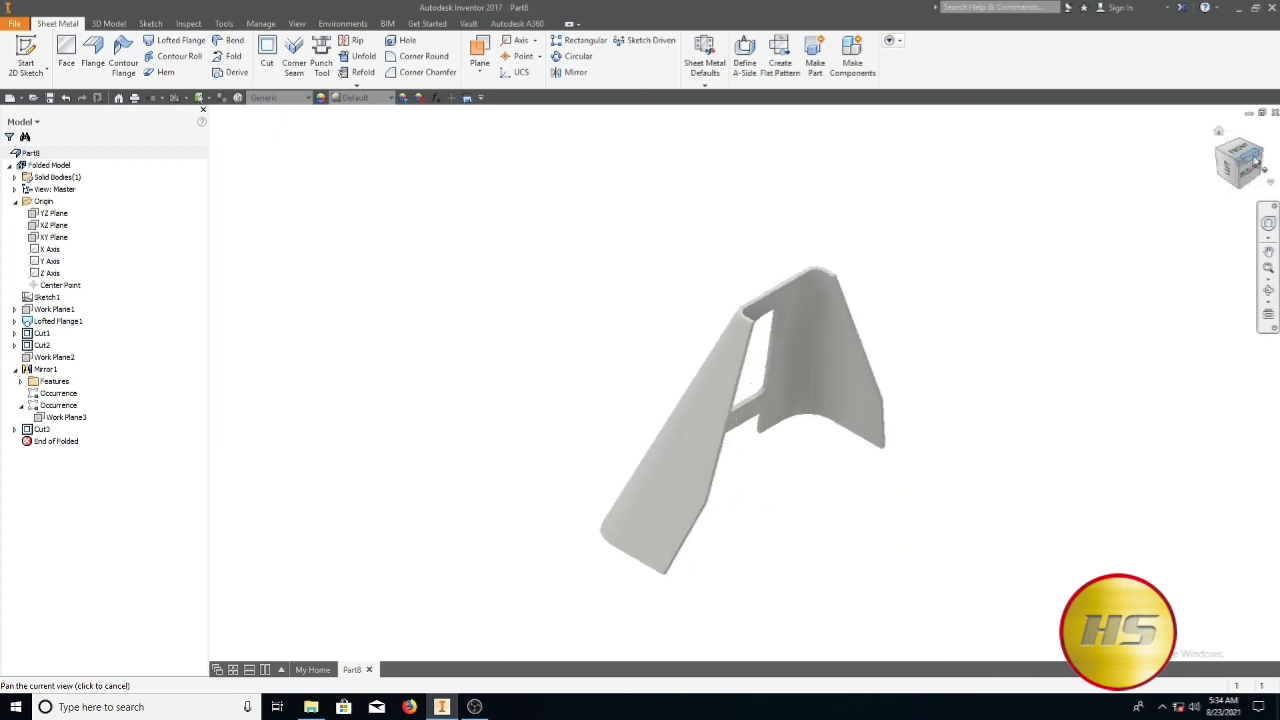
pyautogui.click(1264, 156)
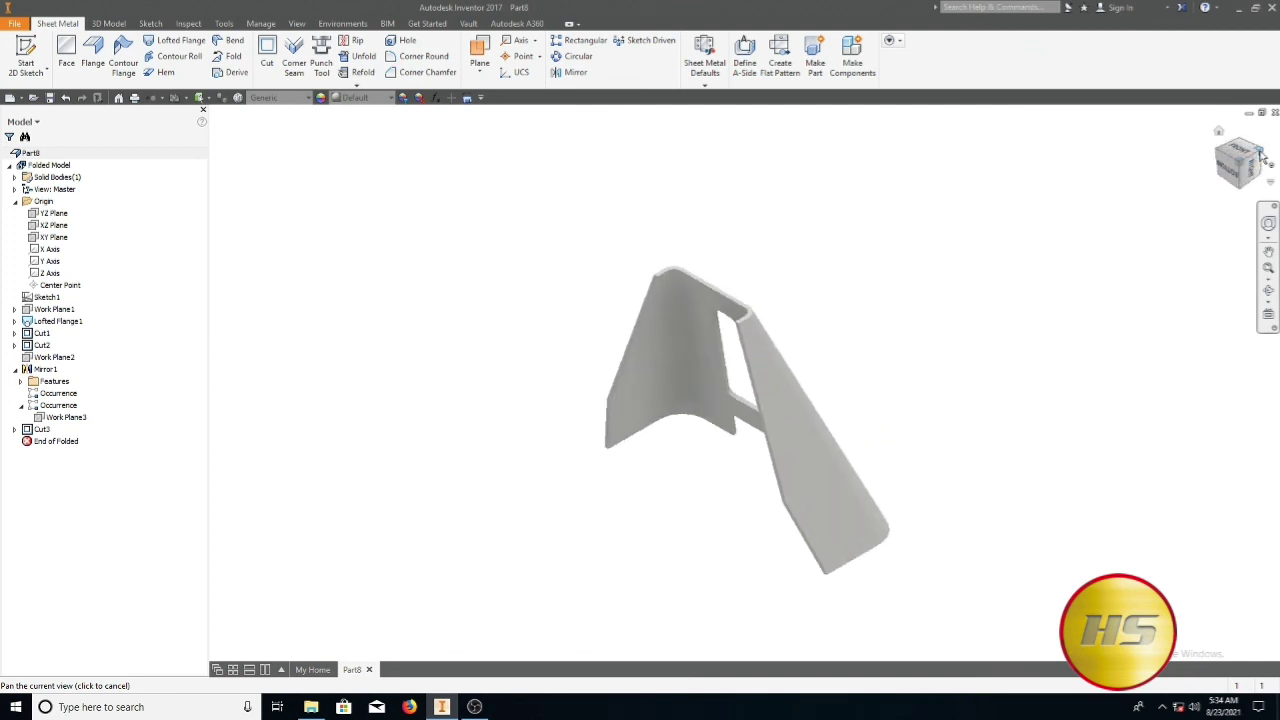
pyautogui.click(1264, 156)
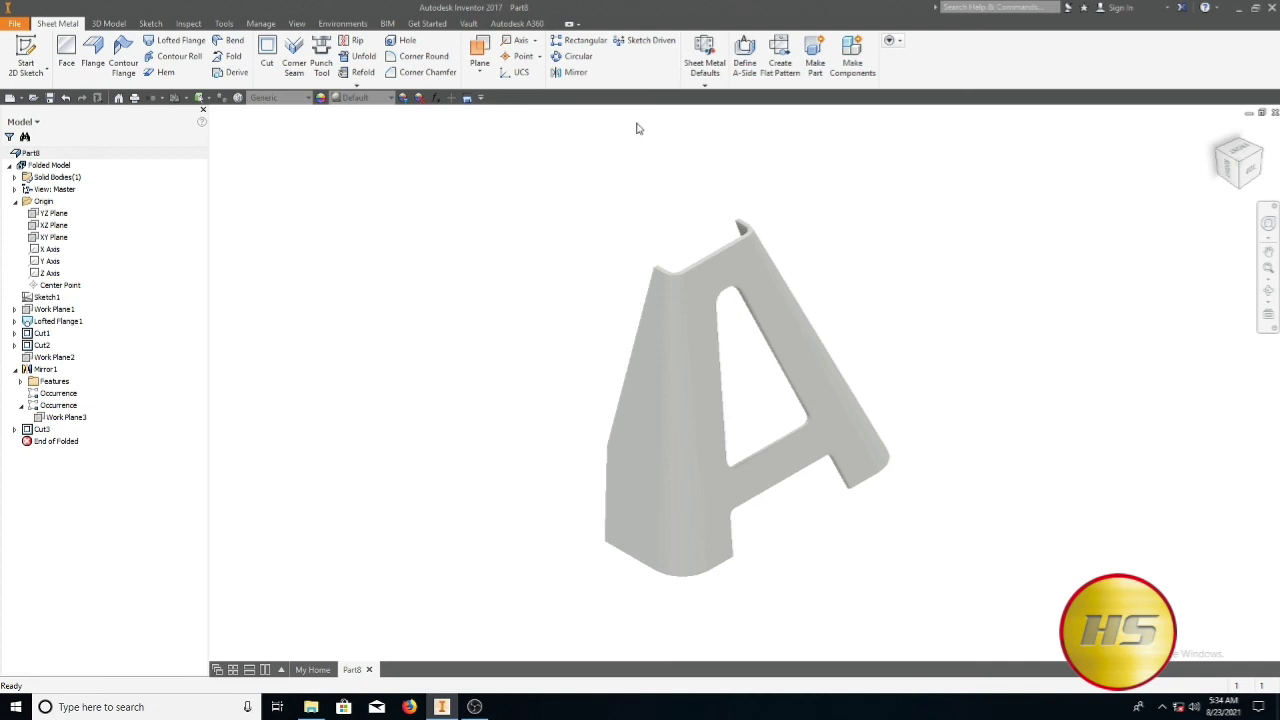
pyautogui.click(779, 64)
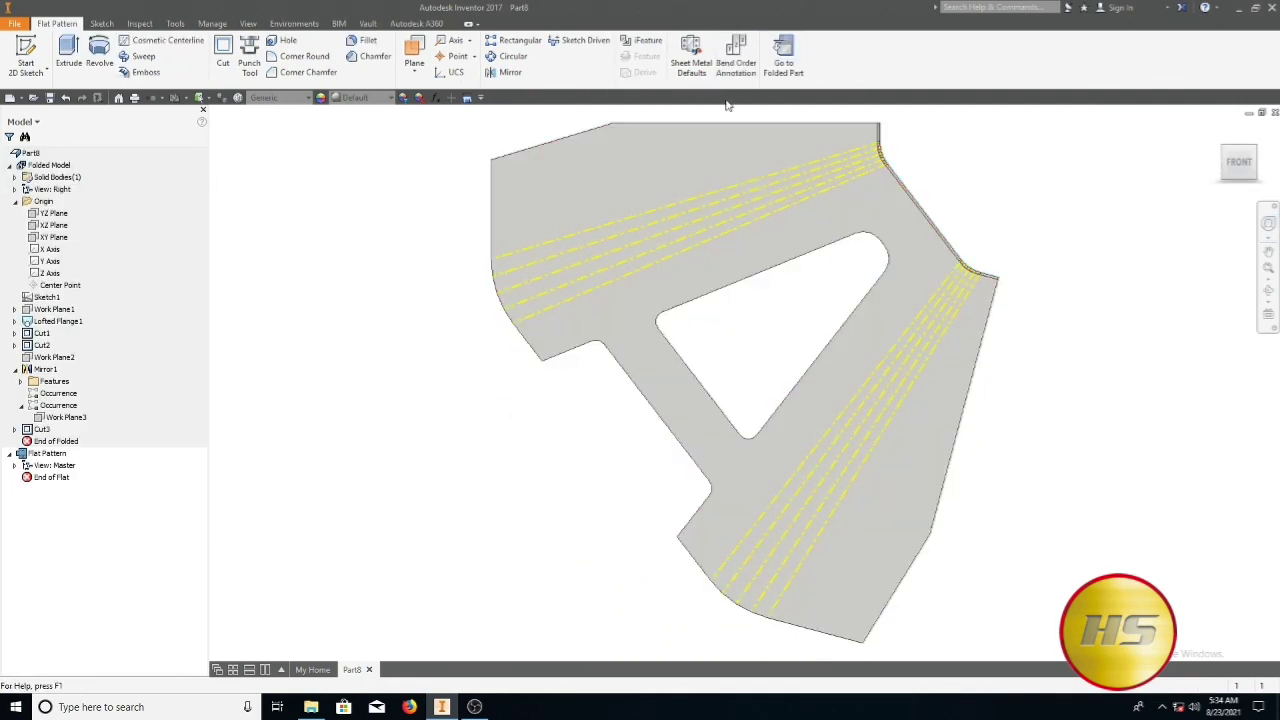
# Return to the folded part to compare it with the unfolded shape, and switch back to the flat pattern
pyautogui.click(790, 70)
pyautogui.click(790, 72)
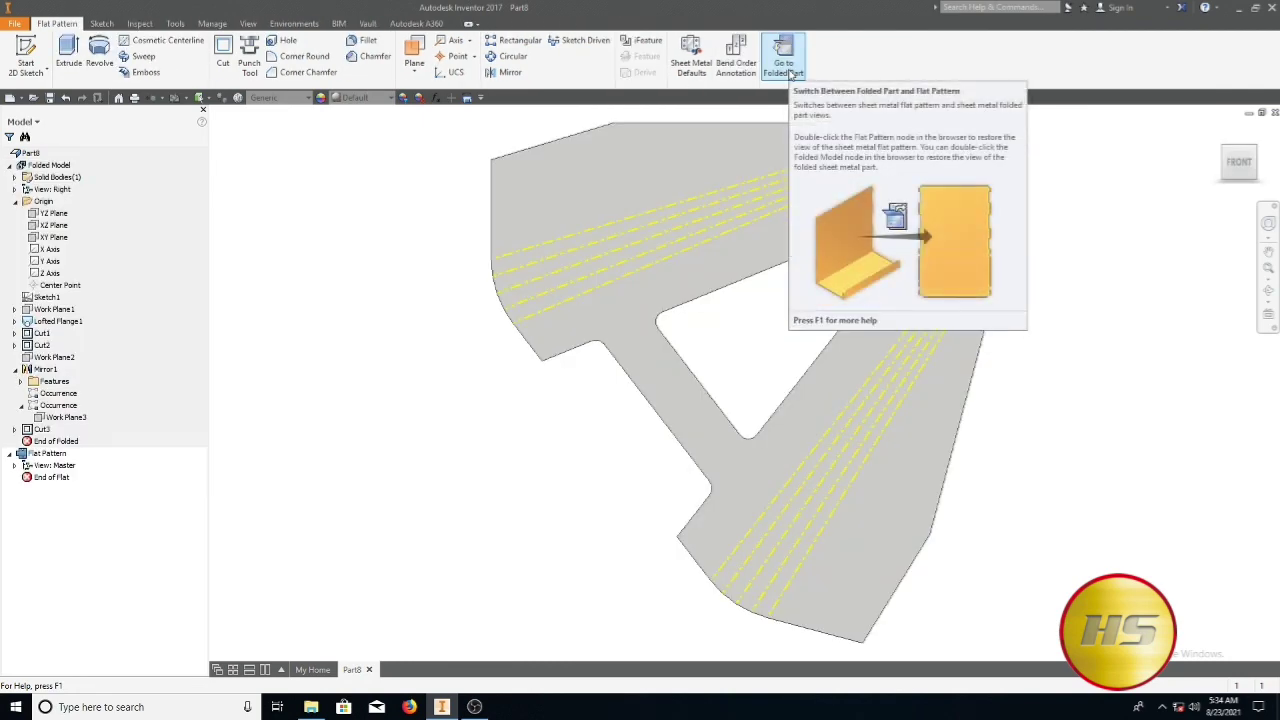
pyautogui.click(788, 70)
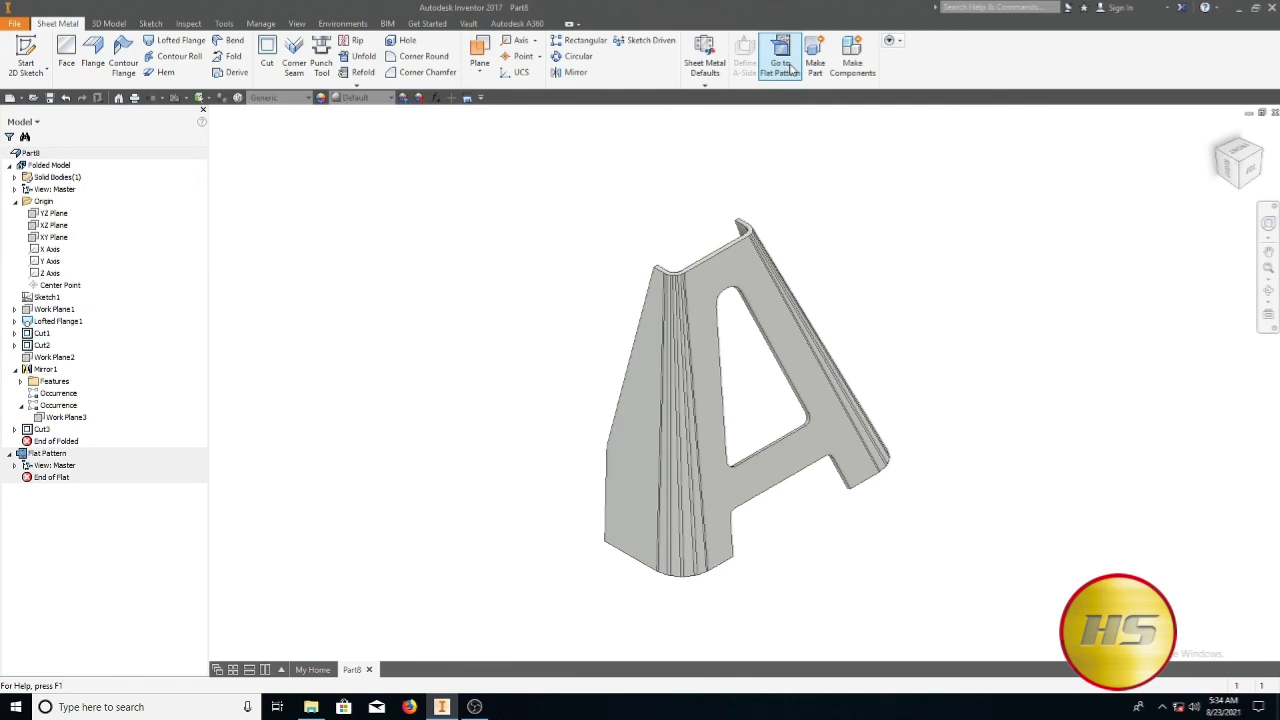
pyautogui.click(790, 68)
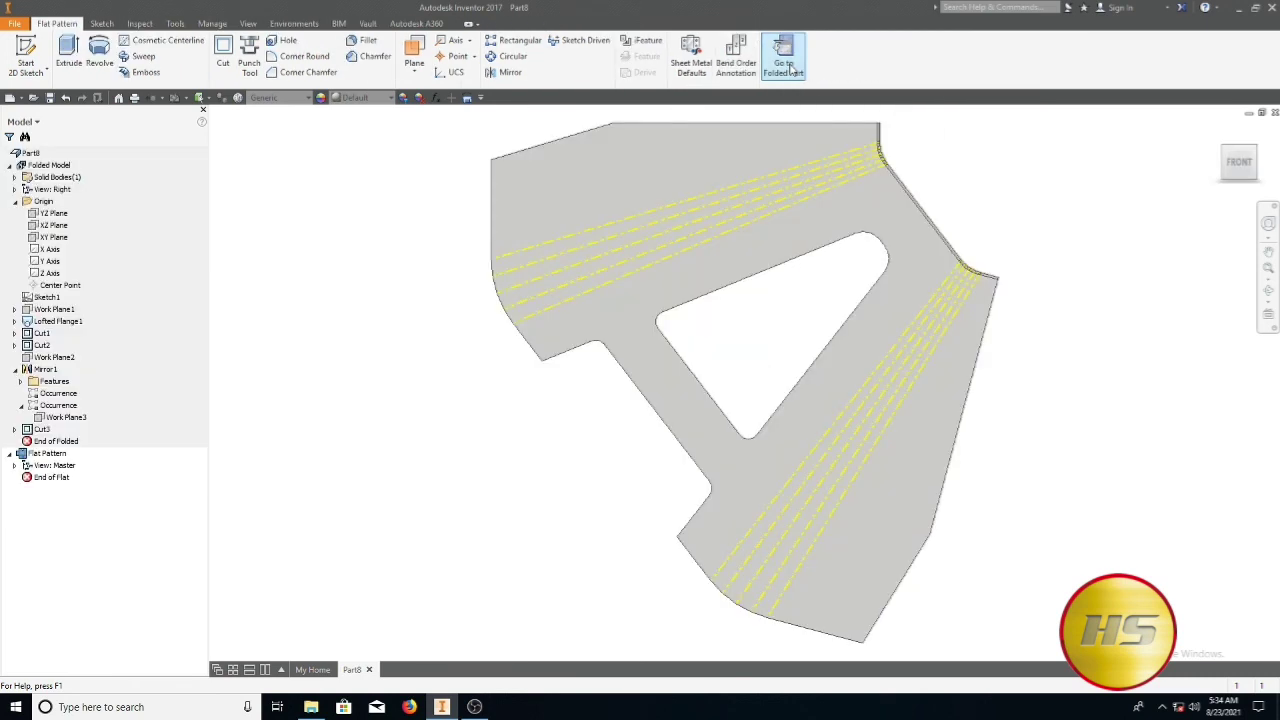